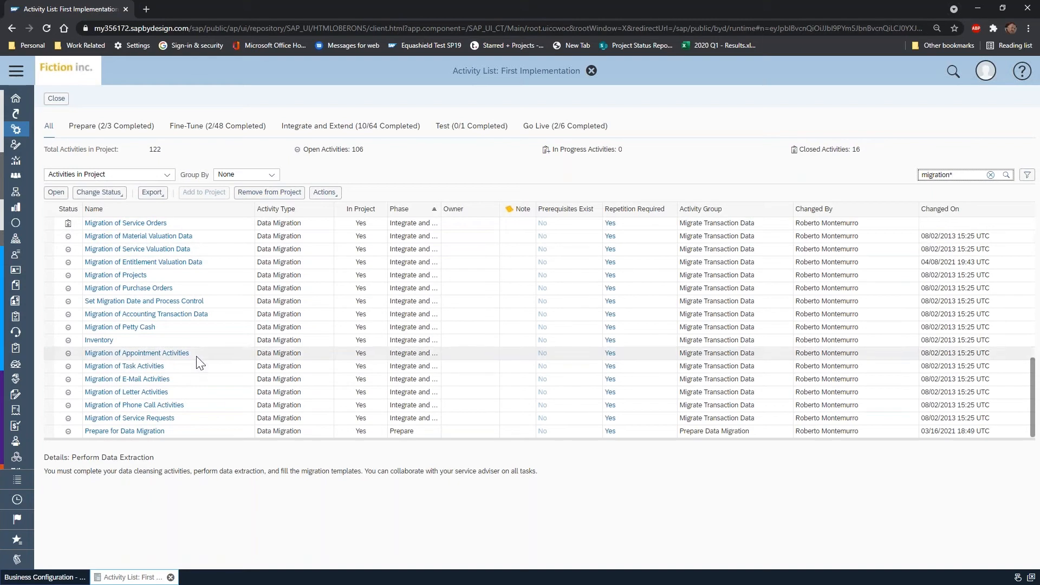
# Open the migration template downloads from the Prepare for Data Migration activity and select the Customers template.
pyautogui.click(121, 435)
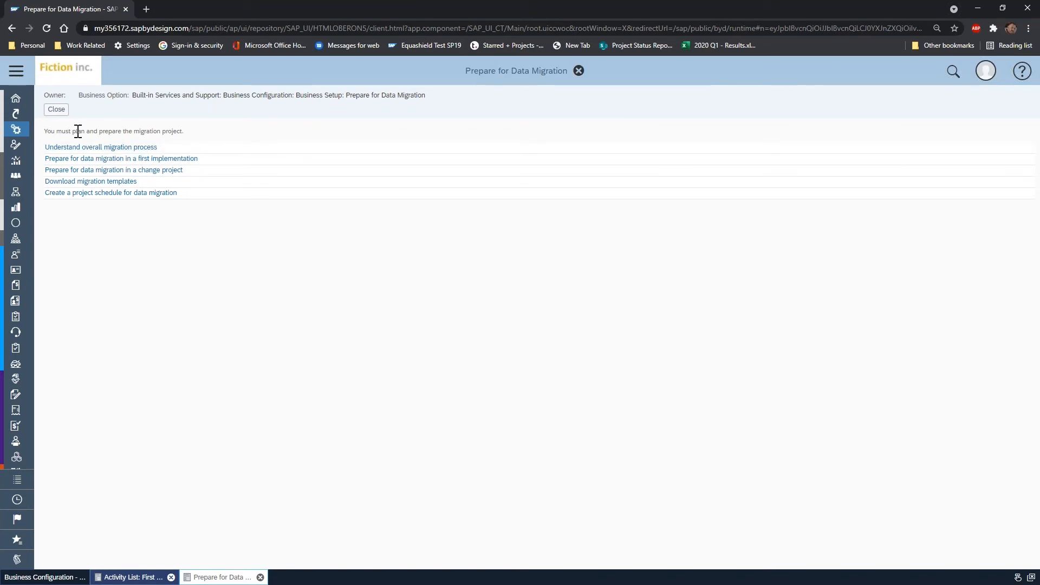
pyautogui.click(93, 184)
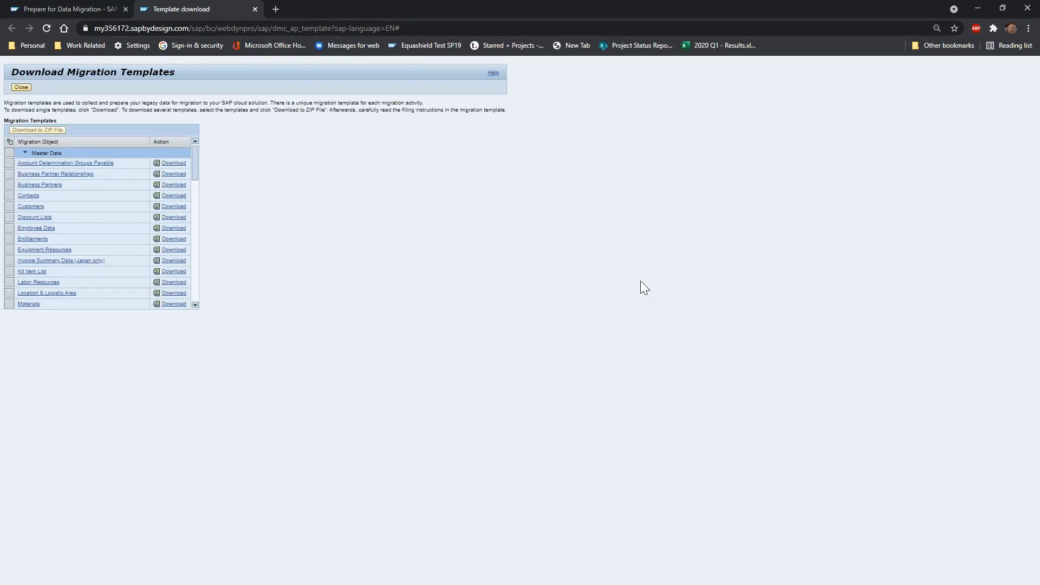
pyautogui.scroll(-5, 107, 228)
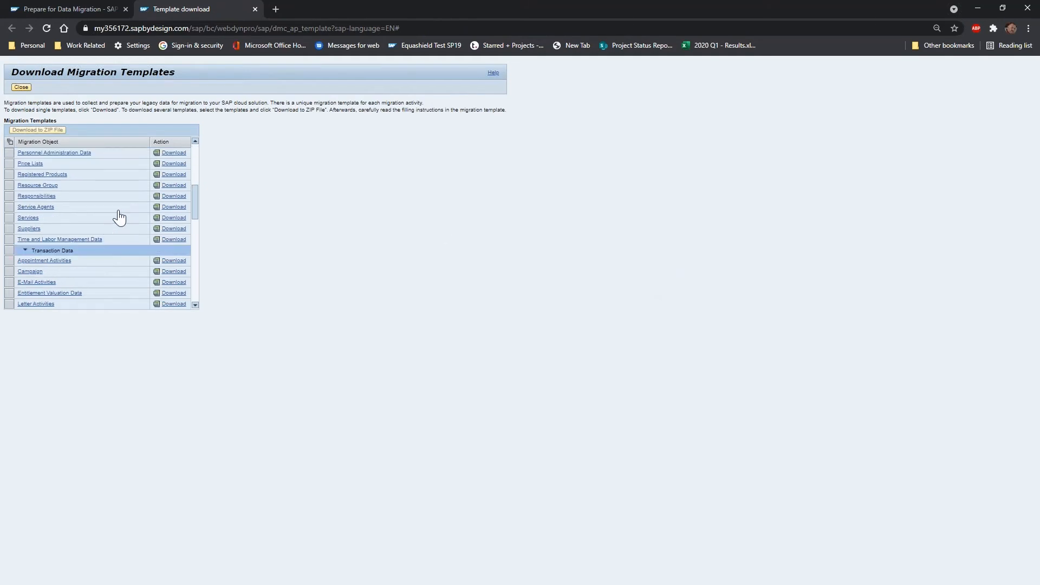
pyautogui.scroll(1, 122, 216)
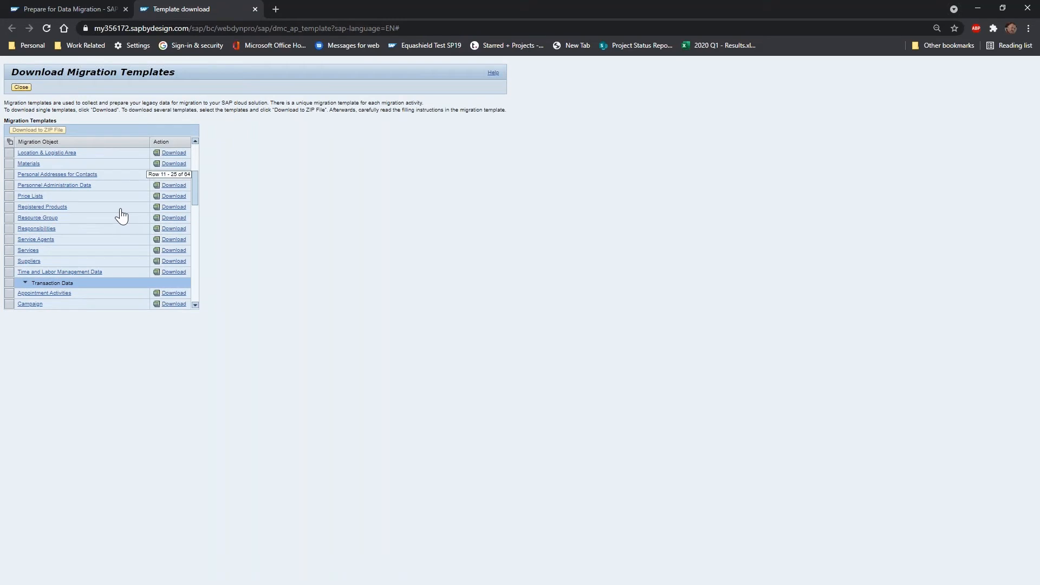
pyautogui.scroll(1, 121, 215)
pyautogui.scroll(1, 122, 216)
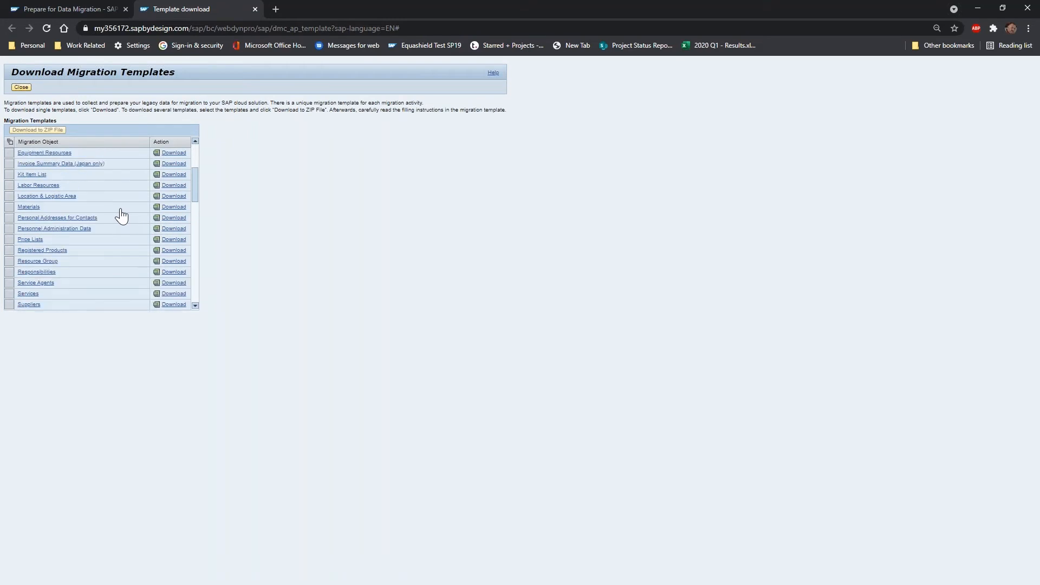
pyautogui.scroll(1, 122, 216)
pyautogui.scroll(1, 122, 216)
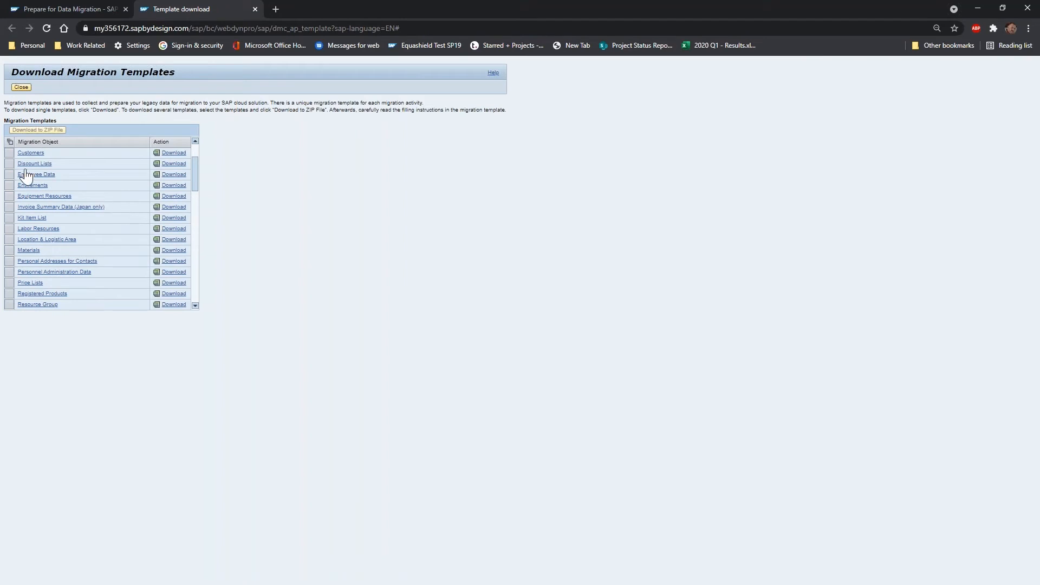
pyautogui.click(9, 153)
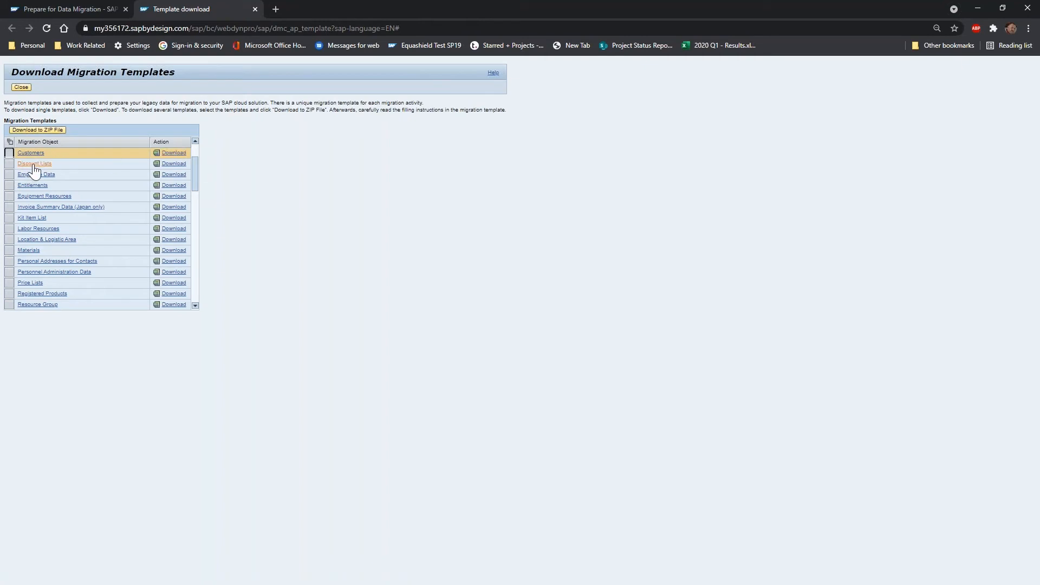
pyautogui.click(9, 186)
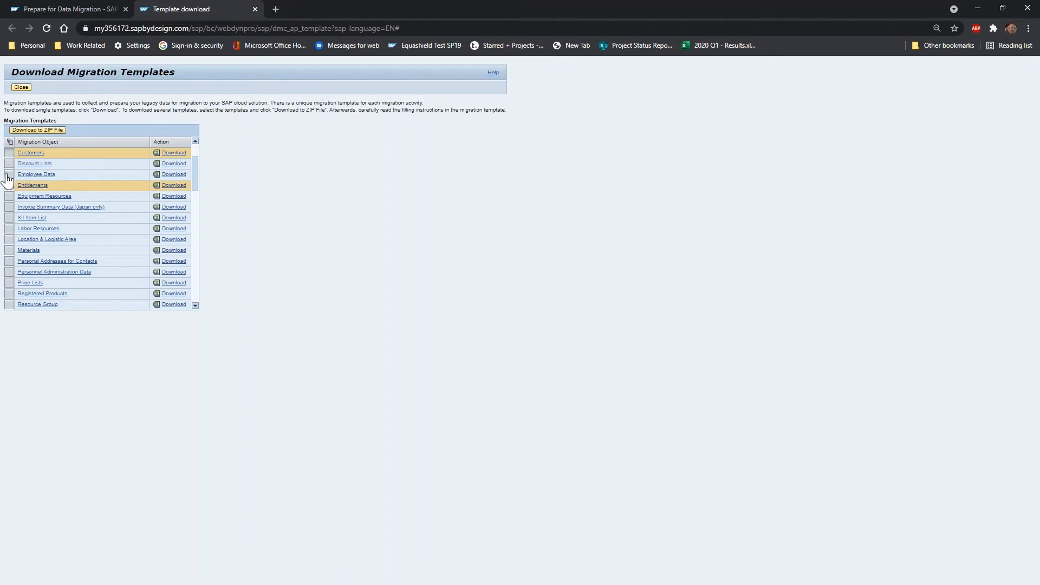
pyautogui.keyDown('ctrl'); pyautogui.click(8, 164); pyautogui.keyUp('ctrl')
pyautogui.keyDown('ctrl'); pyautogui.click(8, 174); pyautogui.keyUp('ctrl')
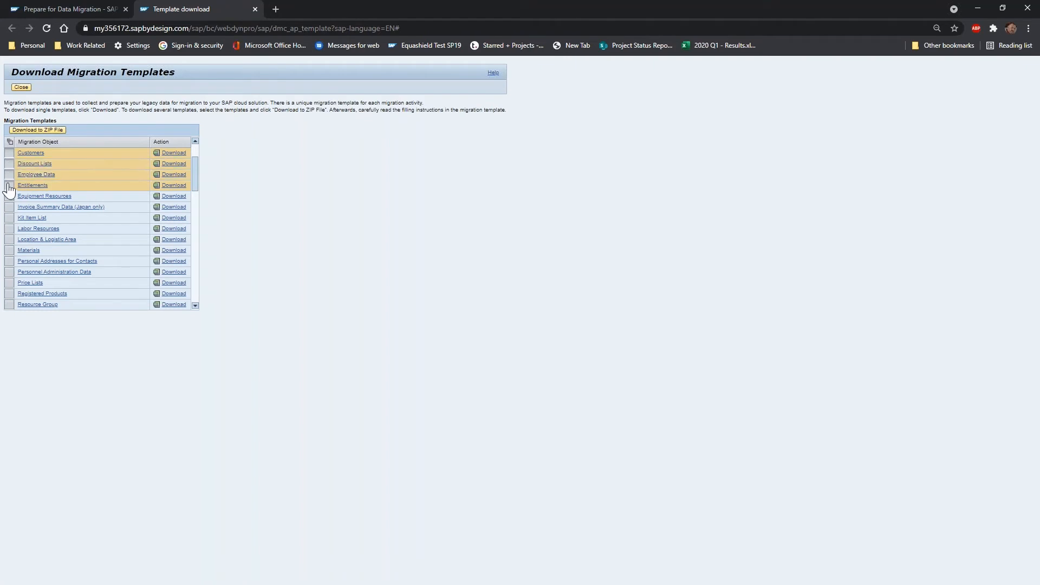
pyautogui.keyDown('ctrl'); pyautogui.click(10, 187); pyautogui.keyUp('ctrl')
pyautogui.keyDown('ctrl'); pyautogui.click(9, 175); pyautogui.keyUp('ctrl')
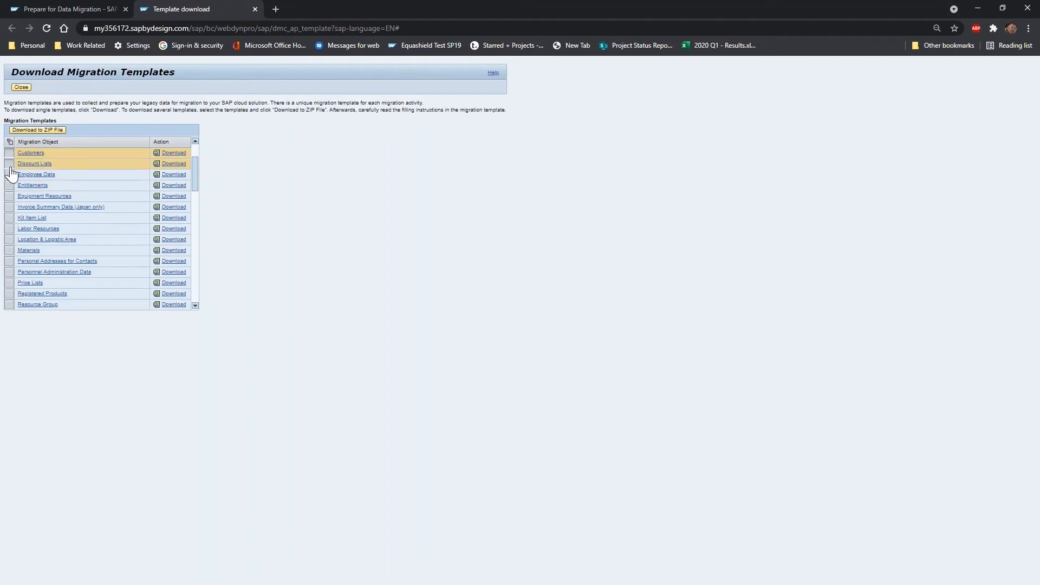
pyautogui.keyDown('ctrl'); pyautogui.click(9, 164); pyautogui.keyUp('ctrl')
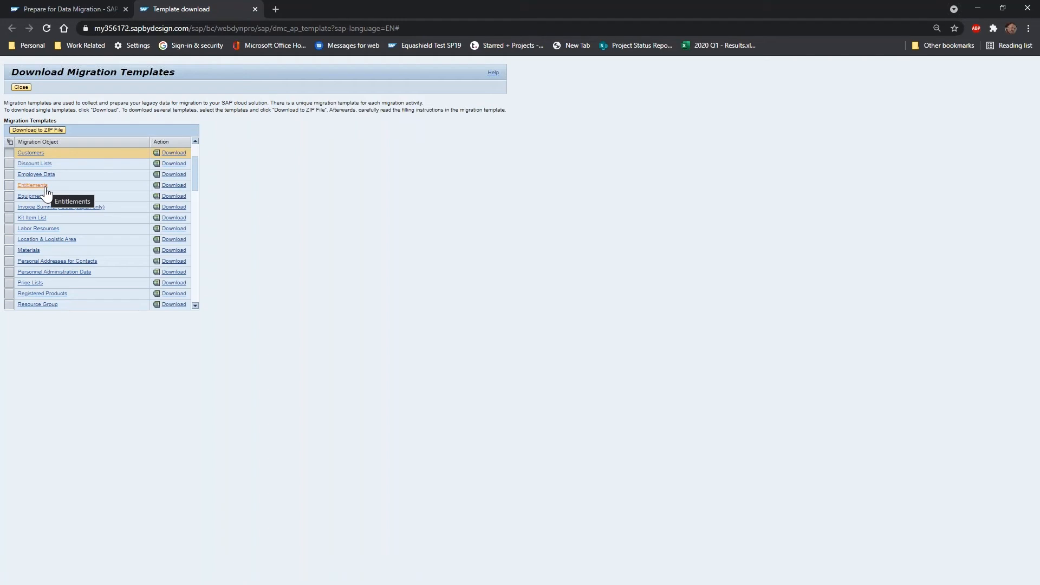
# Look through the available migration templates for master data, transaction data and financial accounting transaction data.
pyautogui.scroll(-2, 97, 225)
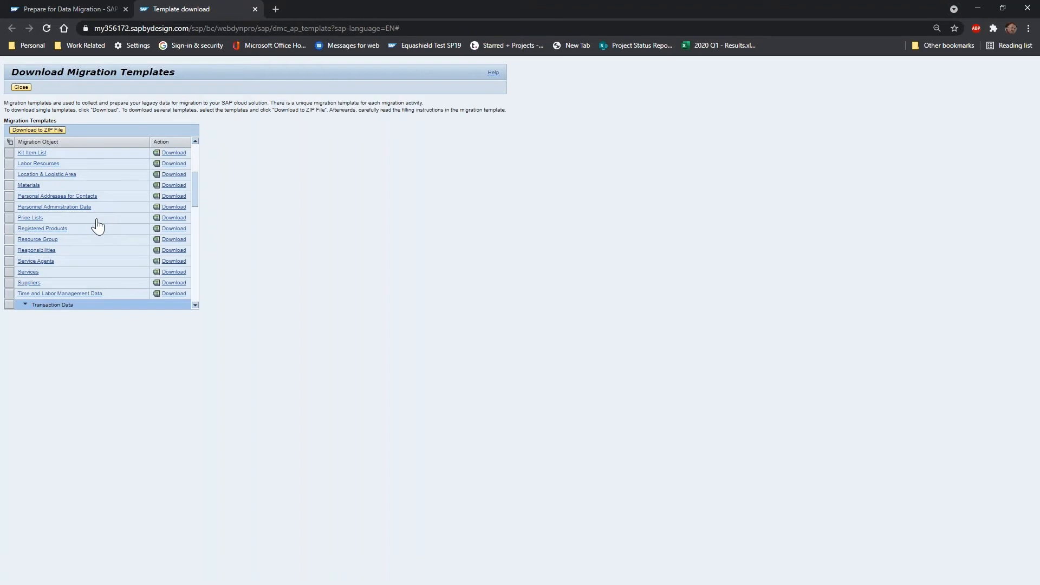
pyautogui.scroll(-1, 98, 225)
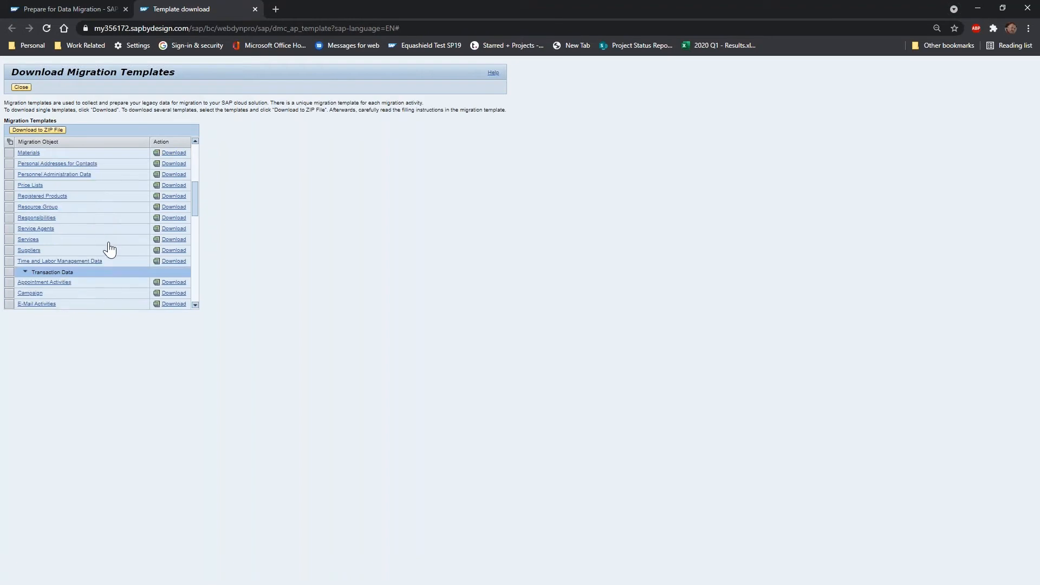
pyautogui.scroll(-1, 103, 257)
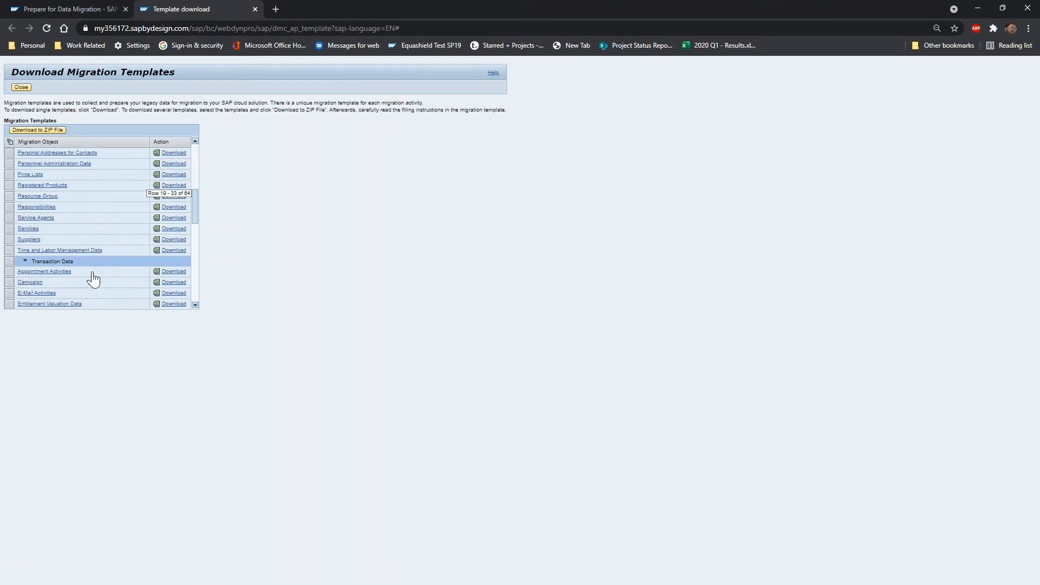
pyautogui.scroll(-1, 93, 277)
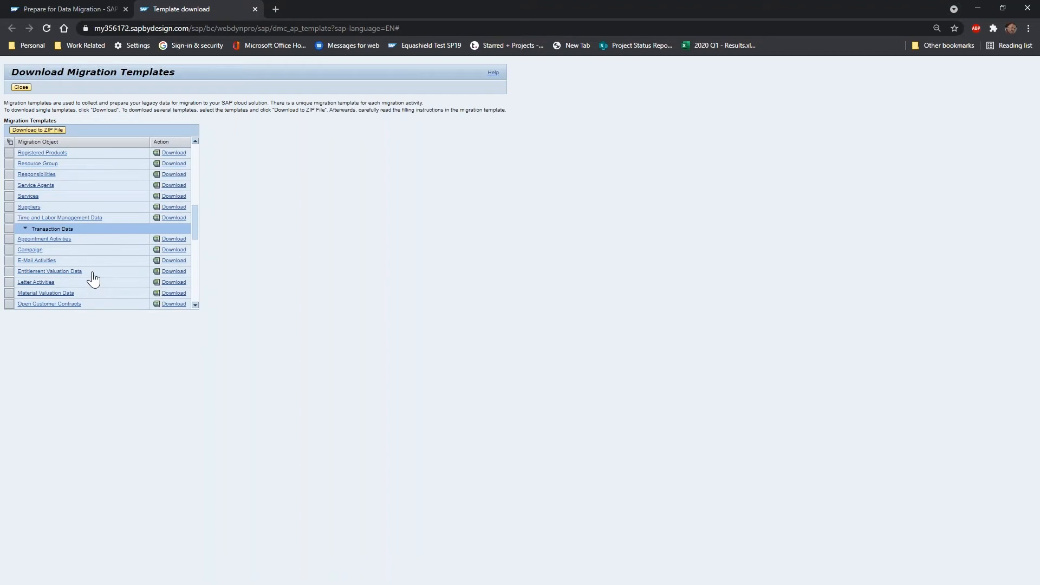
pyautogui.scroll(-2, 94, 277)
pyautogui.scroll(-2, 93, 277)
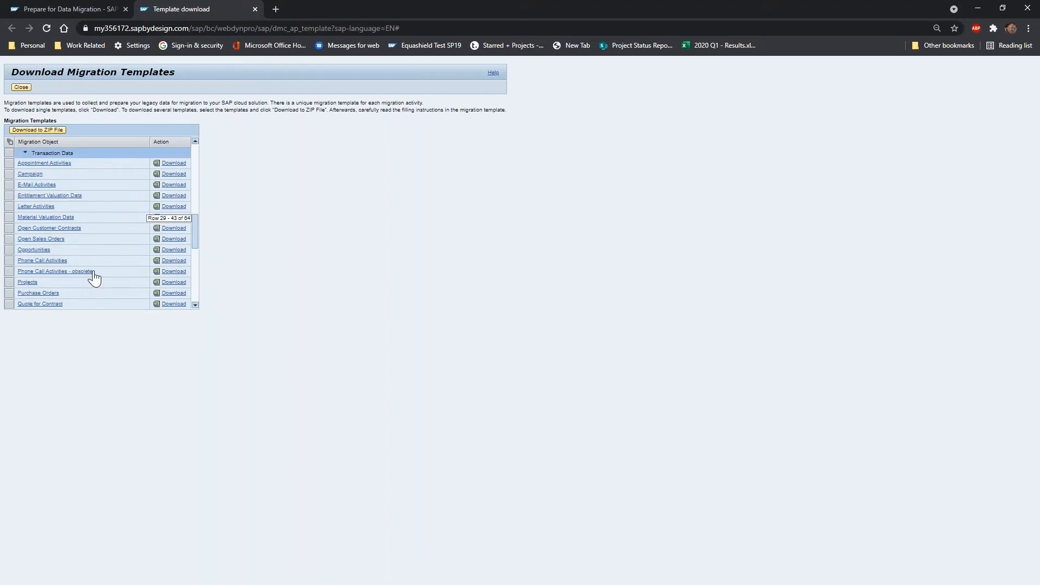
pyautogui.scroll(-2, 94, 278)
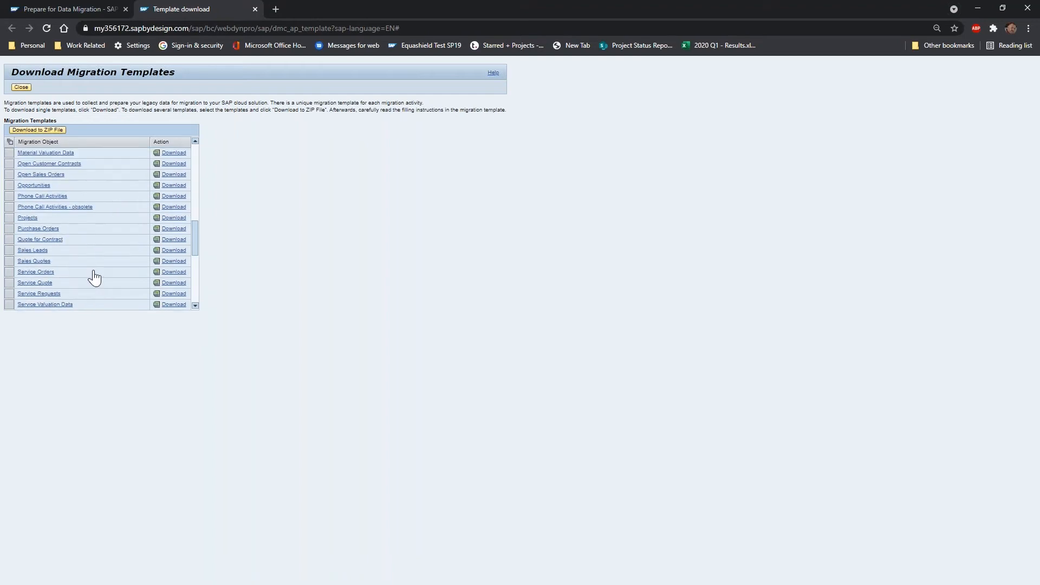
pyautogui.scroll(-2, 94, 277)
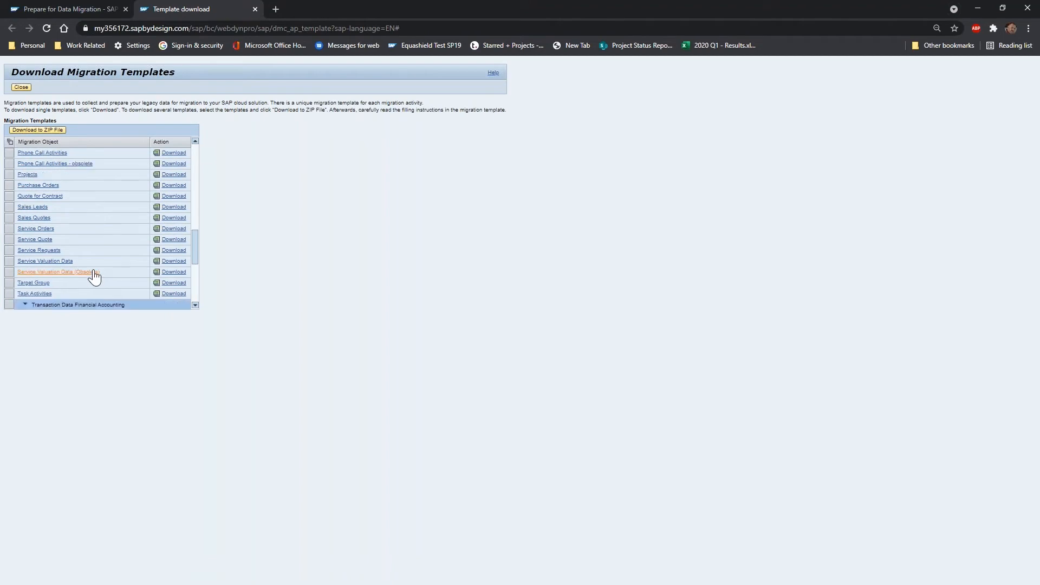
pyautogui.scroll(-1, 111, 247)
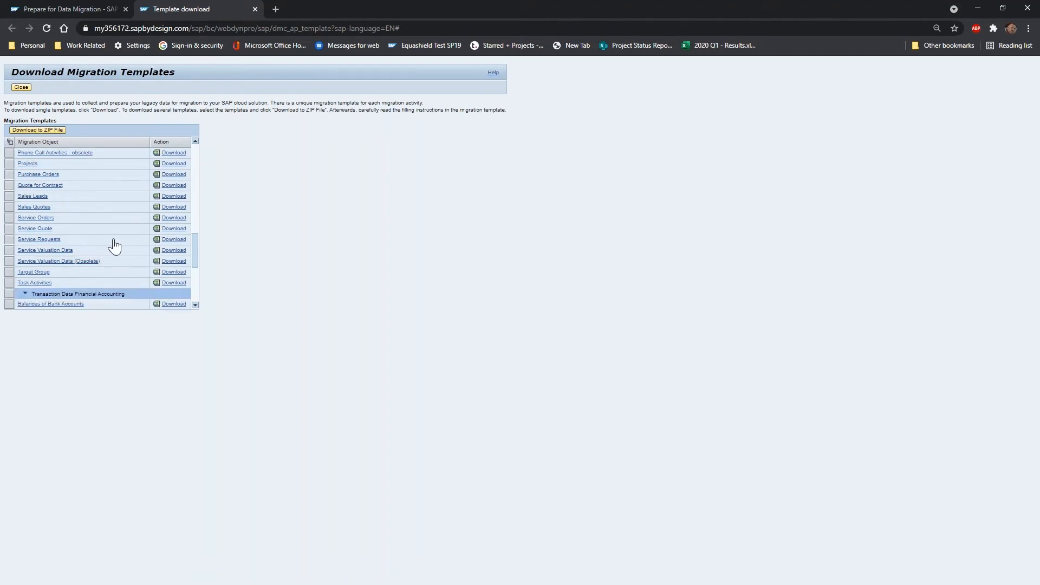
pyautogui.scroll(-1, 114, 247)
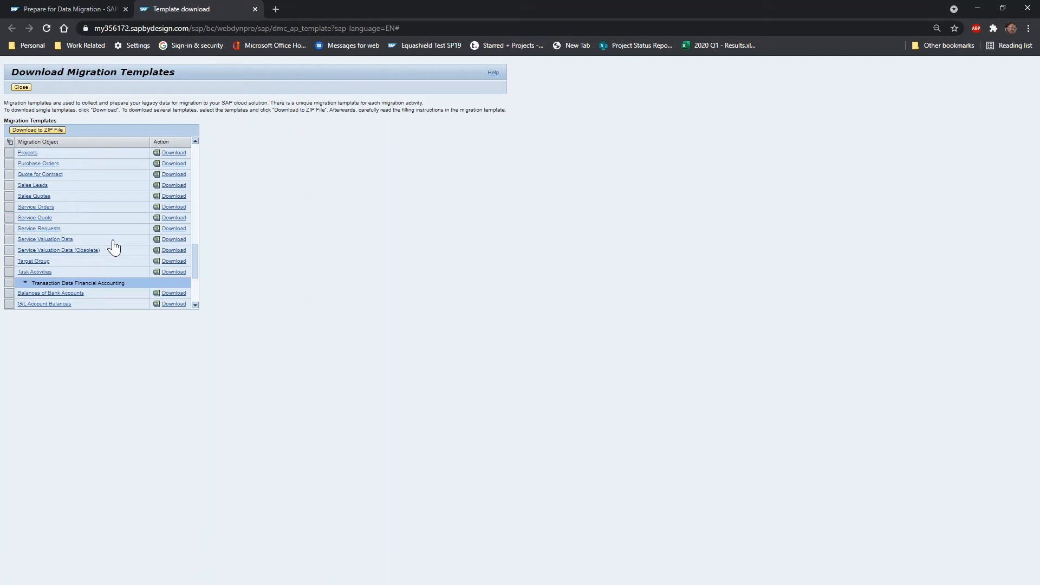
pyautogui.scroll(-2, 113, 247)
pyautogui.scroll(-2, 113, 246)
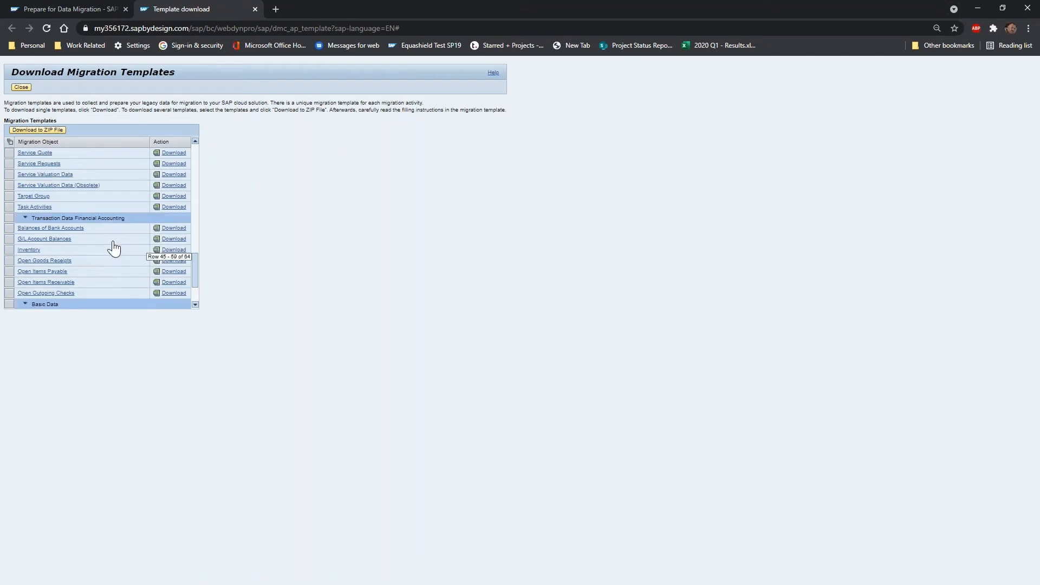
pyautogui.scroll(-1, 82, 230)
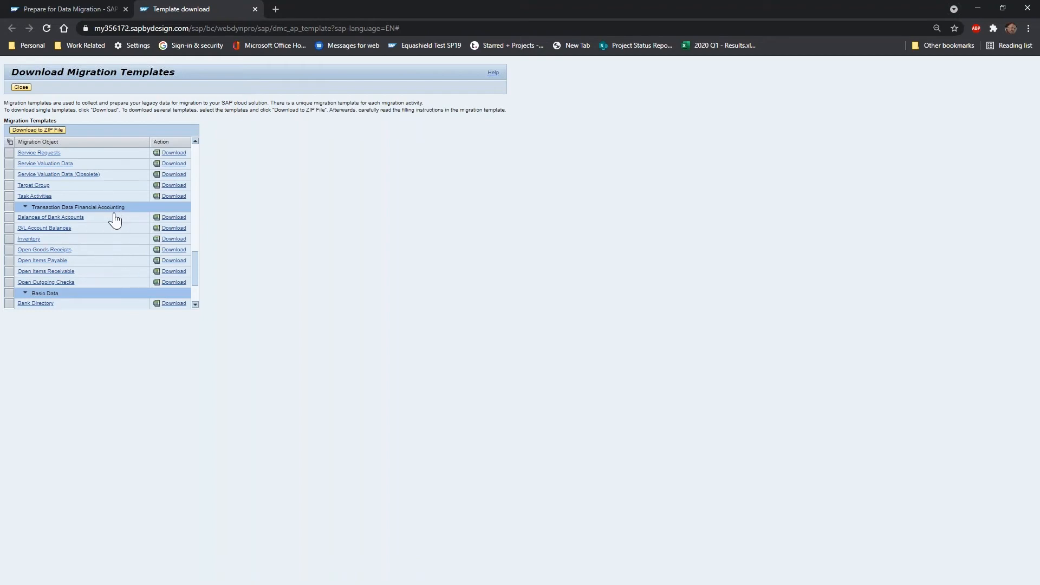
pyautogui.scroll(5, 194, 156)
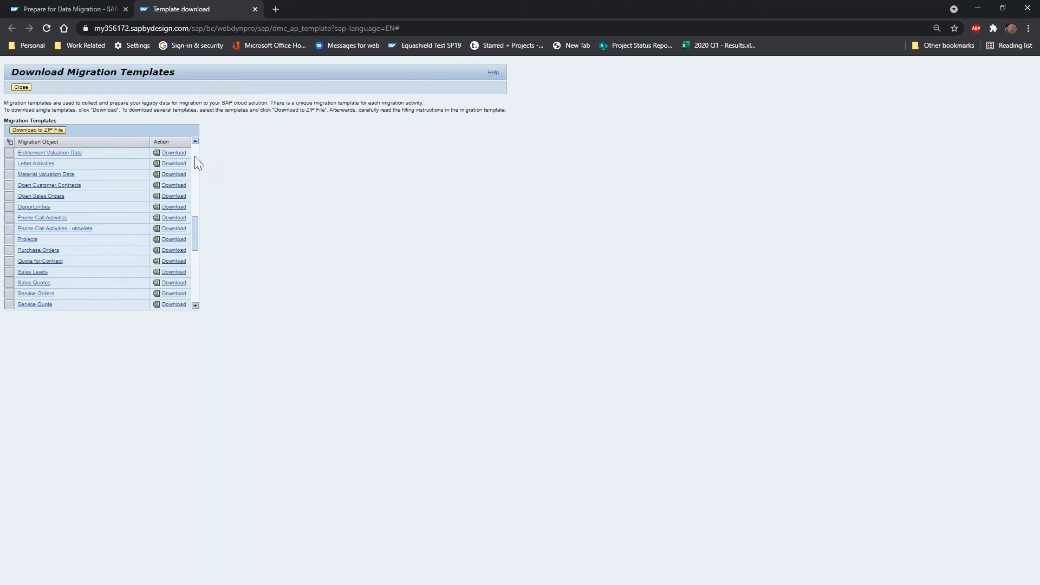
pyautogui.scroll(10, 194, 155)
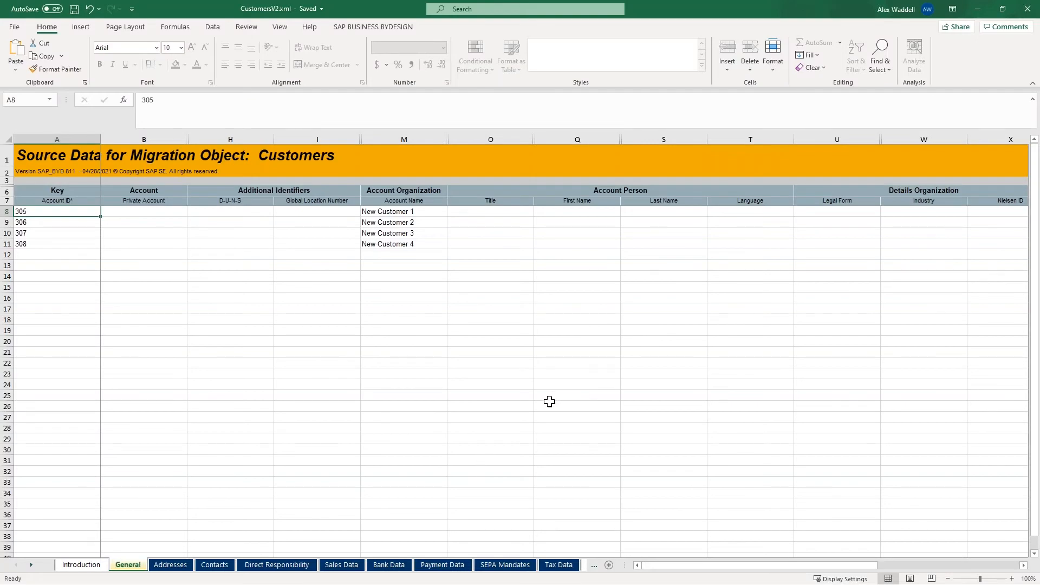
# Examine the account IDs in the customer rows on the General sheet of the CustomersV2.xml template.
pyautogui.click(183, 279)
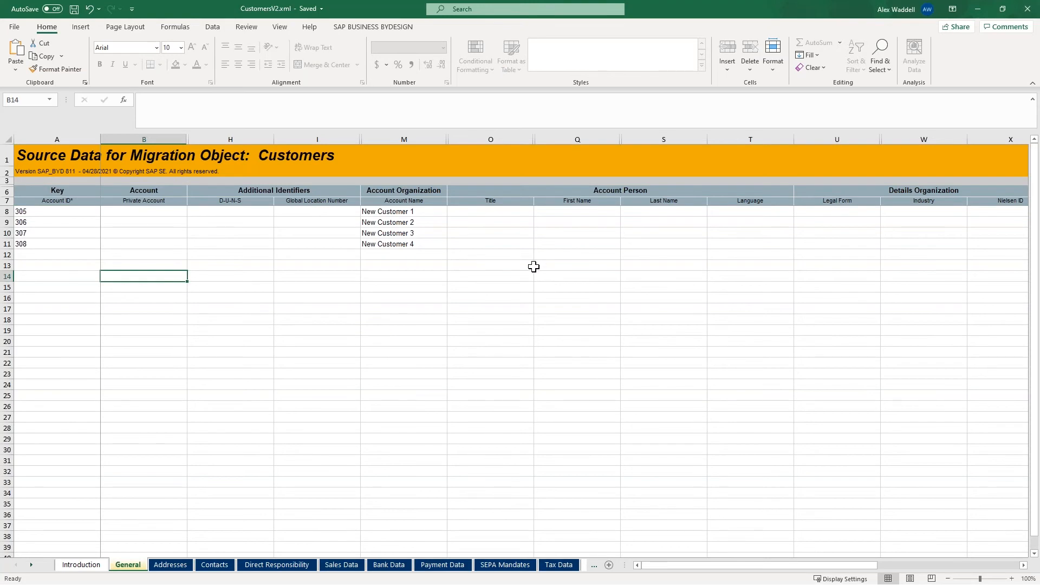
pyautogui.click(83, 235)
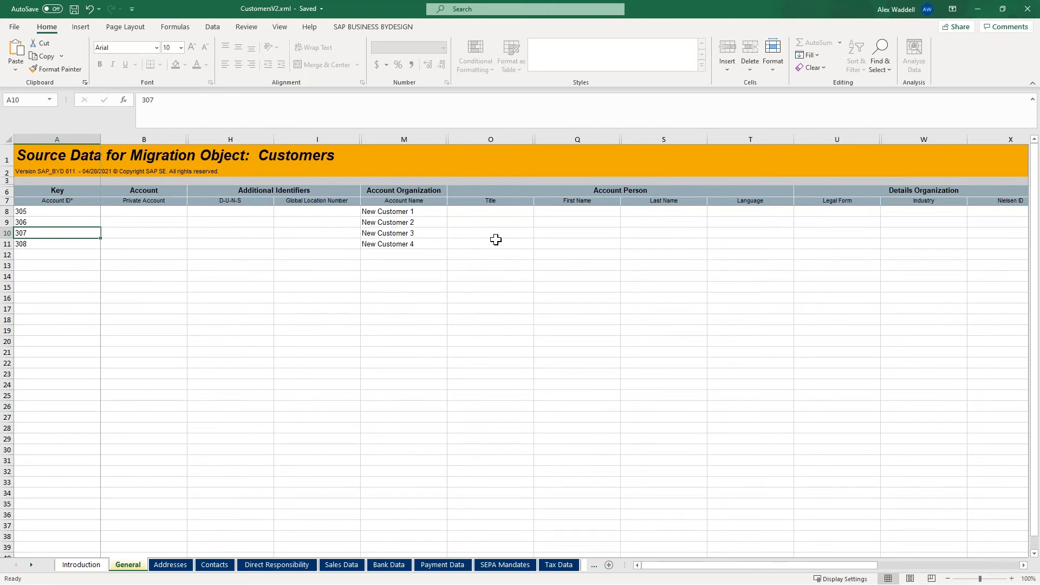
pyautogui.click(125, 248)
pyautogui.click(66, 220)
pyautogui.press('Up')
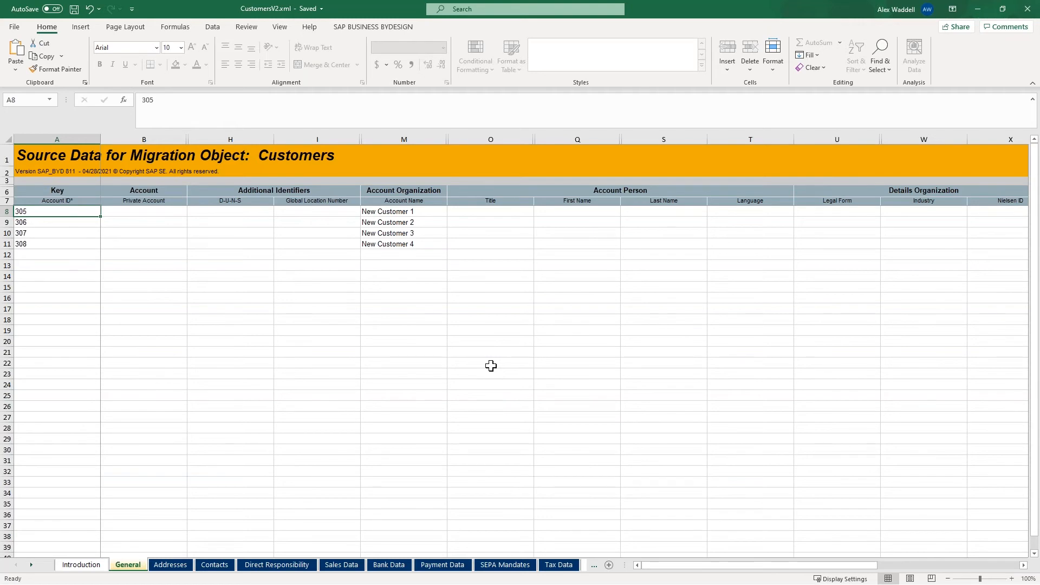
# Check the Introduction sheet, and review the Account ID key column and the first account name on the General sheet.
pyautogui.click(84, 565)
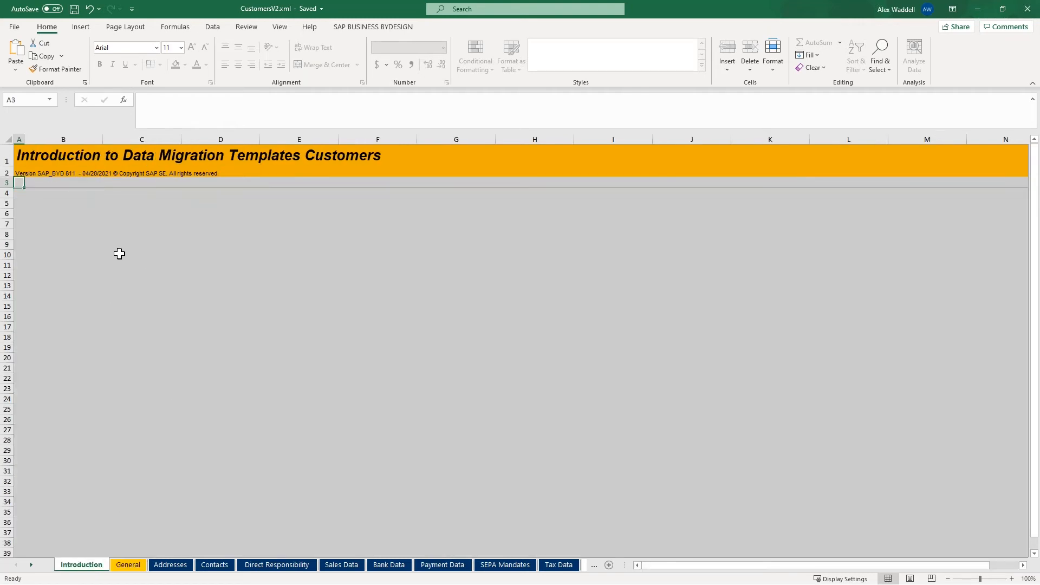
pyautogui.click(128, 566)
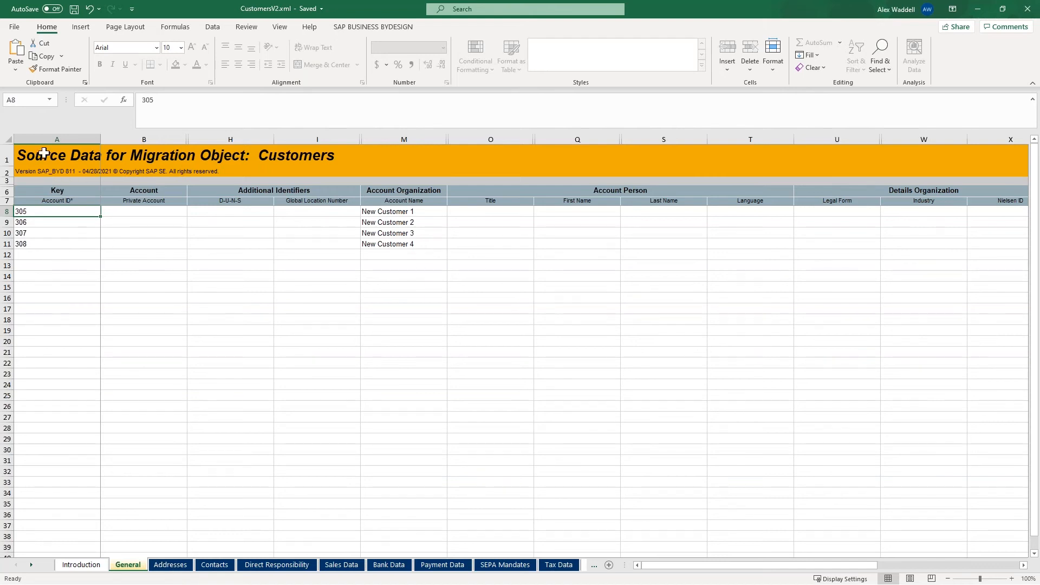
pyautogui.click(75, 136)
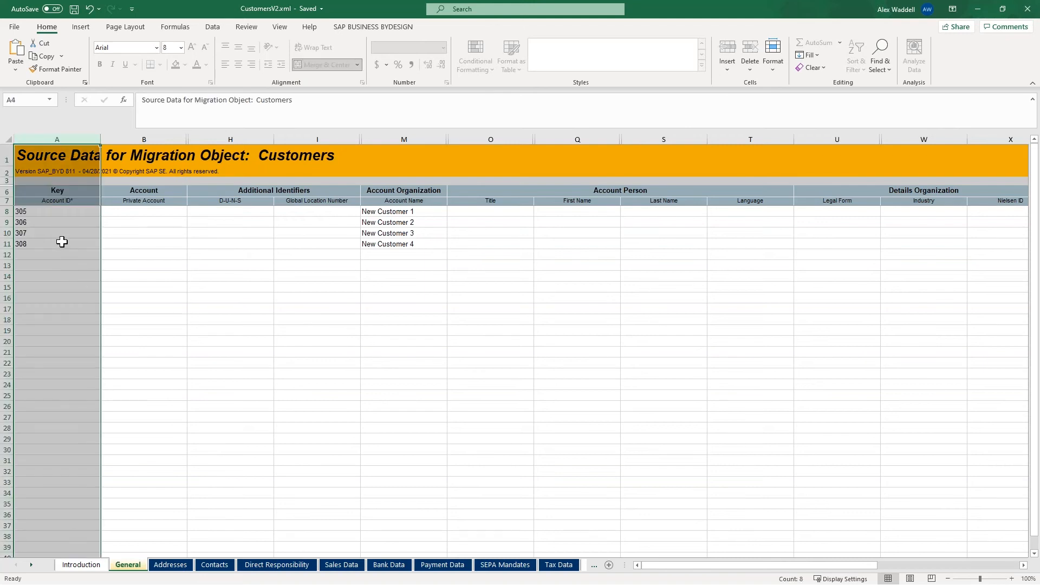
pyautogui.click(54, 211)
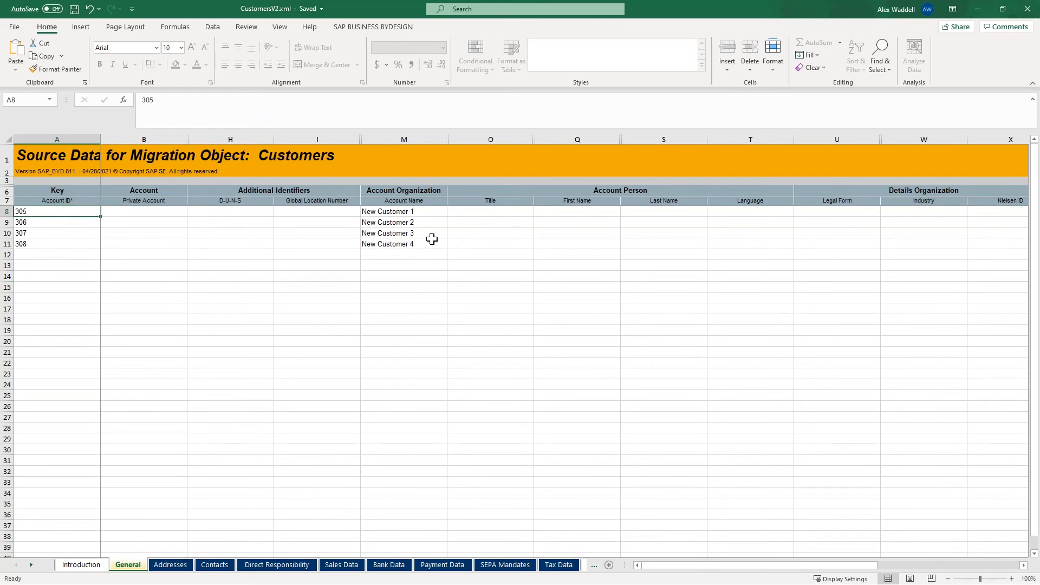
pyautogui.click(406, 213)
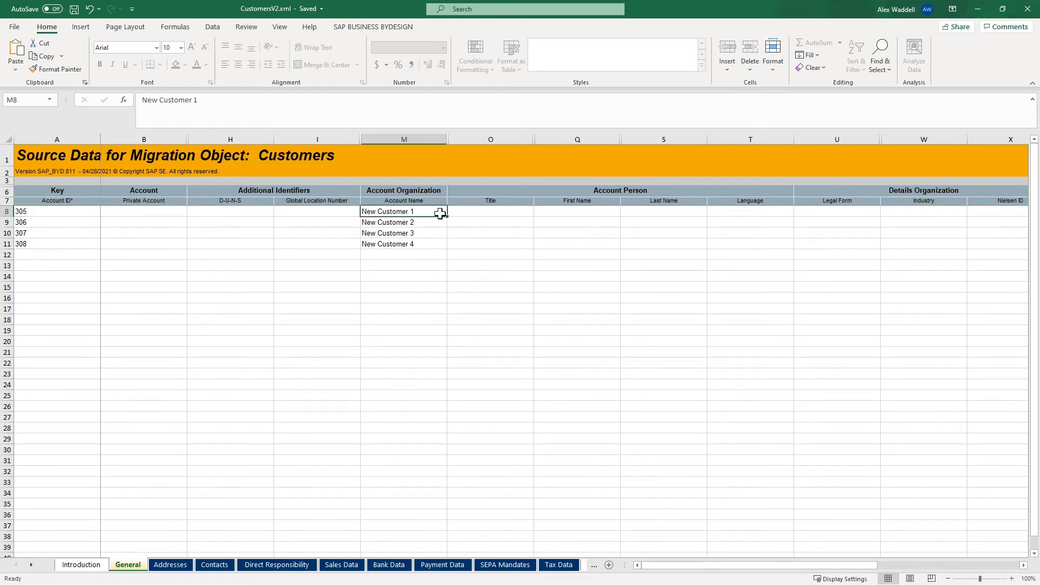
# Review the first customer's street entry on the Addresses sheet and return to the General sheet.
pyautogui.click(171, 565)
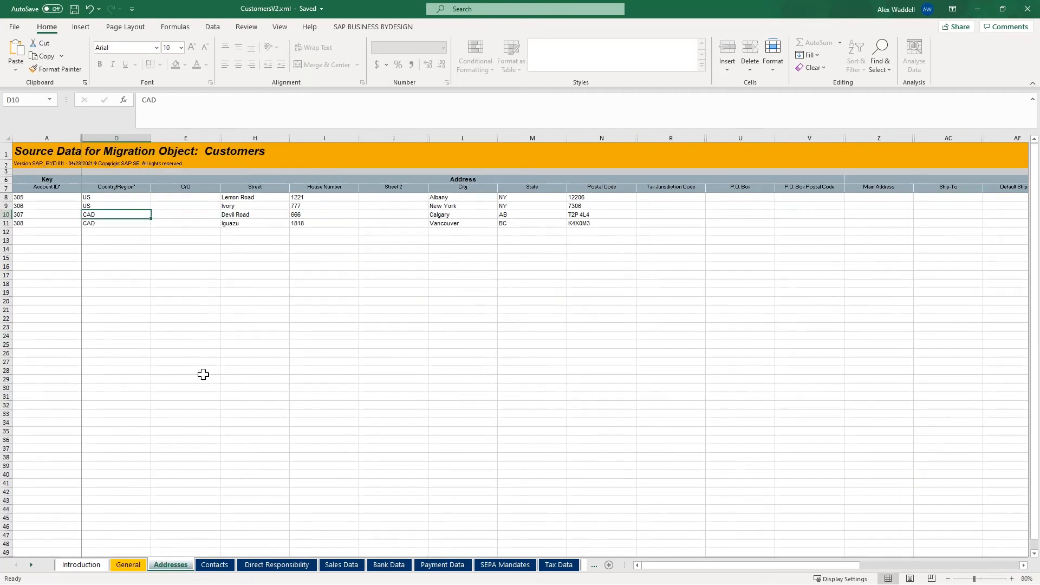
pyautogui.click(228, 198)
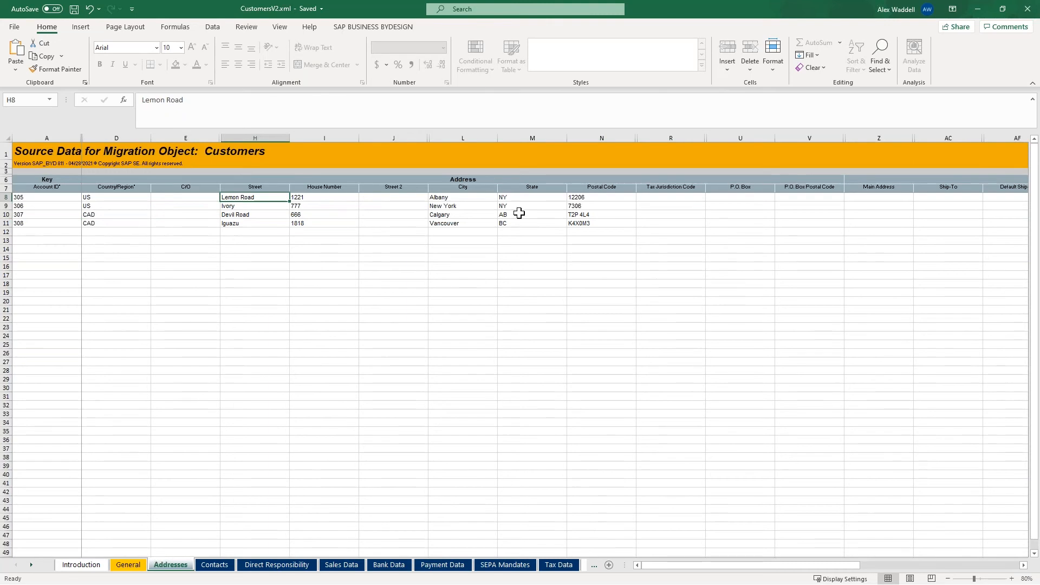
pyautogui.click(128, 565)
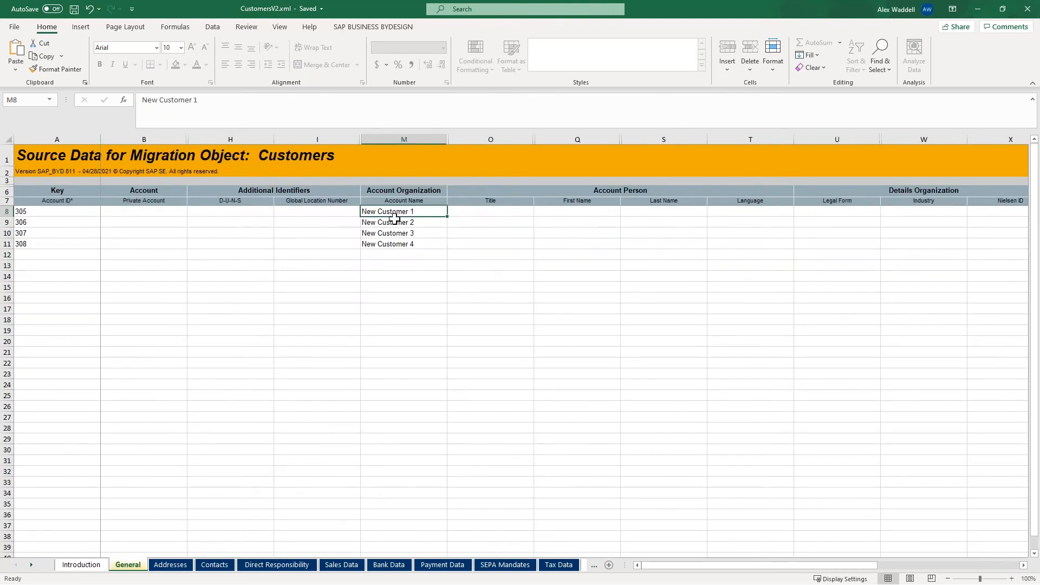
# Compare the first customer's account ID on the General sheet with the account ID key on the Addresses sheet.
pyautogui.click(42, 212)
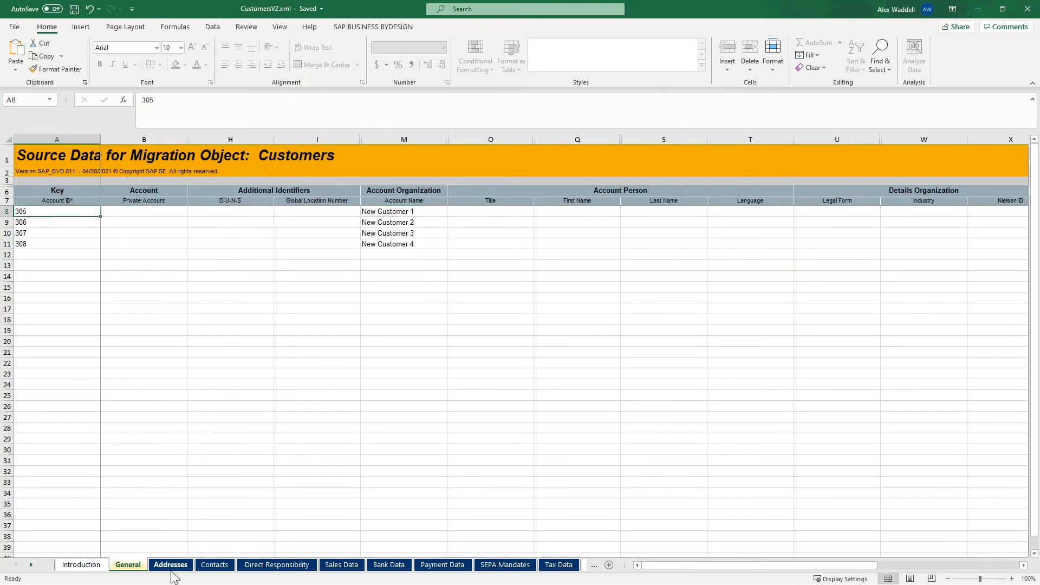
pyautogui.click(170, 564)
pyautogui.click(37, 201)
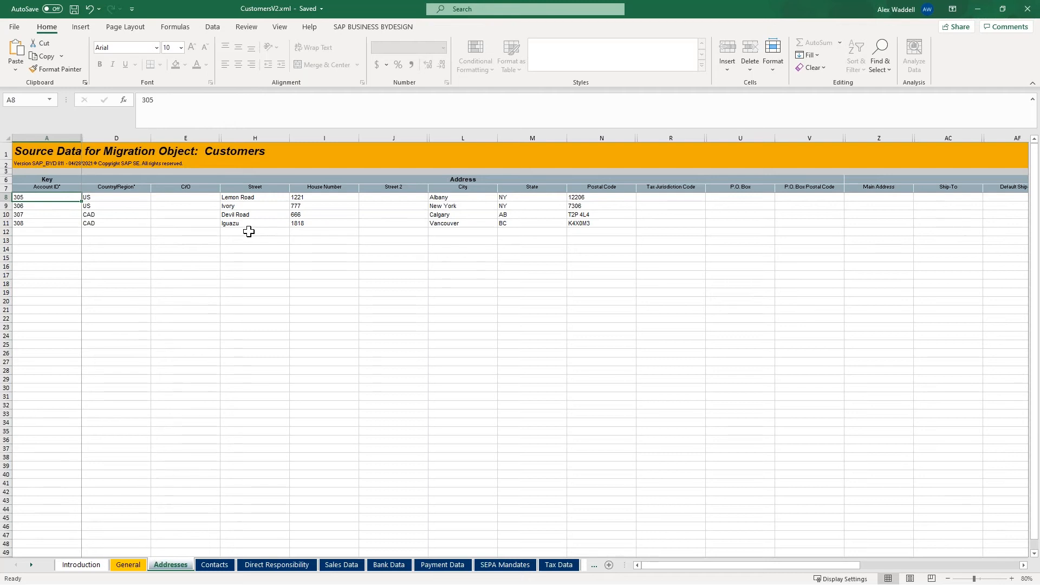
# Review the account IDs and contact last names on the Contacts sheet, cross-checking them against the customers on the General sheet.
pyautogui.click(208, 566)
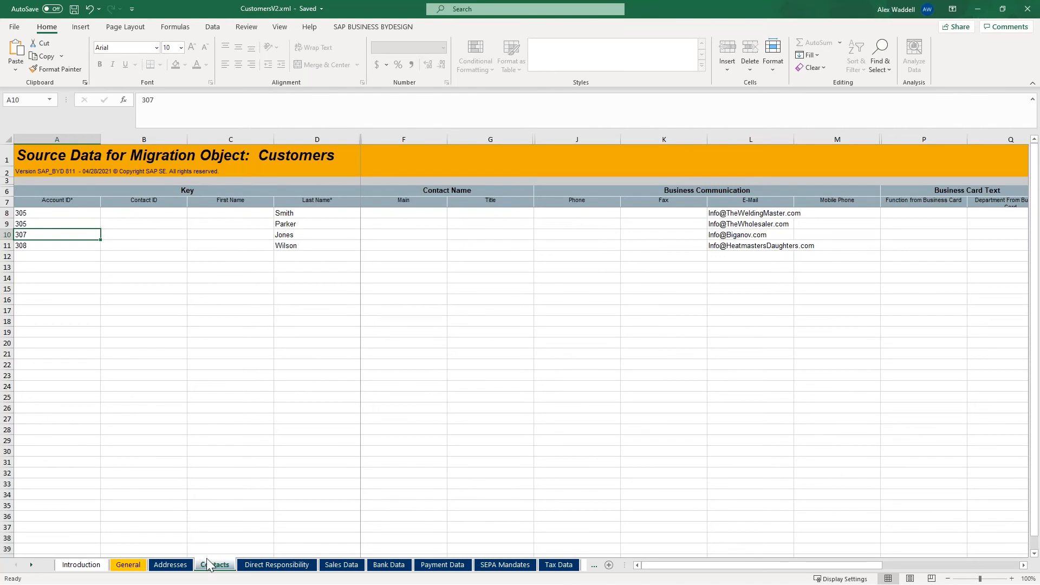
pyautogui.click(28, 214)
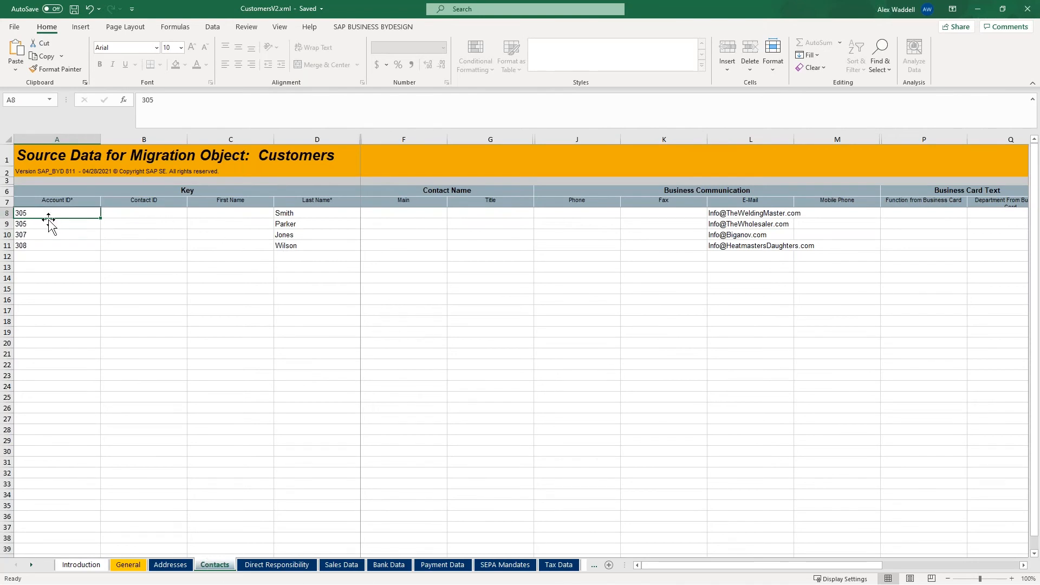
pyautogui.click(40, 223)
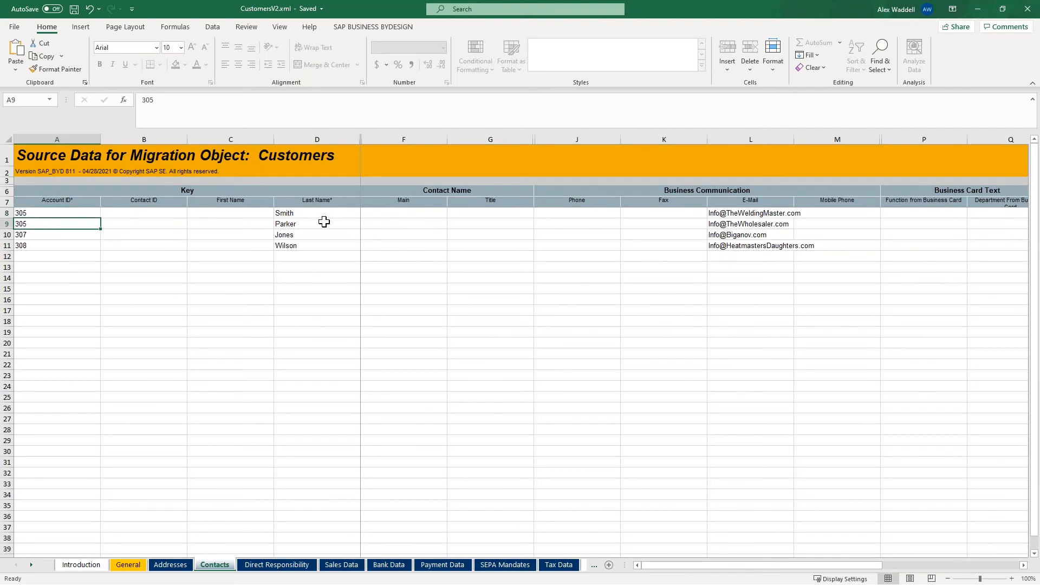
pyautogui.click(308, 221)
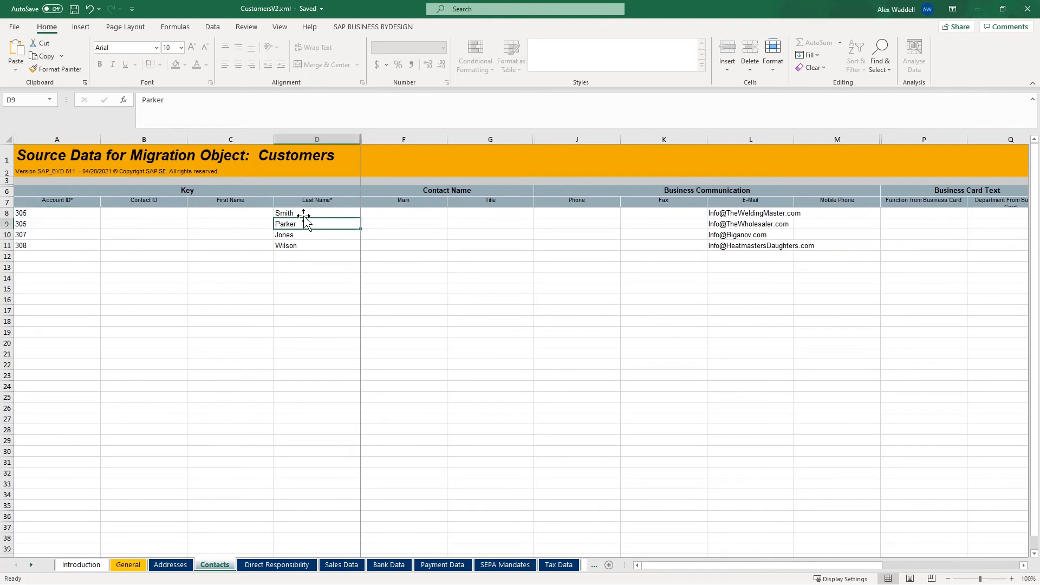
pyautogui.click(305, 214)
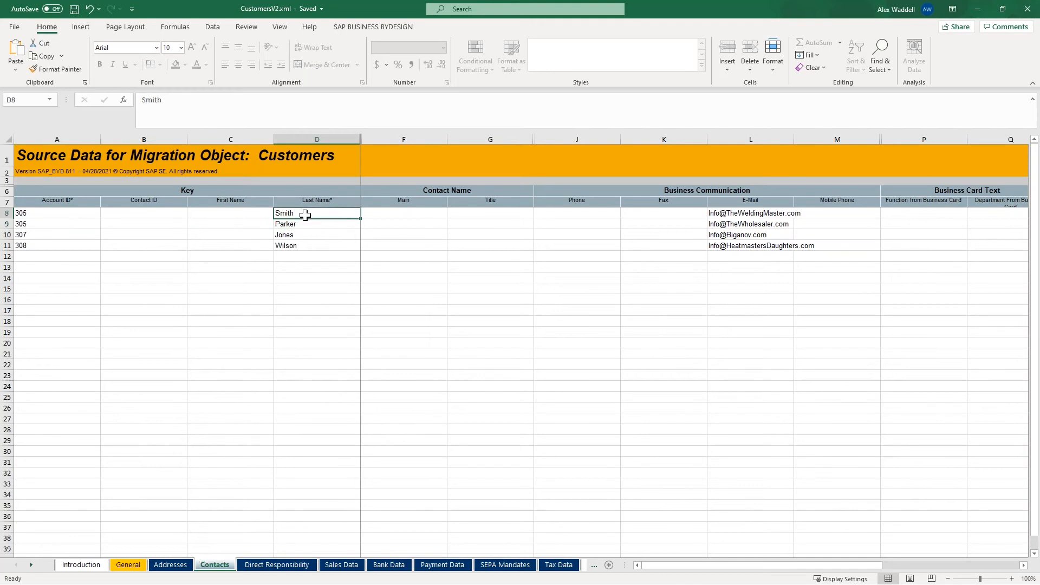
pyautogui.click(304, 222)
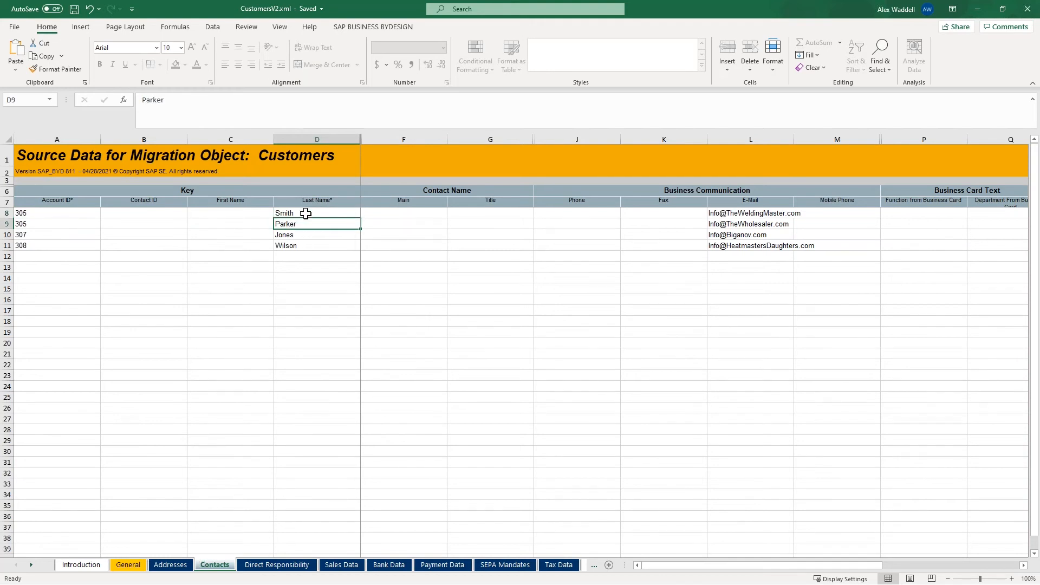
pyautogui.click(128, 564)
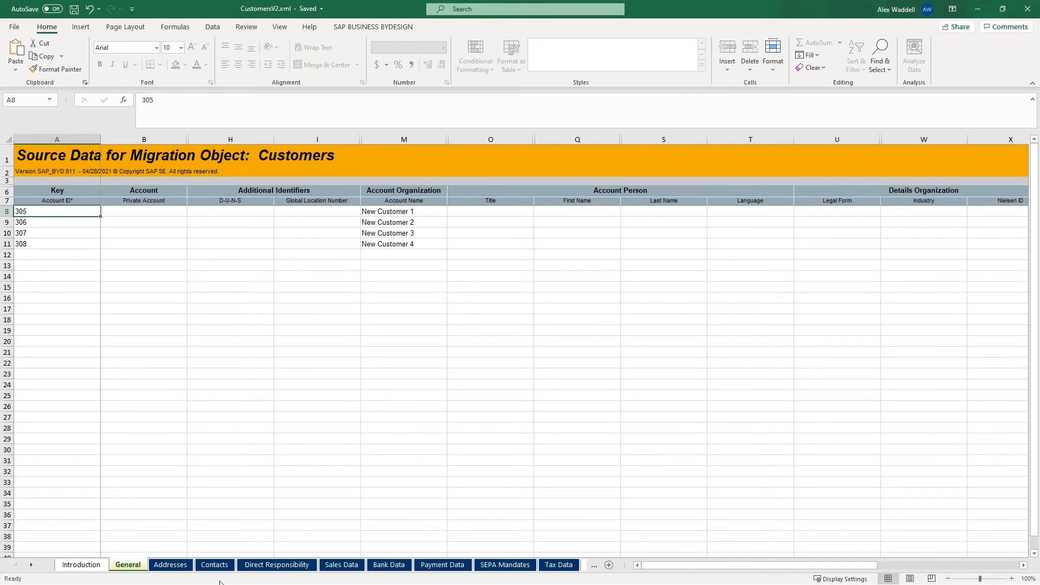
pyautogui.click(210, 565)
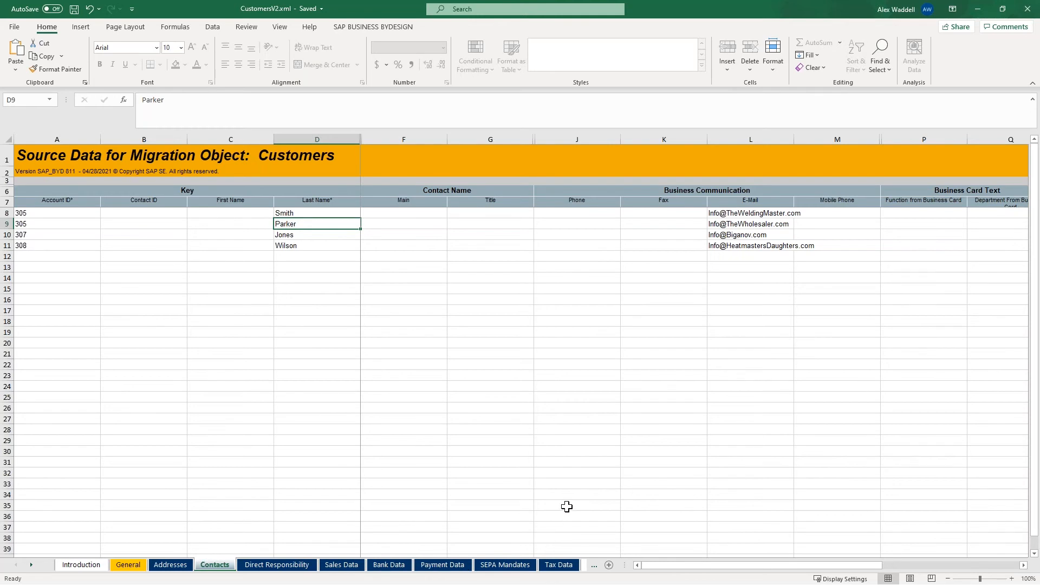
# Switch to SAP Business ByDesign in the browser and start a new corporate account from the Account Management accounts list.
pyautogui.hotkey('alt', 'Tab')
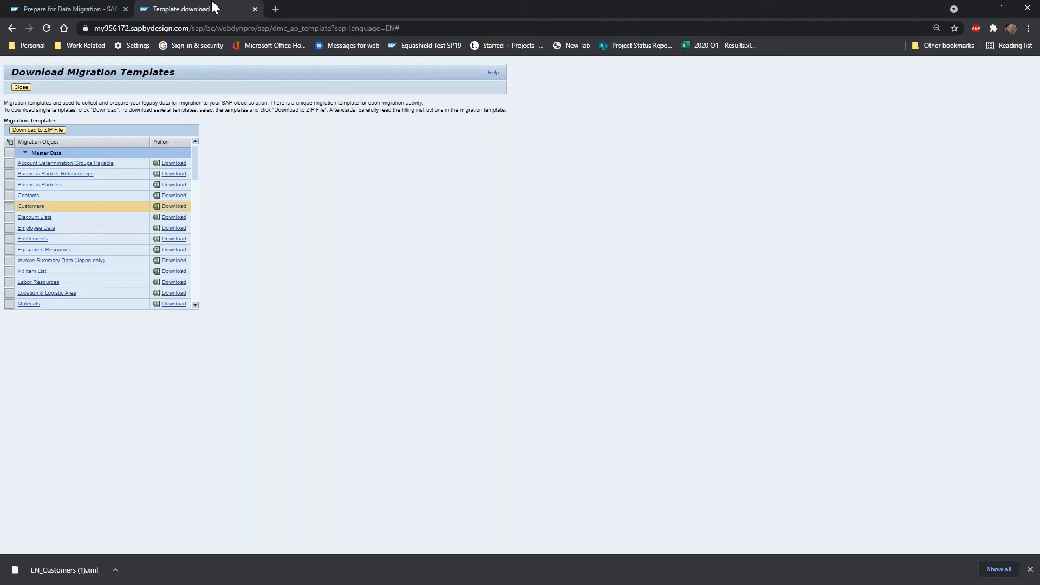
pyautogui.click(97, 8)
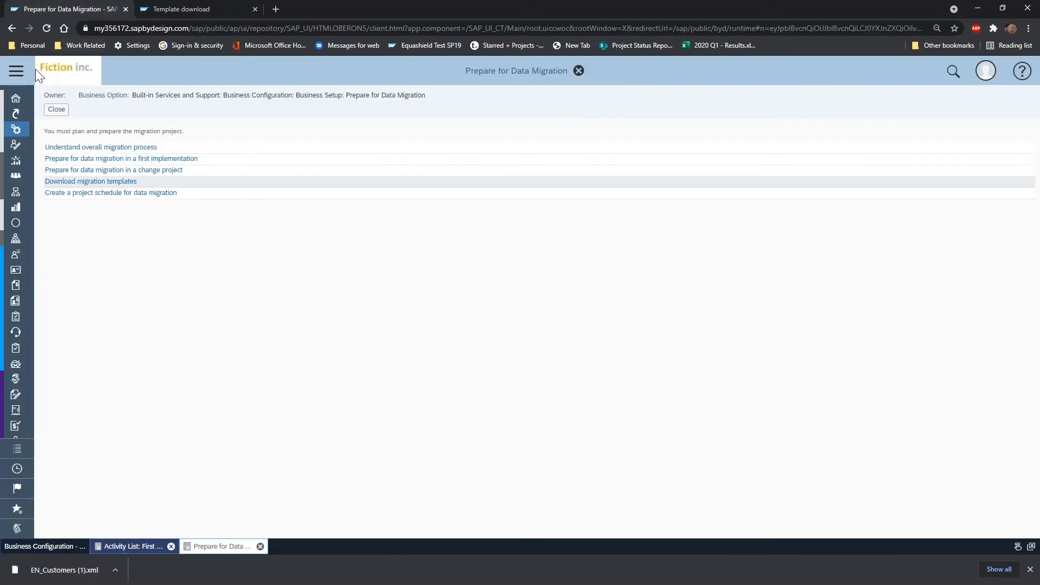
pyautogui.click(17, 74)
pyautogui.scroll(-2, 41, 222)
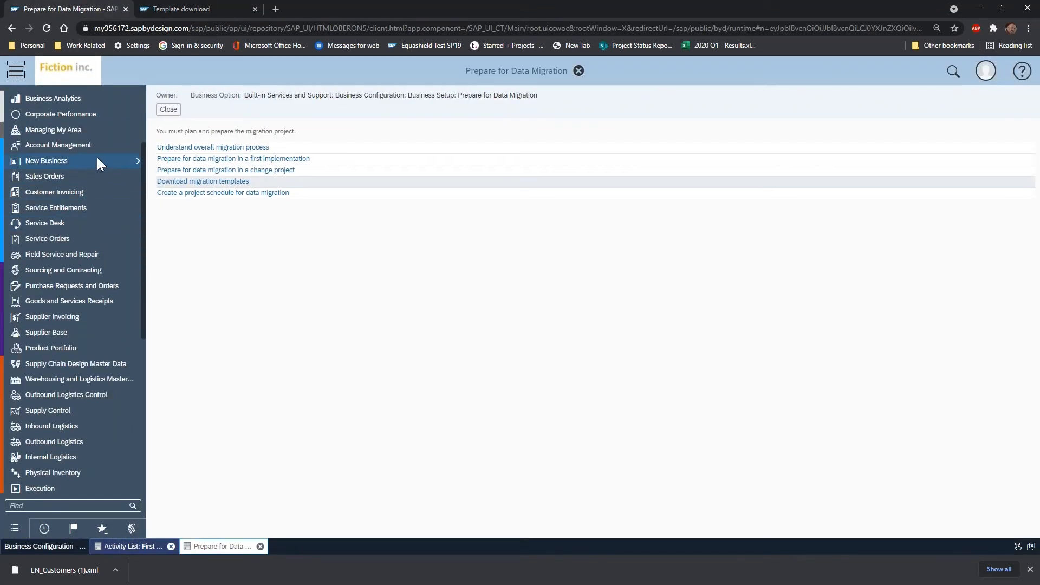
pyautogui.moveTo(91, 144)
pyautogui.click(182, 158)
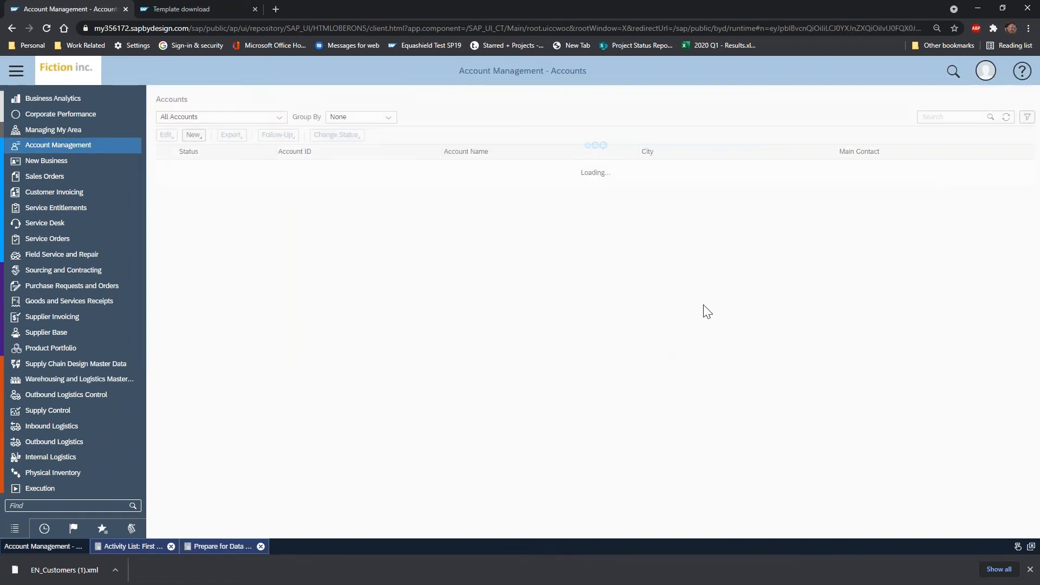
pyautogui.click(194, 135)
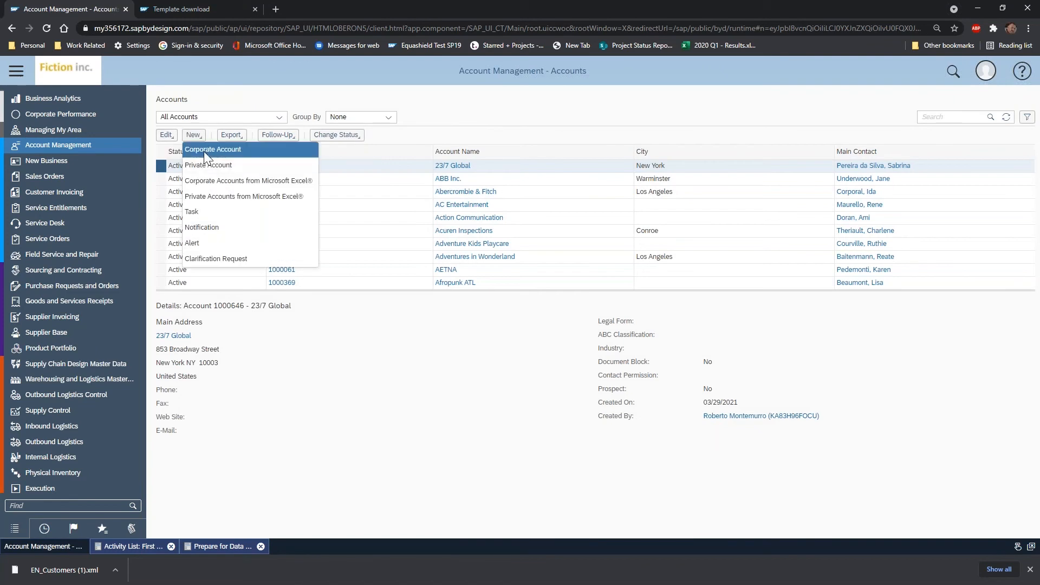
pyautogui.click(205, 152)
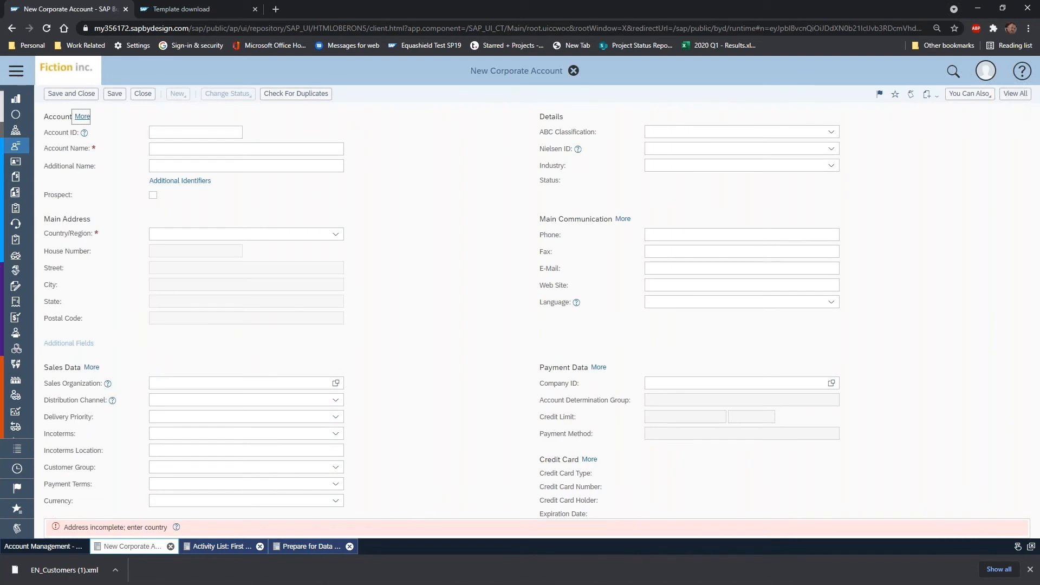
# Show the full new corporate account form and look through its Communication, Contacts, Sales Data, Marketing Data and Financial Data sections.
pyautogui.click(1009, 95)
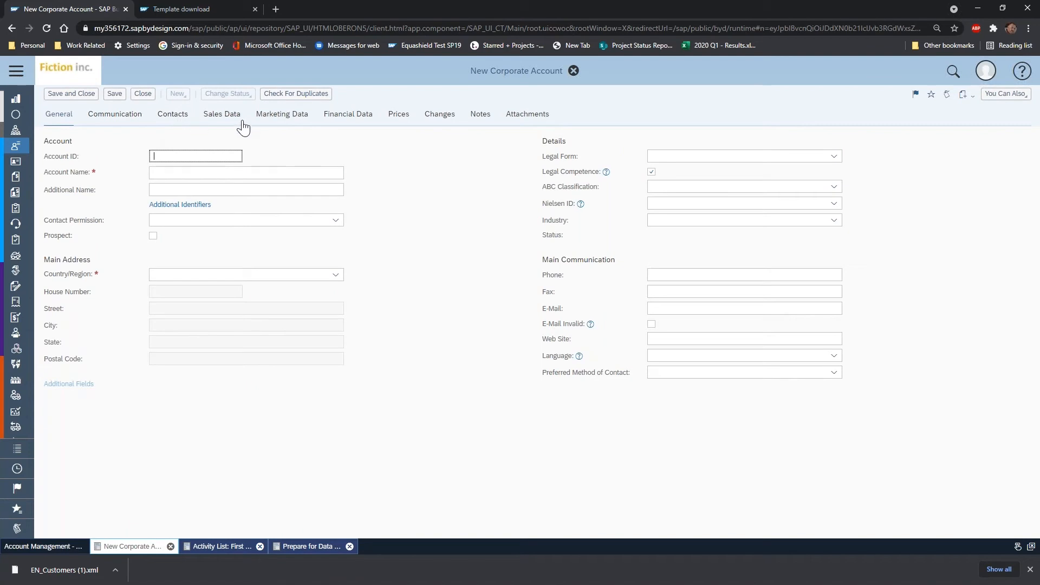
pyautogui.click(129, 123)
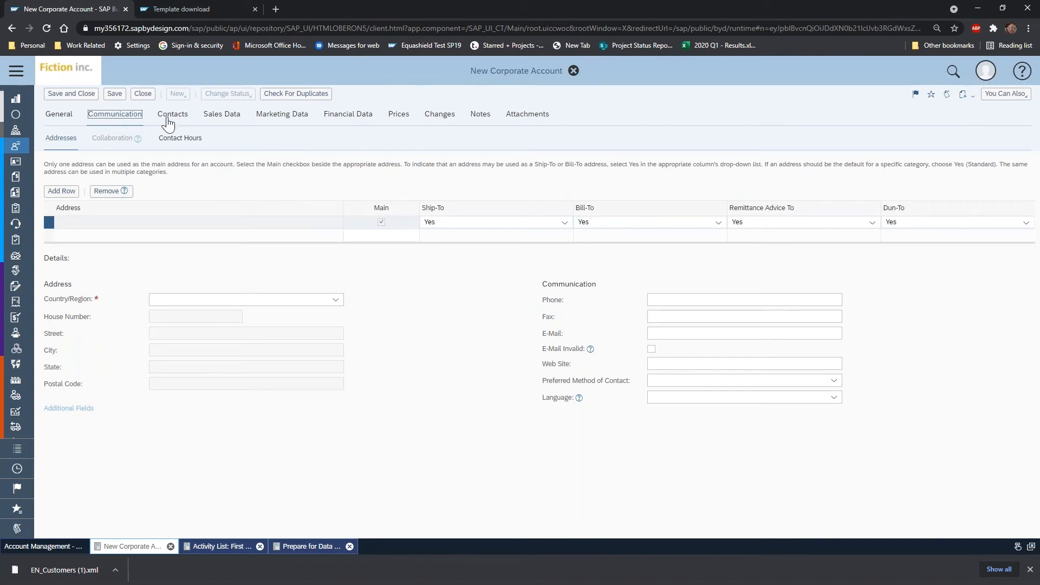
pyautogui.click(169, 116)
pyautogui.click(222, 119)
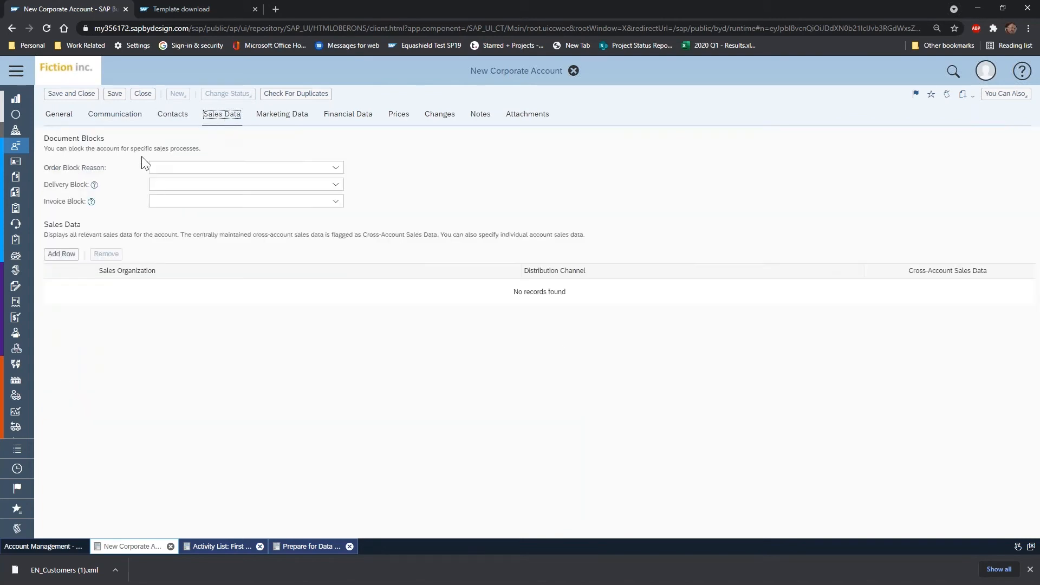
pyautogui.click(278, 120)
pyautogui.click(330, 120)
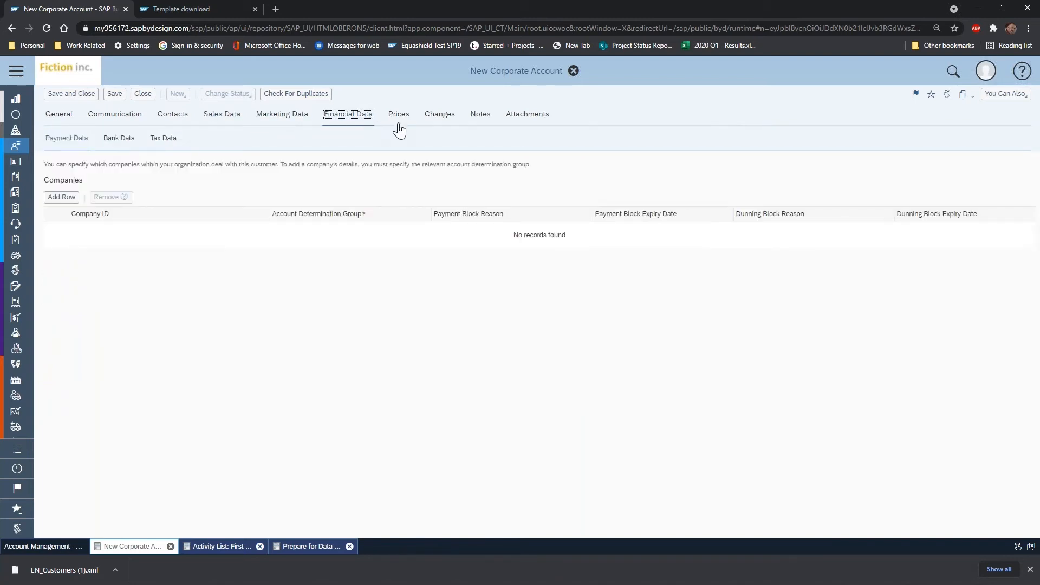
pyautogui.click(122, 123)
pyautogui.click(185, 121)
pyautogui.click(213, 119)
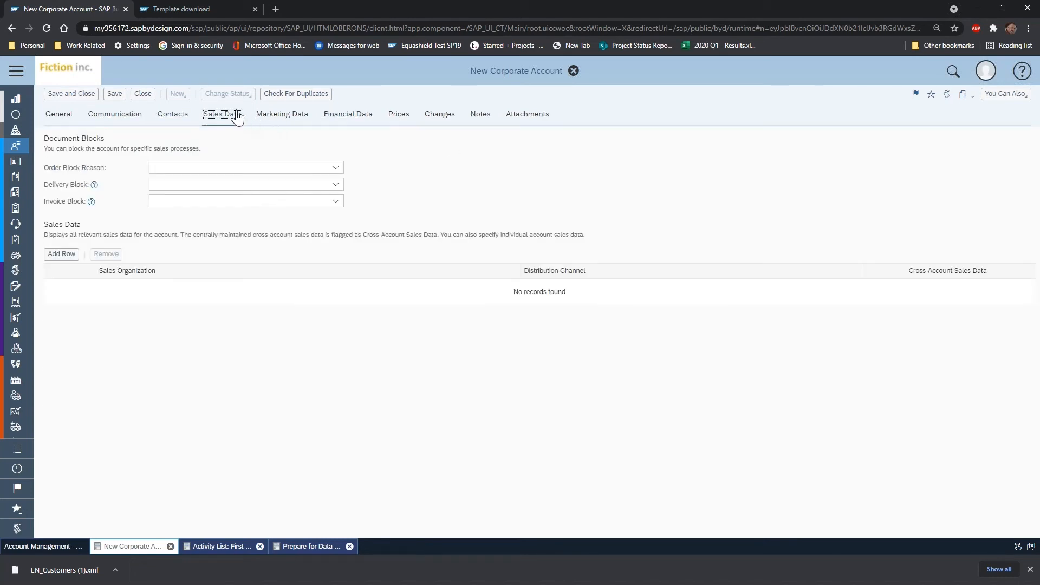
pyautogui.click(343, 123)
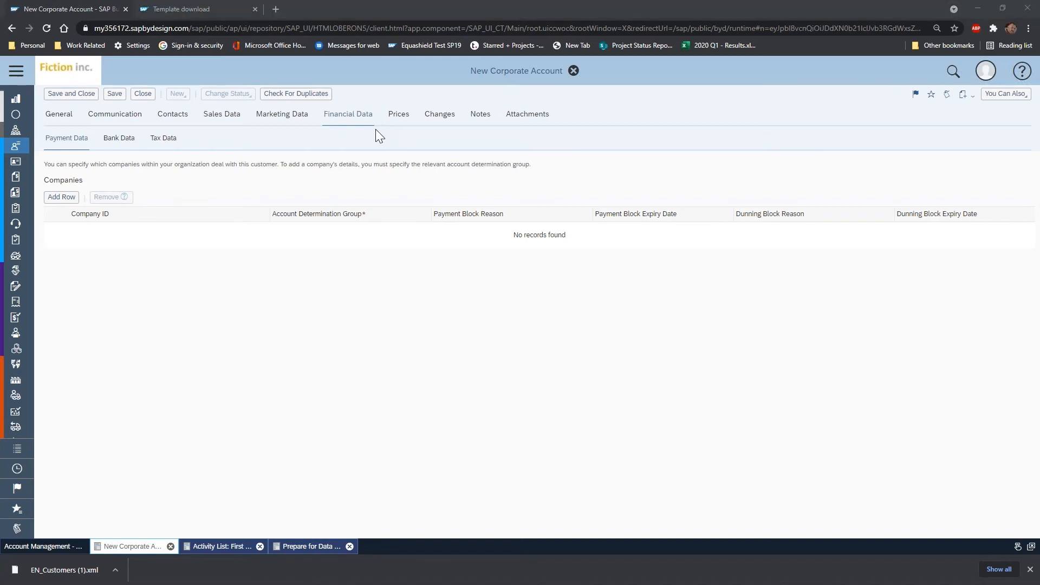
# Switch back to the CustomersV2.xml workbook in Excel and check the Documentation sheet behind the data sheets.
pyautogui.hotkey('alt', 'Tab')
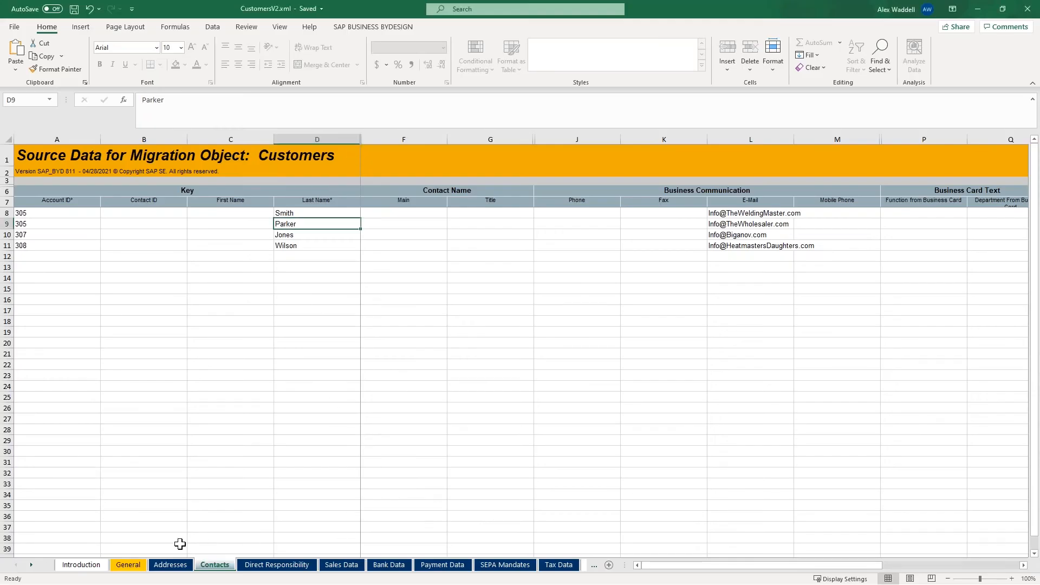
pyautogui.click(31, 566)
pyautogui.click(31, 565)
pyautogui.click(31, 566)
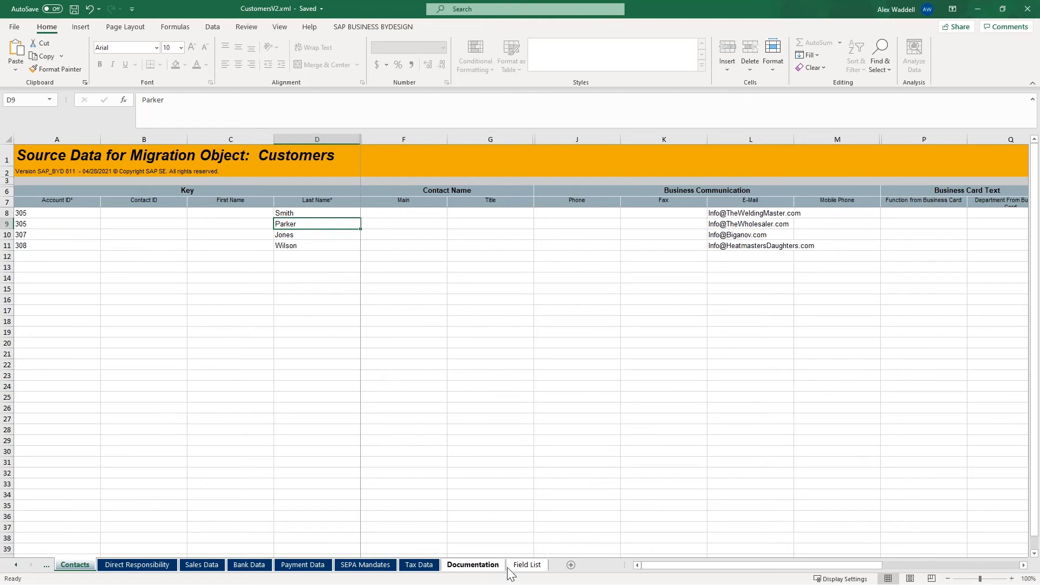
pyautogui.click(473, 565)
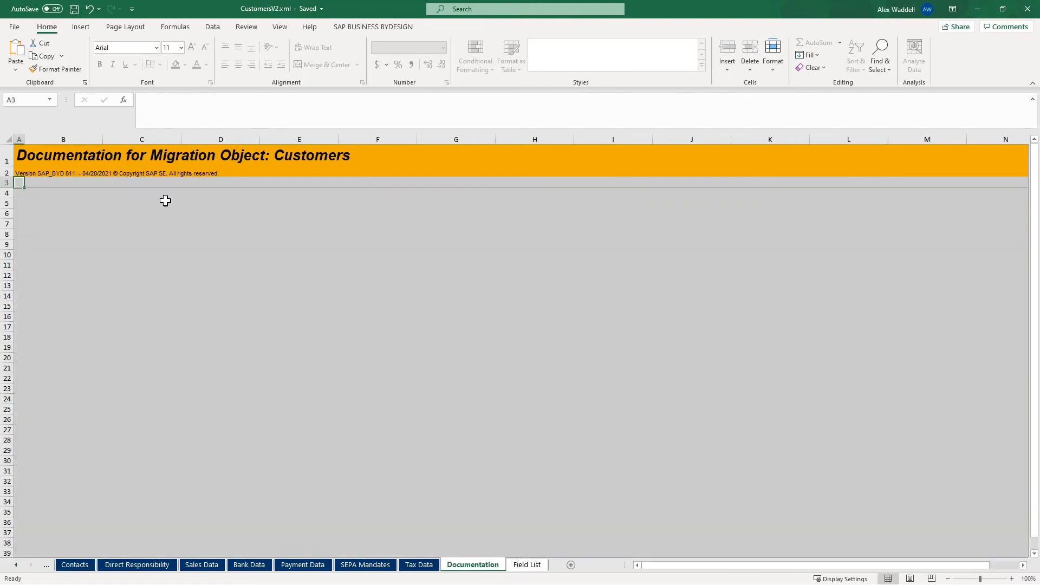
# Examine the group names, field names and importance settings of the General and Addresses sections on the Field List sheet.
pyautogui.click(540, 566)
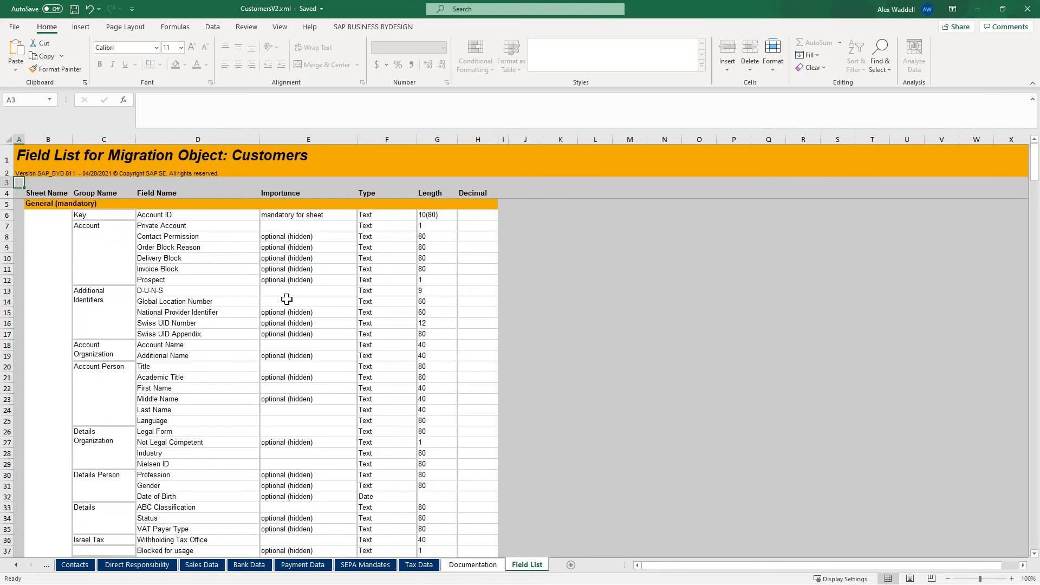
pyautogui.click(126, 230)
pyautogui.click(302, 250)
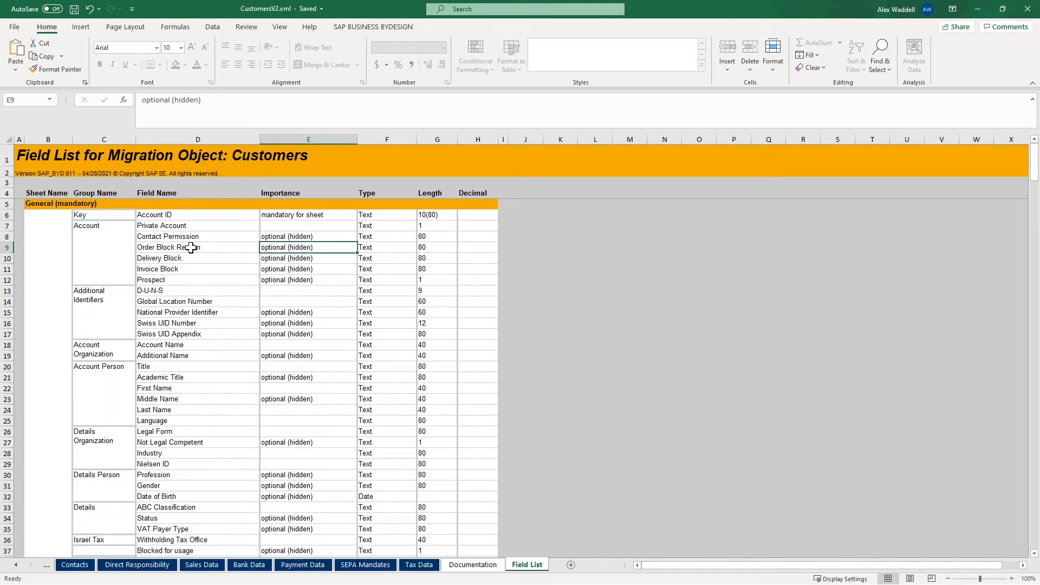
pyautogui.scroll(-9, 254, 369)
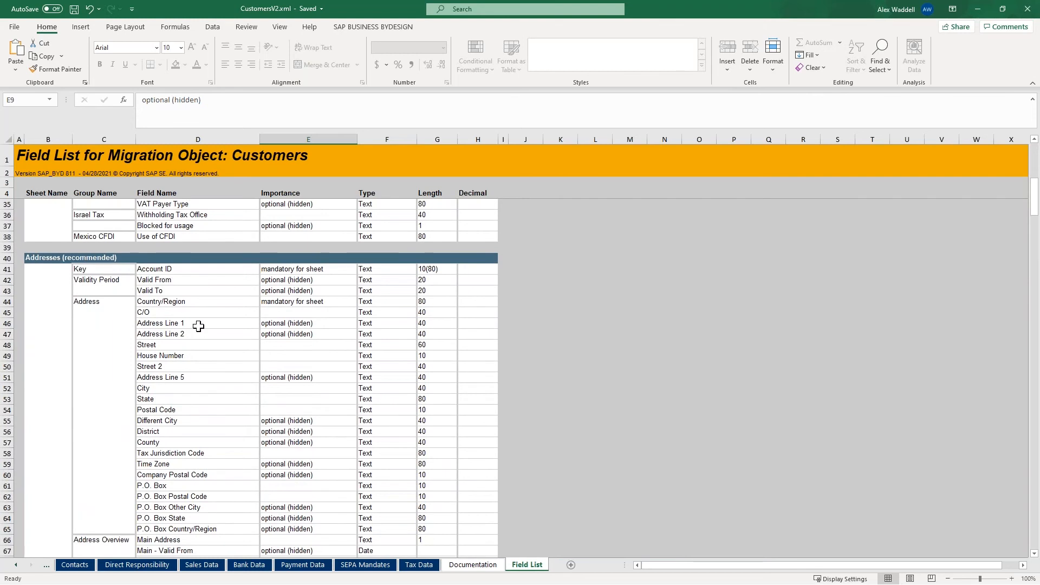
pyautogui.scroll(10, 199, 326)
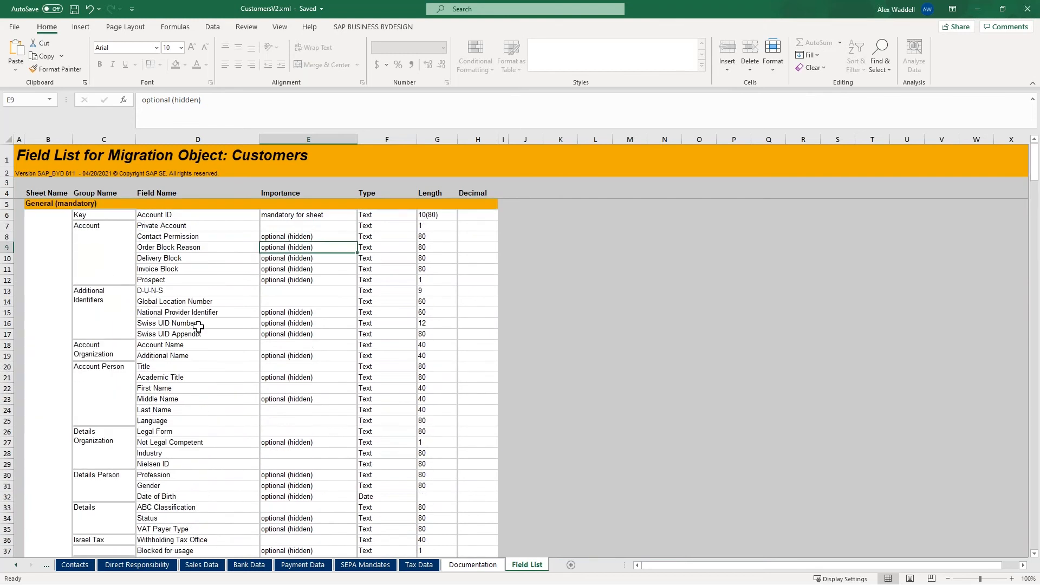
# Check the Length values of the Account ID, Private Account, Contact Permission and Order Block Reason fields.
pyautogui.click(442, 226)
pyautogui.click(436, 214)
pyautogui.click(431, 237)
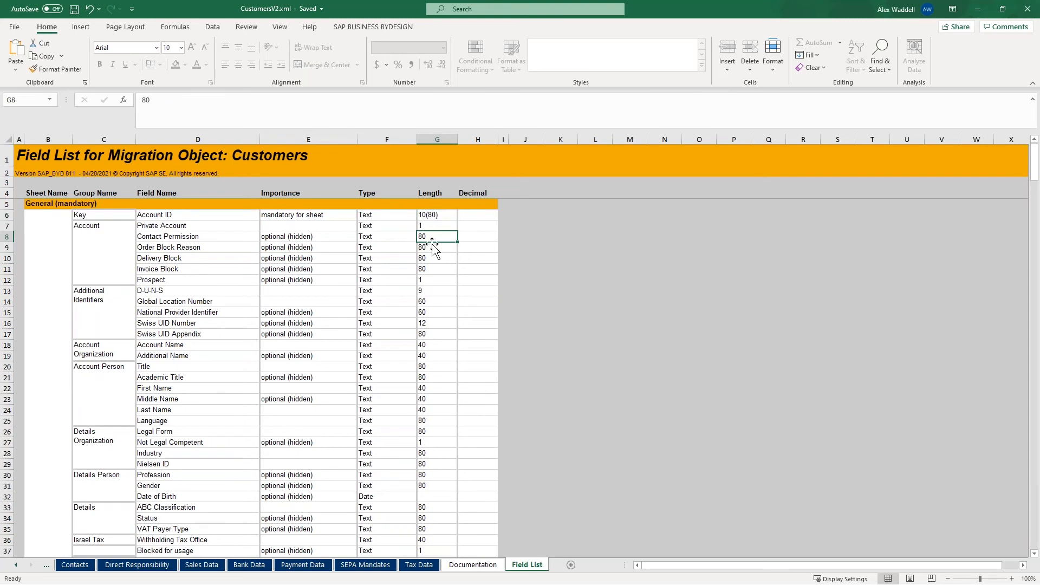
pyautogui.click(434, 249)
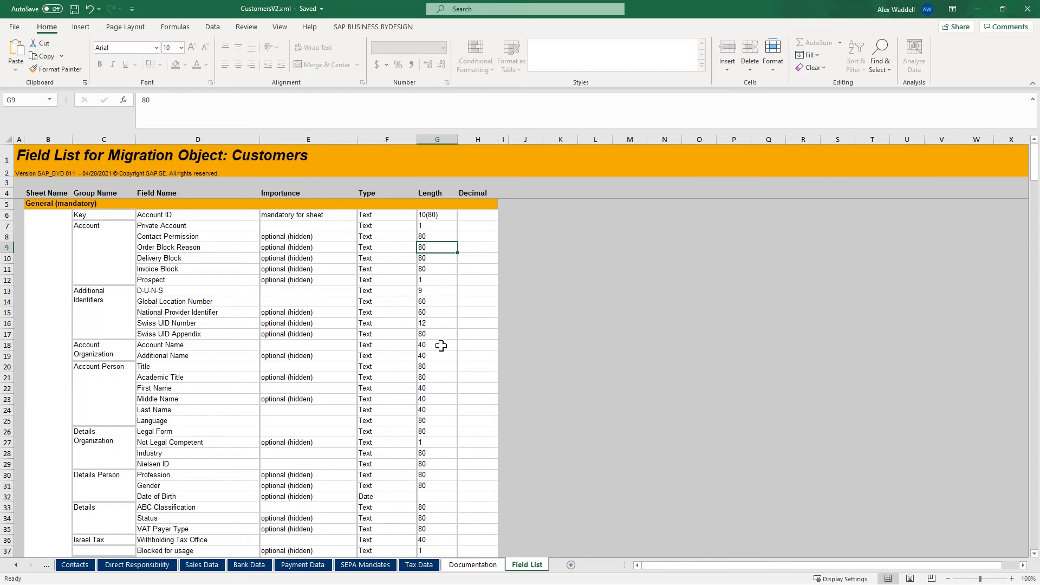
# Check the Account Name and Additional Name field definitions, and return to the Contacts sheet.
pyautogui.click(196, 346)
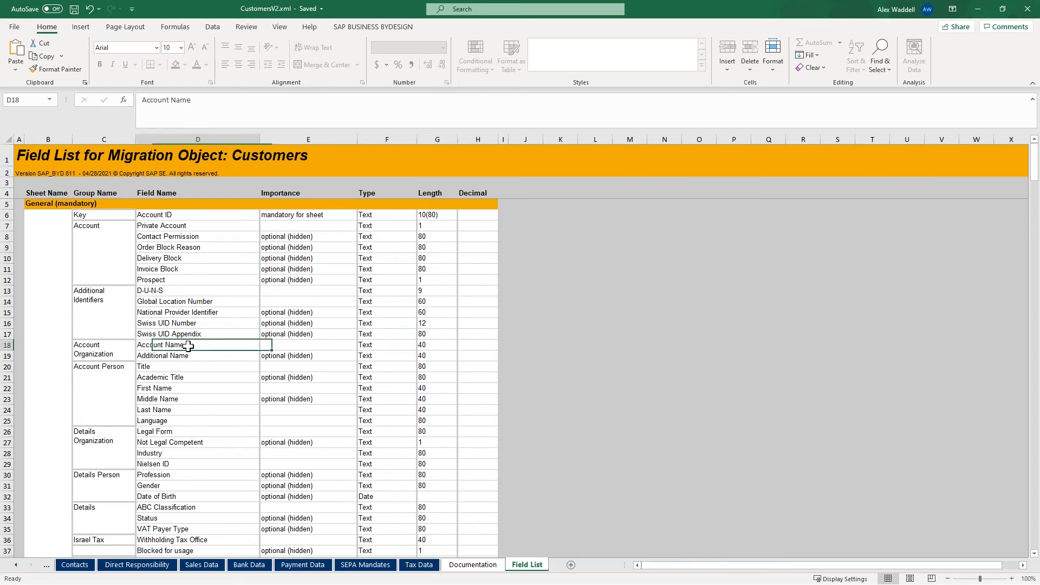
pyautogui.moveTo(432, 347); pyautogui.dragTo(217, 346)
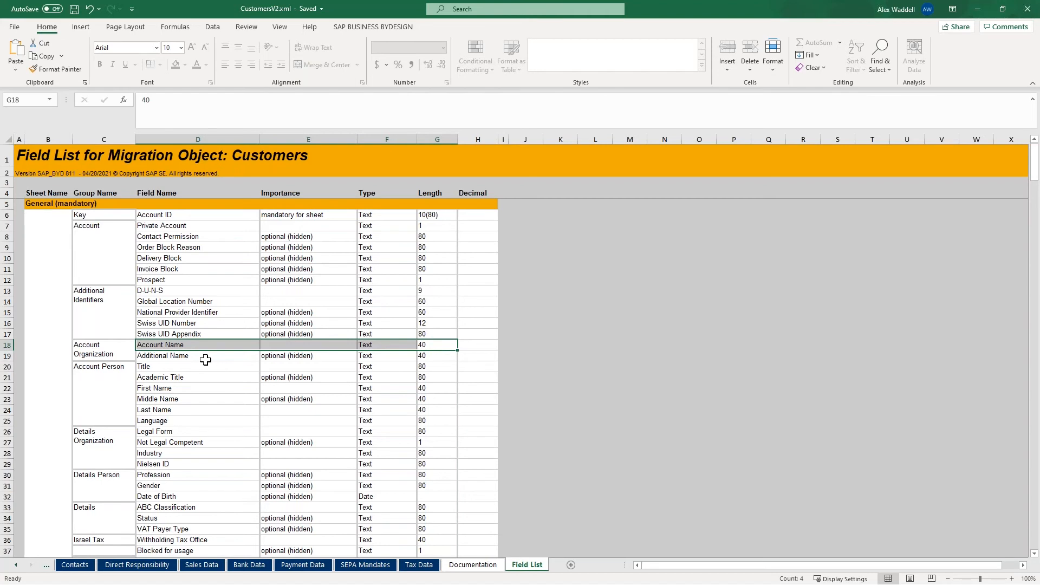
pyautogui.click(187, 357)
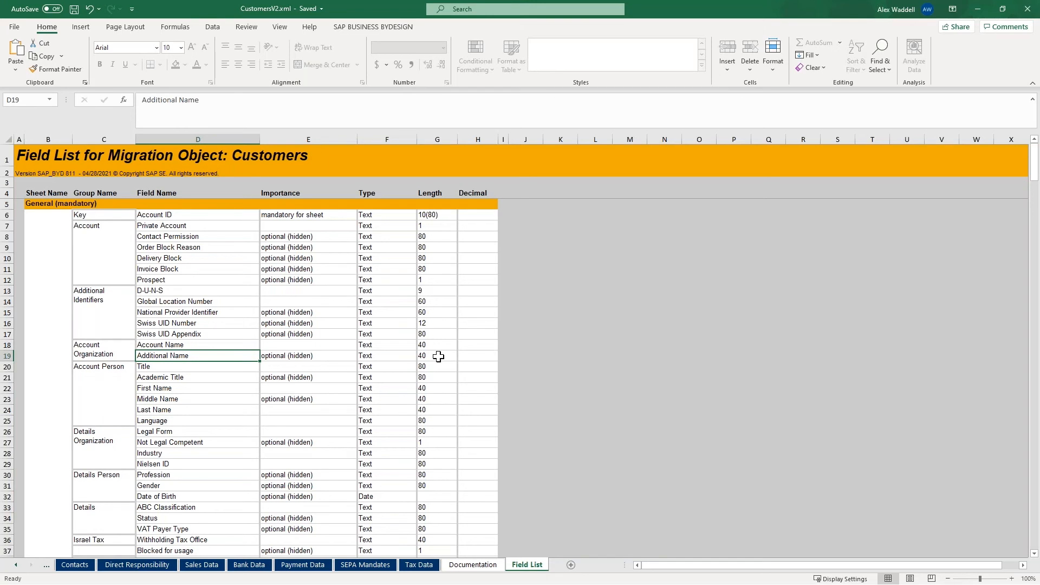
pyautogui.click(75, 565)
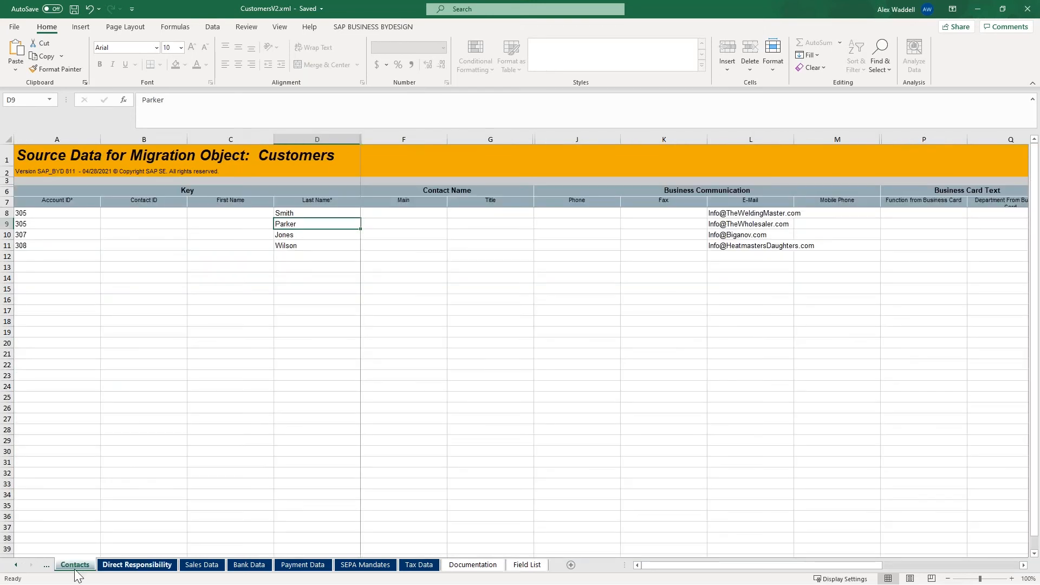
# Return to the General sheet and enlarge header row 7 to reveal the full field descriptions.
pyautogui.click(15, 565)
pyautogui.click(15, 565)
pyautogui.click(16, 565)
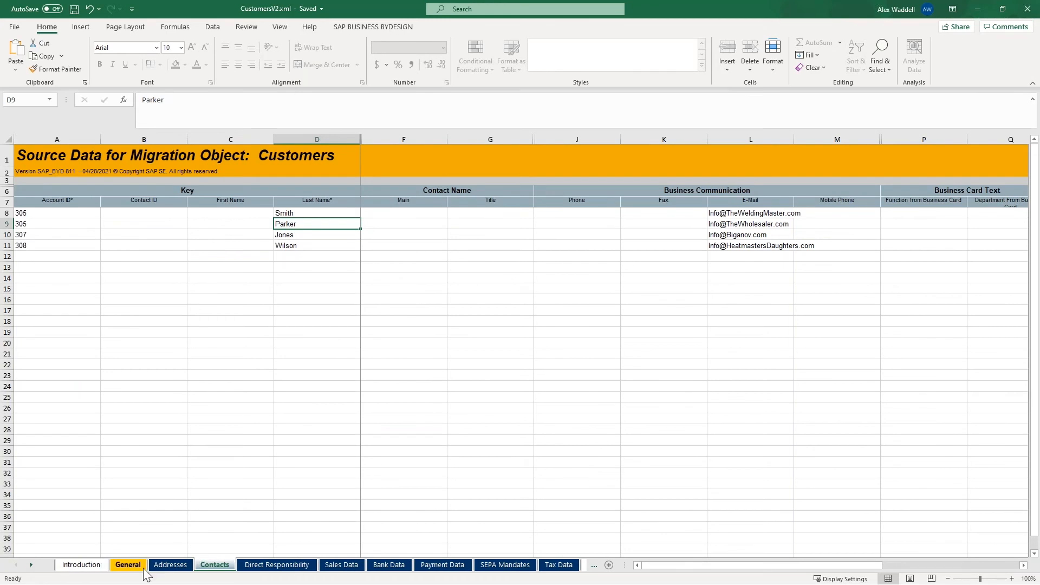
pyautogui.click(143, 567)
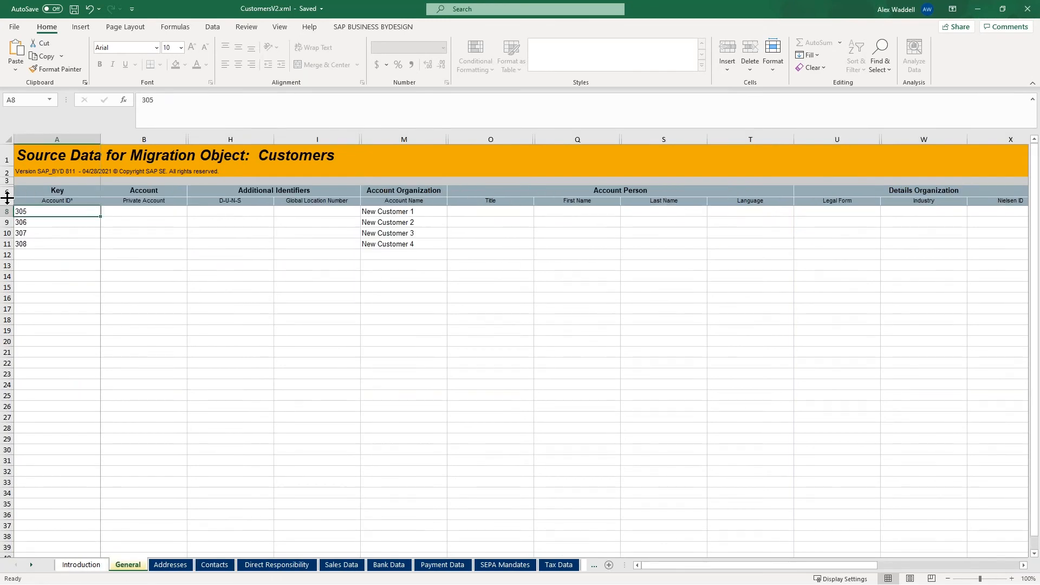
pyautogui.moveTo(7, 205); pyautogui.dragTo(7, 360)
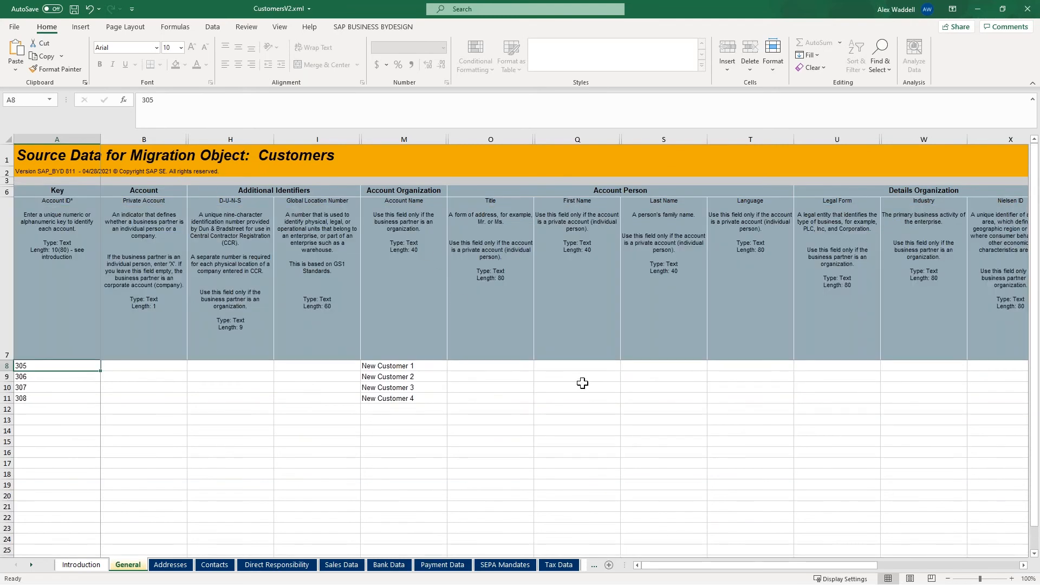
# Check the descriptions of the Account Name, Global Location Number and Account ID fields in the General sheet's header row.
pyautogui.click(422, 248)
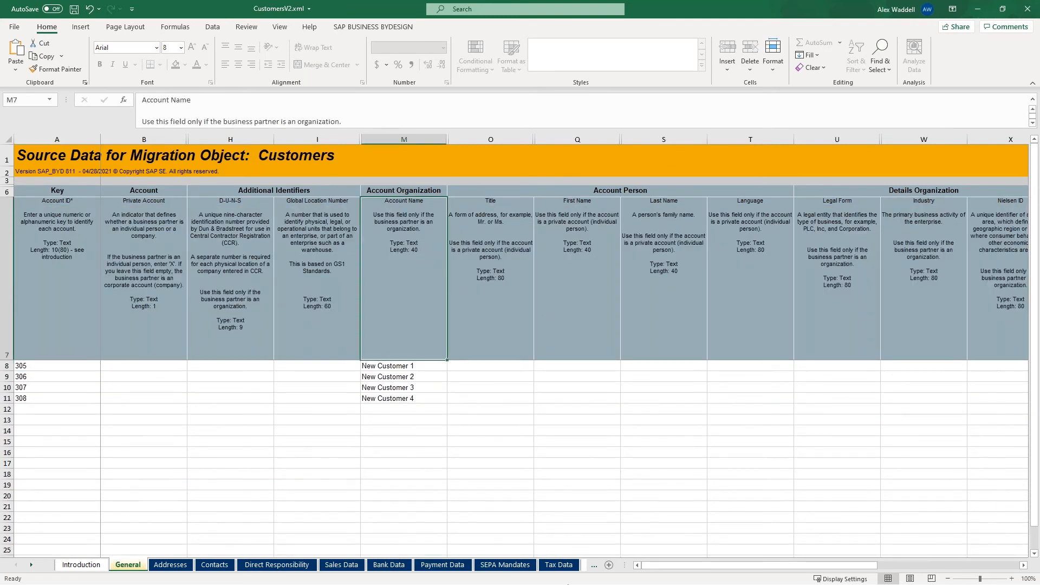
pyautogui.click(302, 217)
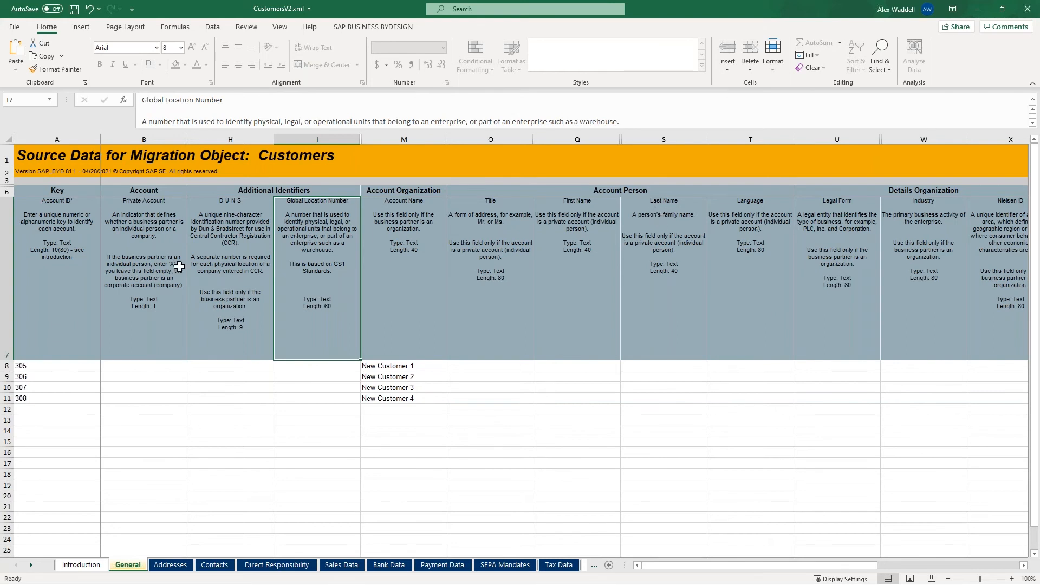
pyautogui.click(85, 207)
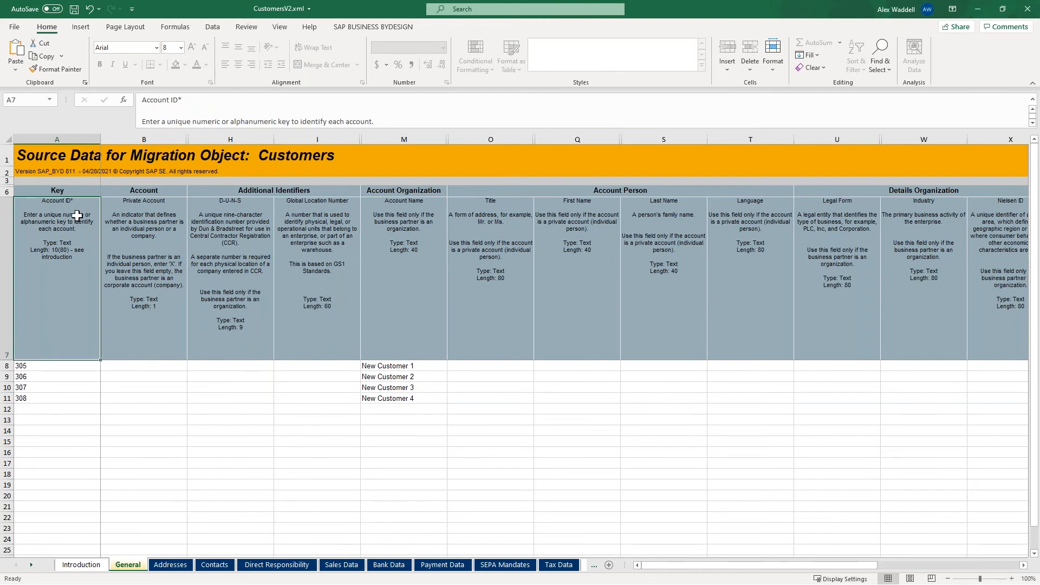
pyautogui.click(204, 103)
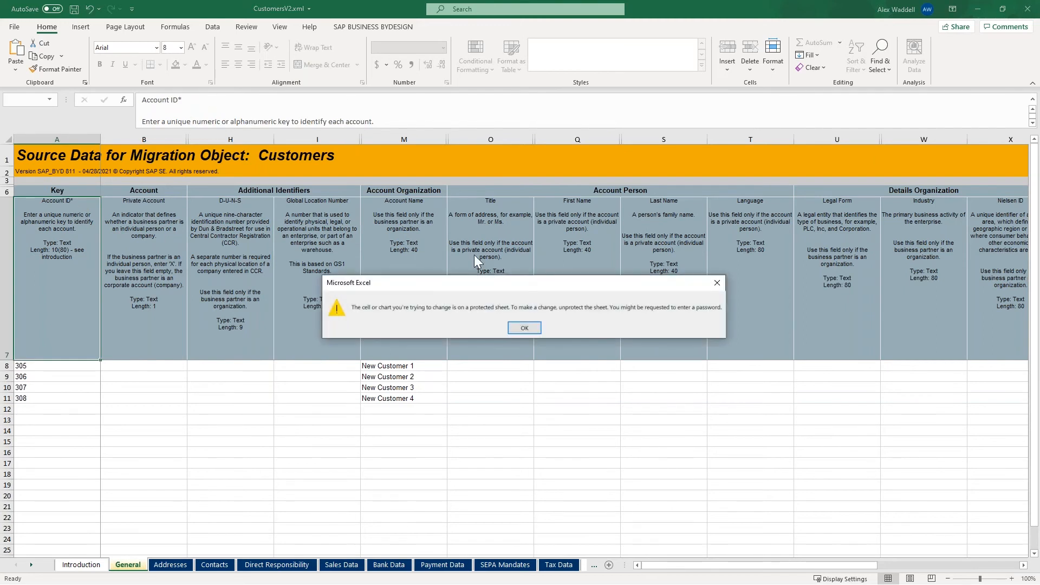
pyautogui.click(524, 332)
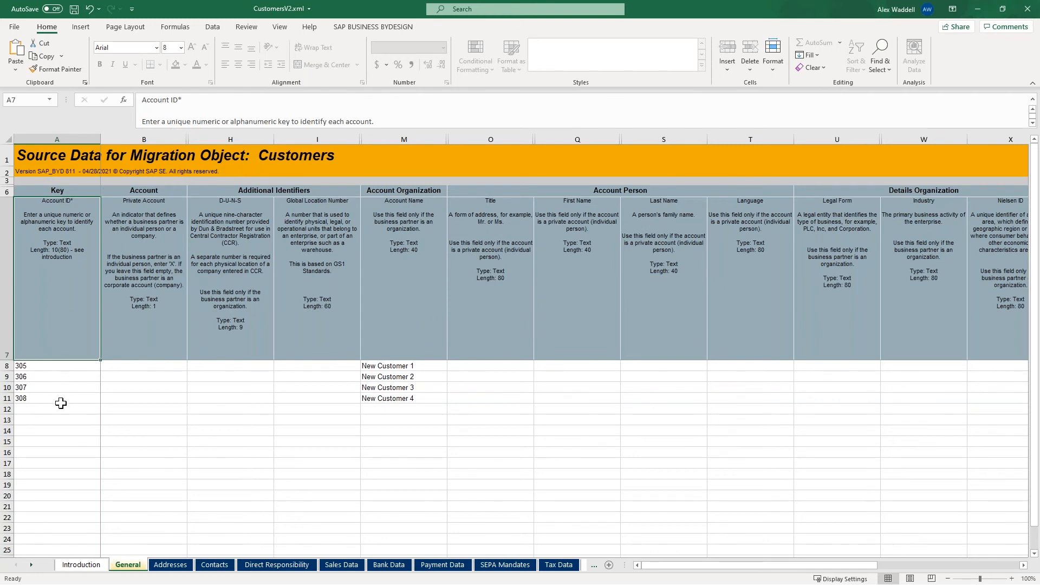
# Enlarge header row 7 on the Addresses sheet to reveal the field descriptions, and compare account 307's address row with its General record.
pyautogui.click(167, 566)
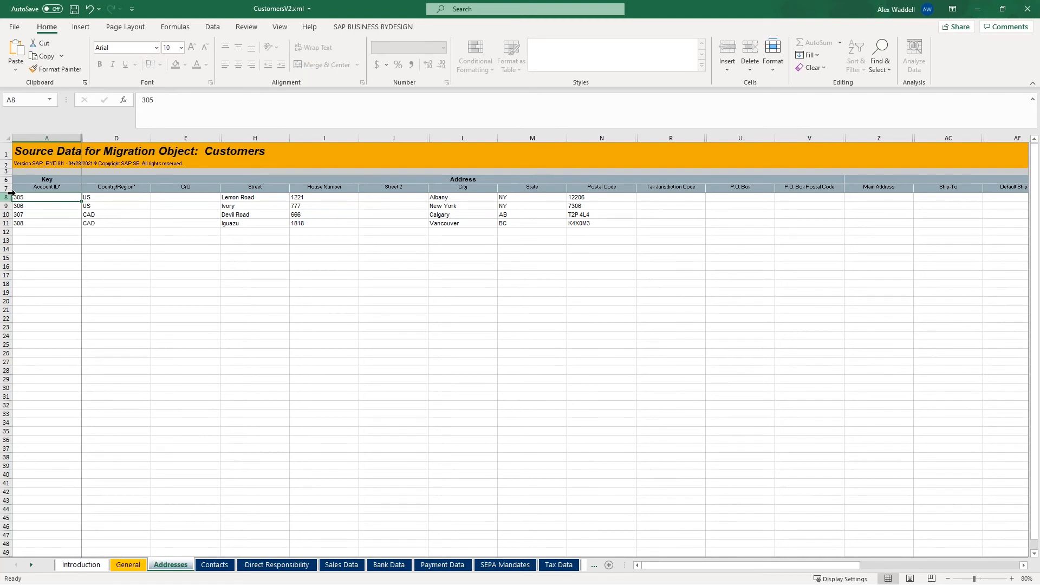
pyautogui.moveTo(5, 192); pyautogui.dragTo(5, 290)
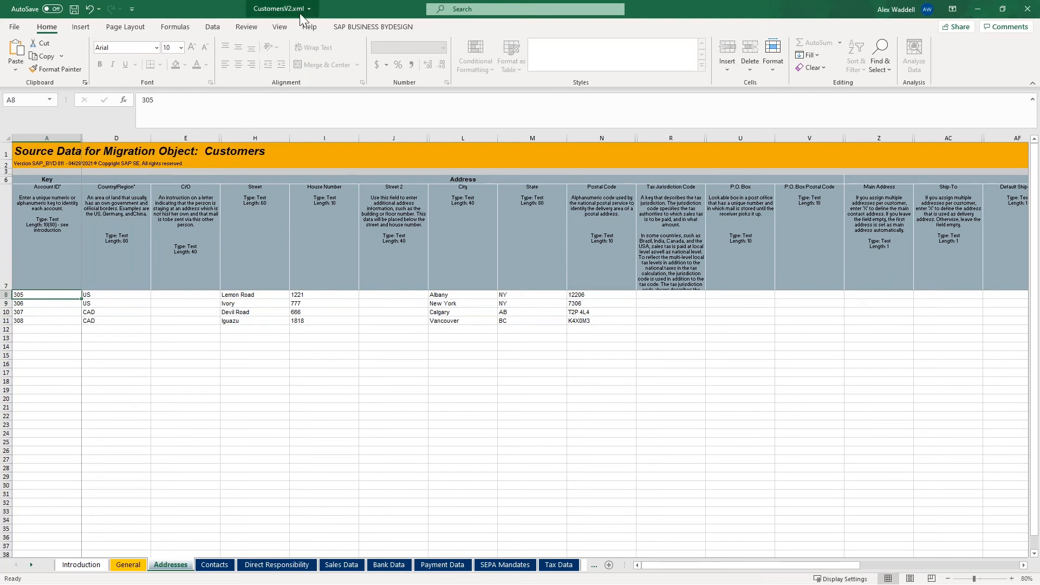
pyautogui.click(53, 313)
pyautogui.rightClick(11, 312)
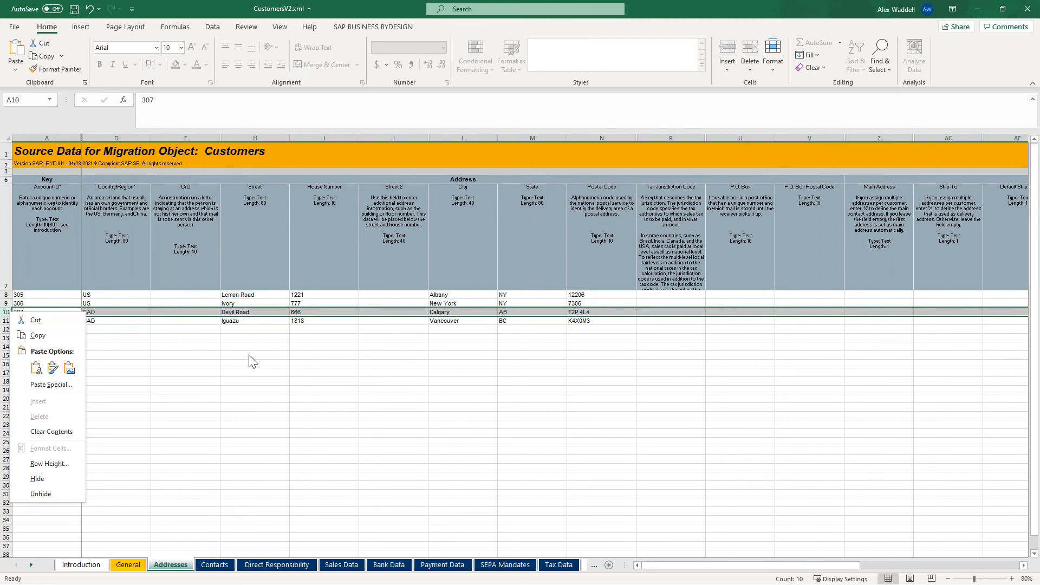
pyautogui.press('Escape')
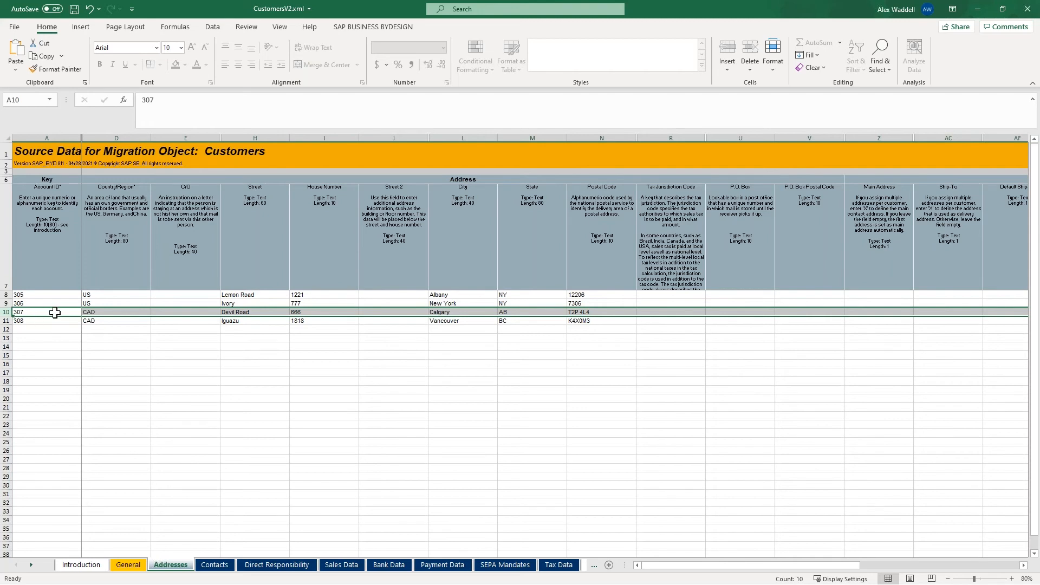
pyautogui.moveTo(45, 314); pyautogui.dragTo(601, 314)
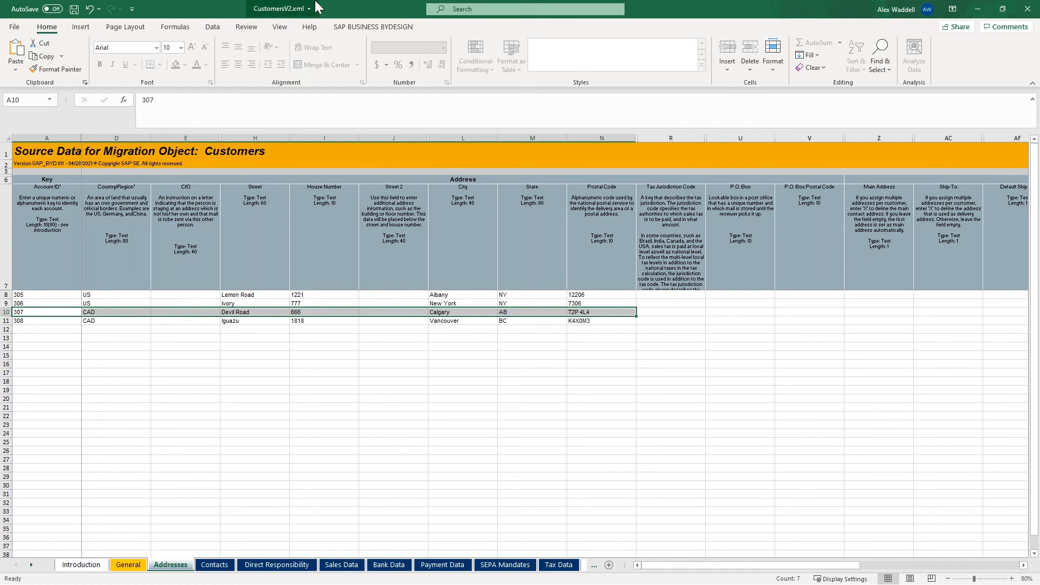
pyautogui.click(129, 567)
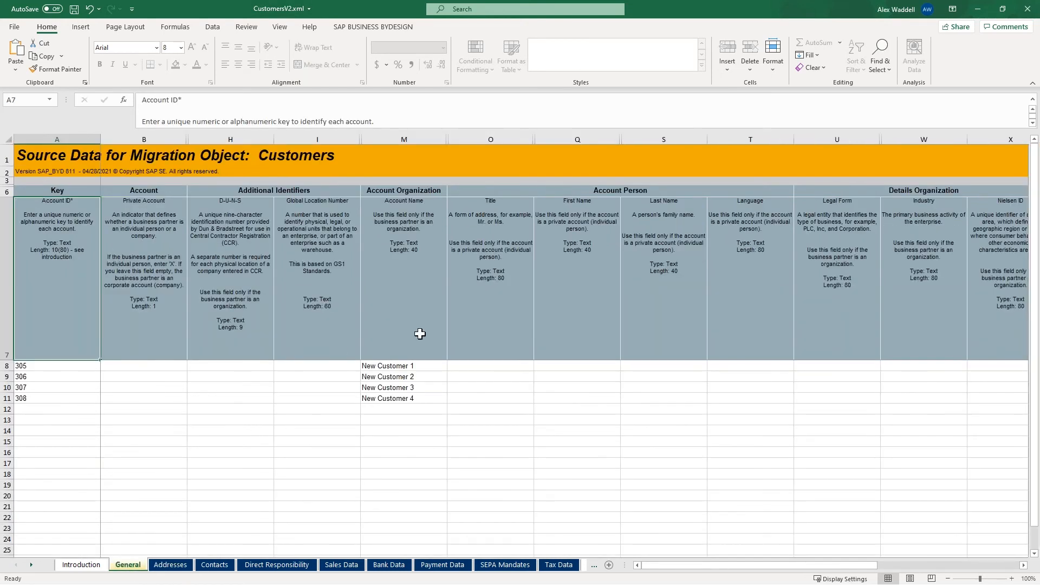
pyautogui.click(46, 387)
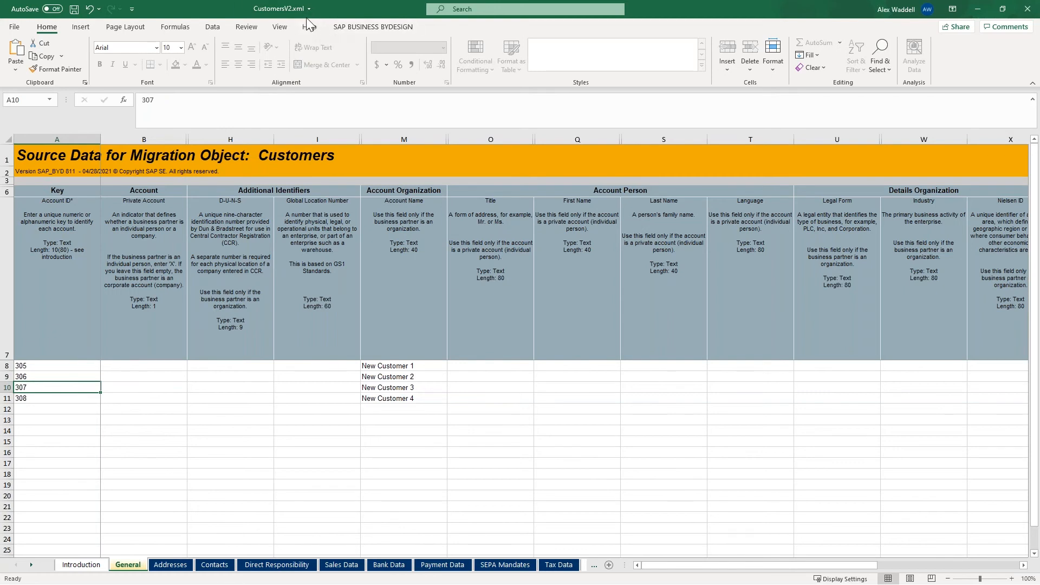
# Check the available file types for saving CustomersV2, and return to the General sheet without saving.
pyautogui.click(15, 26)
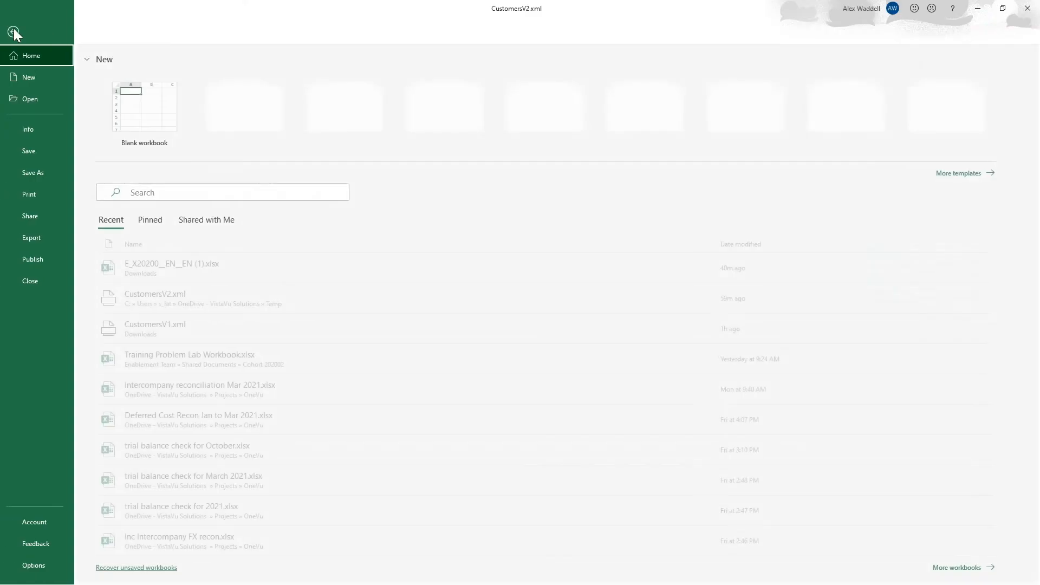
pyautogui.click(49, 174)
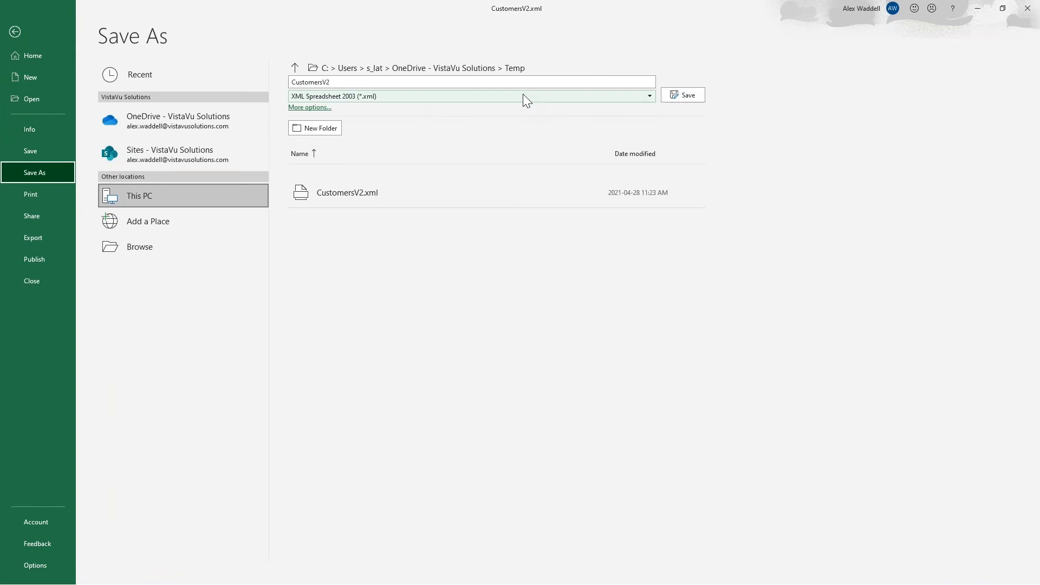
pyautogui.click(643, 98)
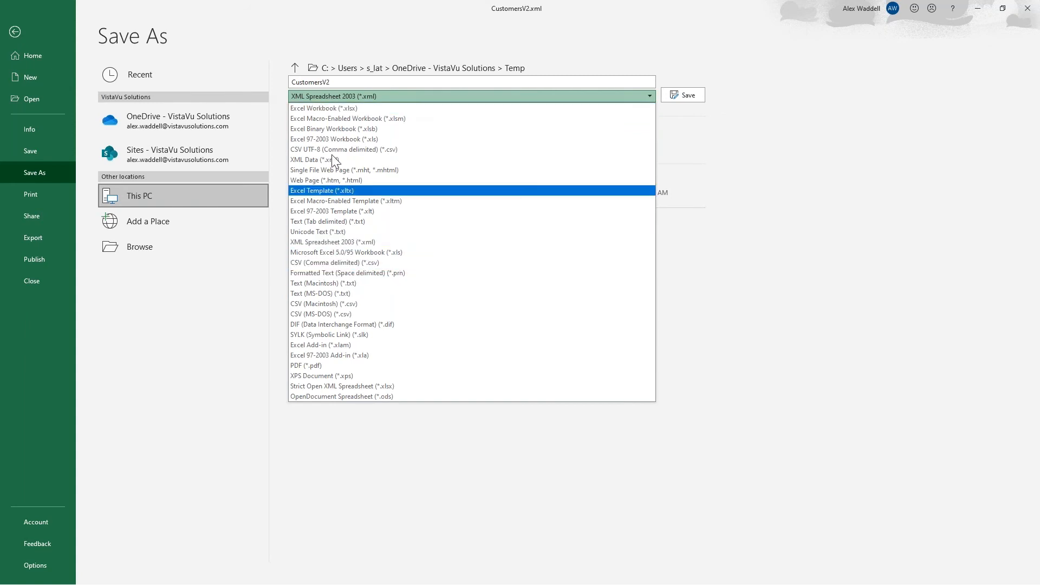
pyautogui.click(339, 47)
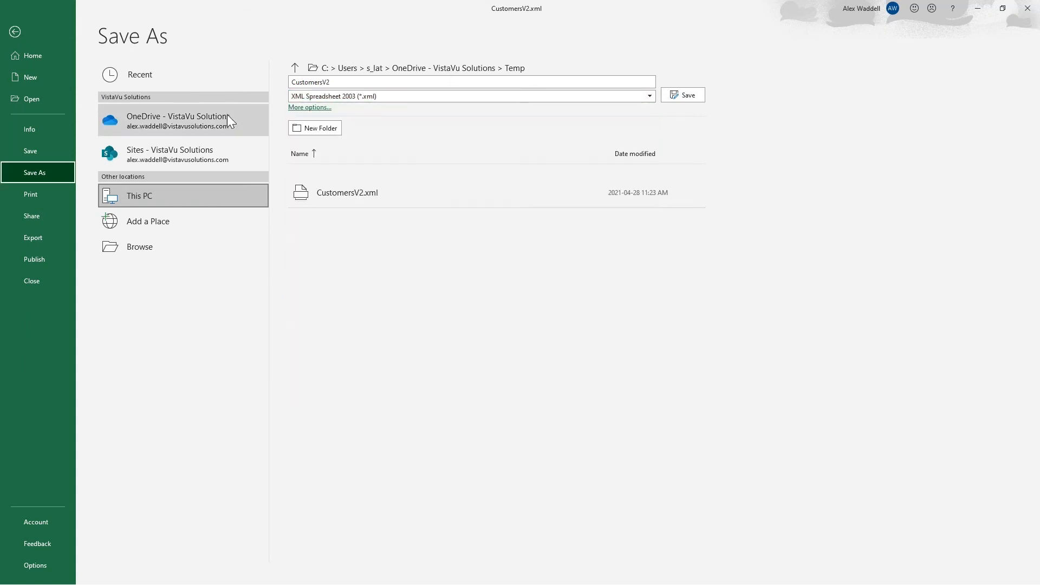
pyautogui.click(10, 28)
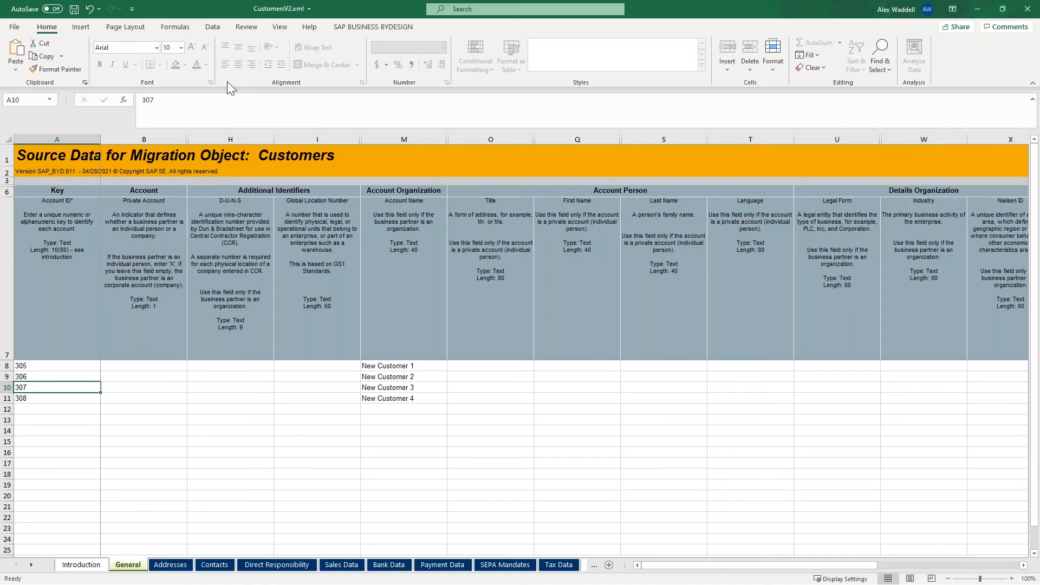
pyautogui.click(425, 378)
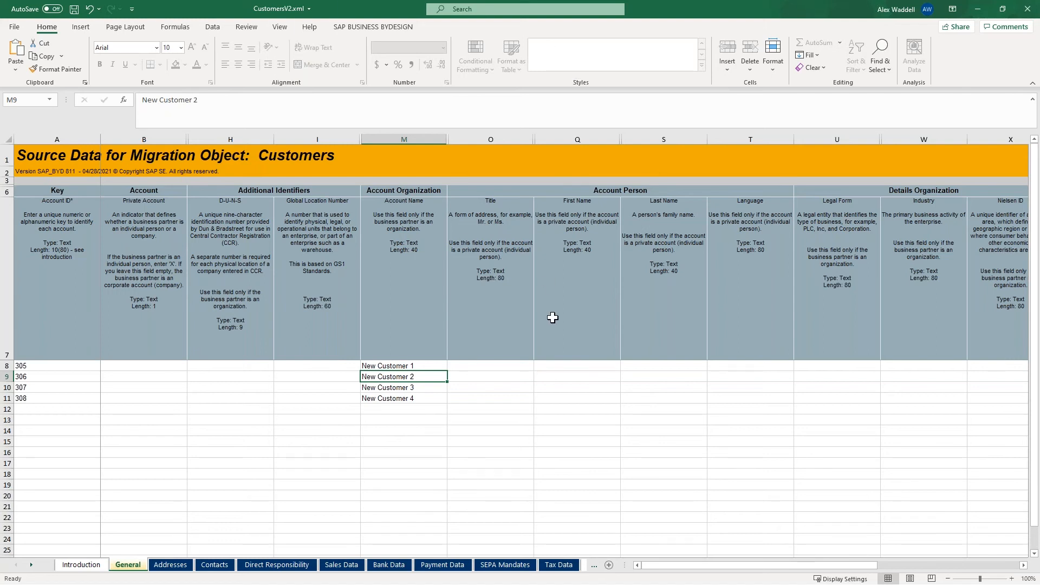
pyautogui.click(315, 398)
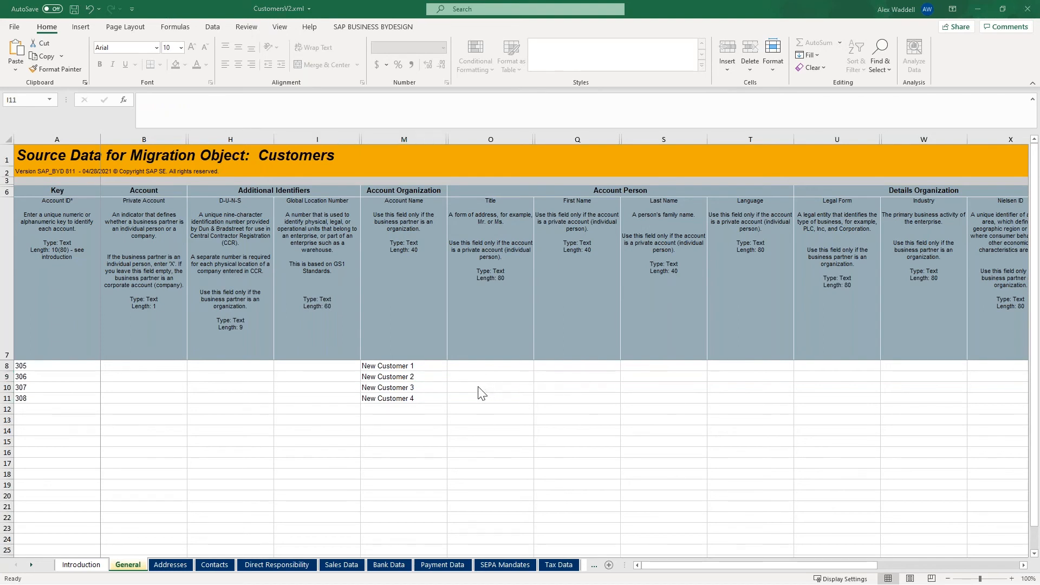
# Switch to SAP Business ByDesign in Chrome and close the New Corporate Account form and the Prepare for Data Migration activity.
pyautogui.hotkey('alt', 'Tab')
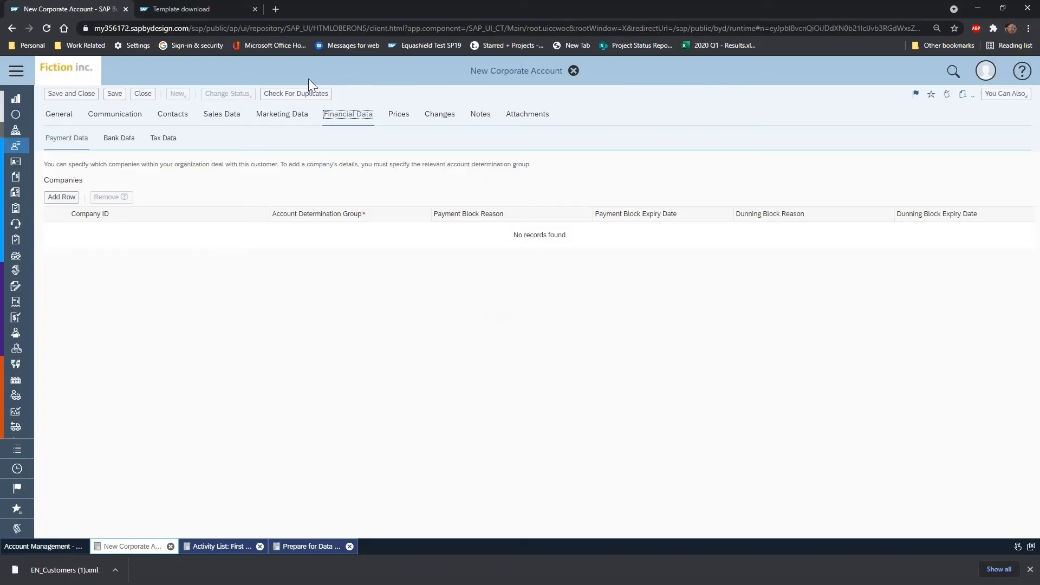
pyautogui.click(574, 72)
pyautogui.click(539, 325)
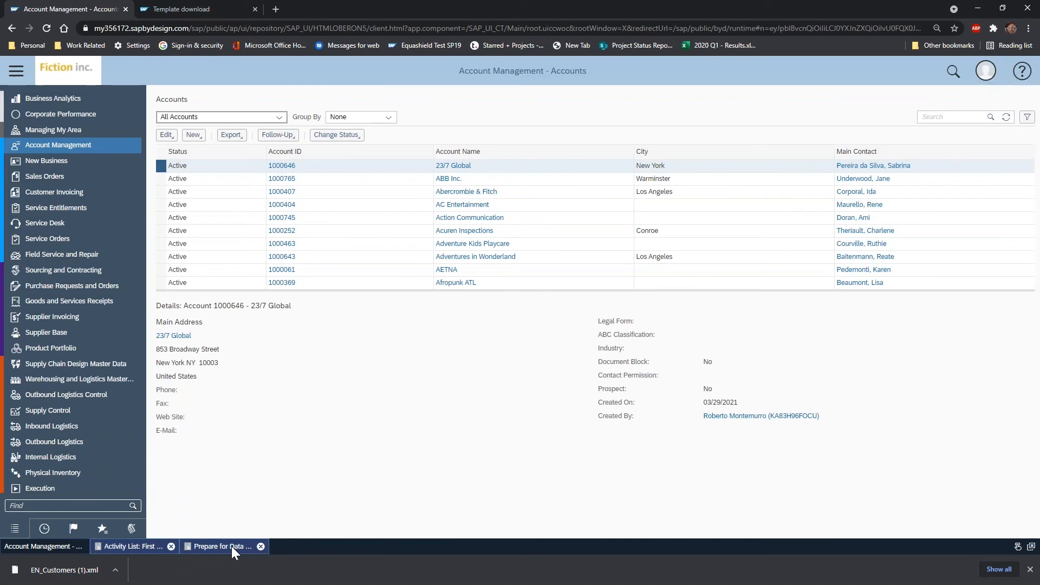
pyautogui.click(222, 546)
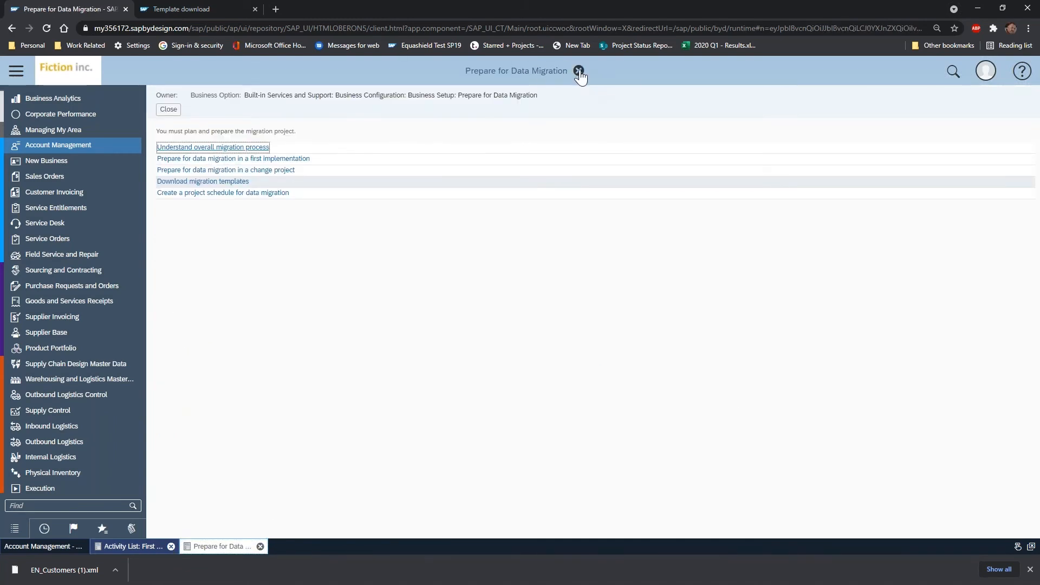
pyautogui.click(579, 71)
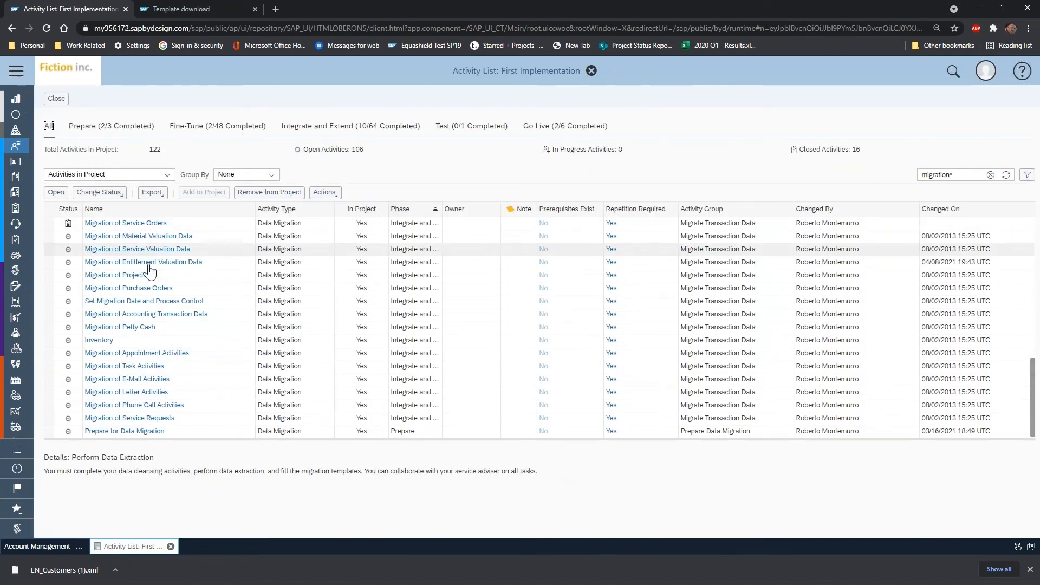
# Open the customer migration tool from the Migration of Customers activity, and check the Addresses and General details of CustomersV1.xml.
pyautogui.scroll(3, 136, 352)
pyautogui.scroll(4, 165, 360)
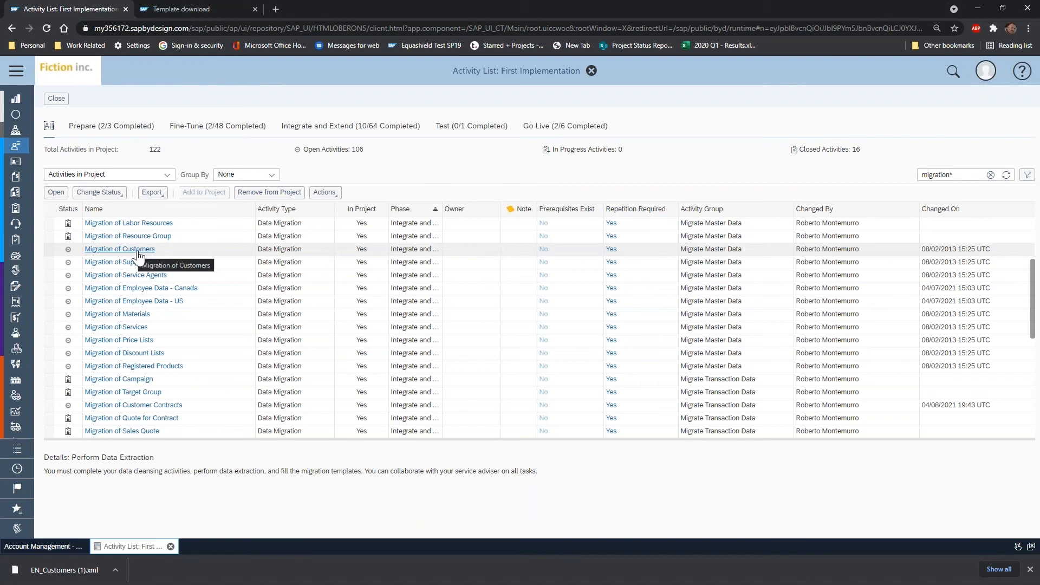
pyautogui.click(121, 250)
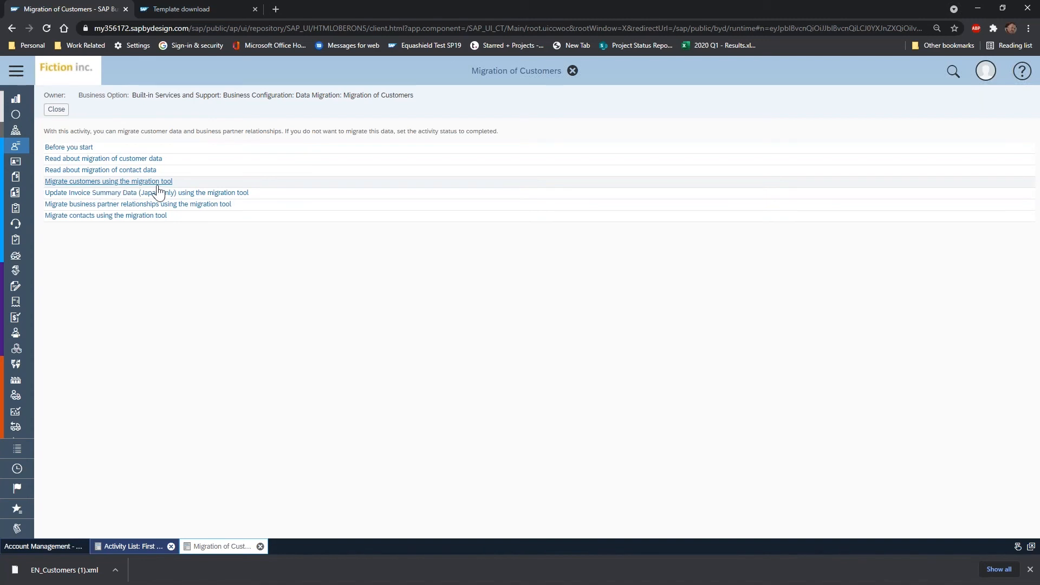
pyautogui.click(104, 183)
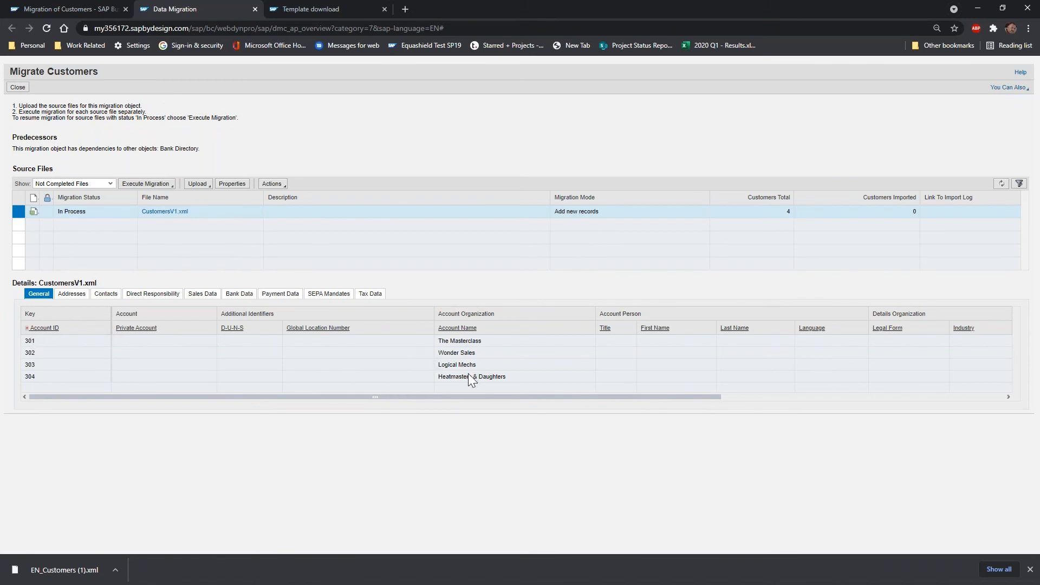
pyautogui.click(69, 295)
pyautogui.click(44, 296)
# Upload CustomersV2.xml as data from a migration template, with the description "Q&A Cafe Upload testing".
pyautogui.click(198, 185)
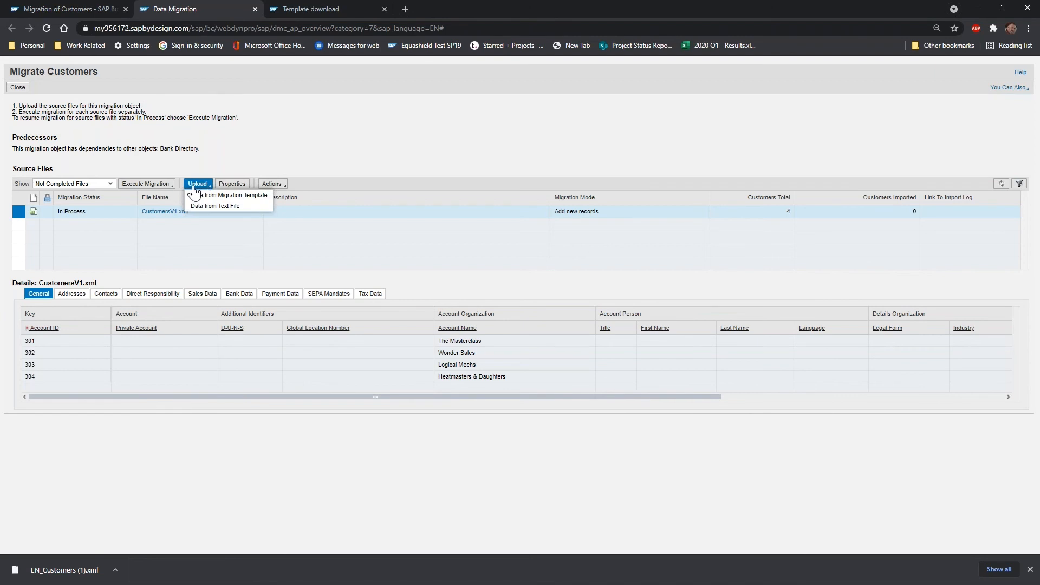
pyautogui.click(260, 196)
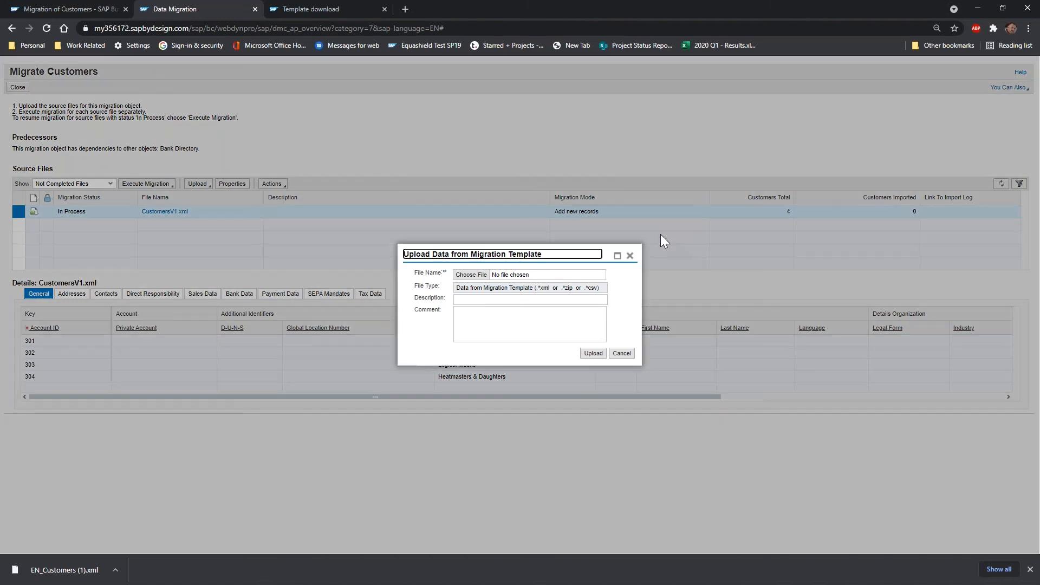
pyautogui.click(472, 276)
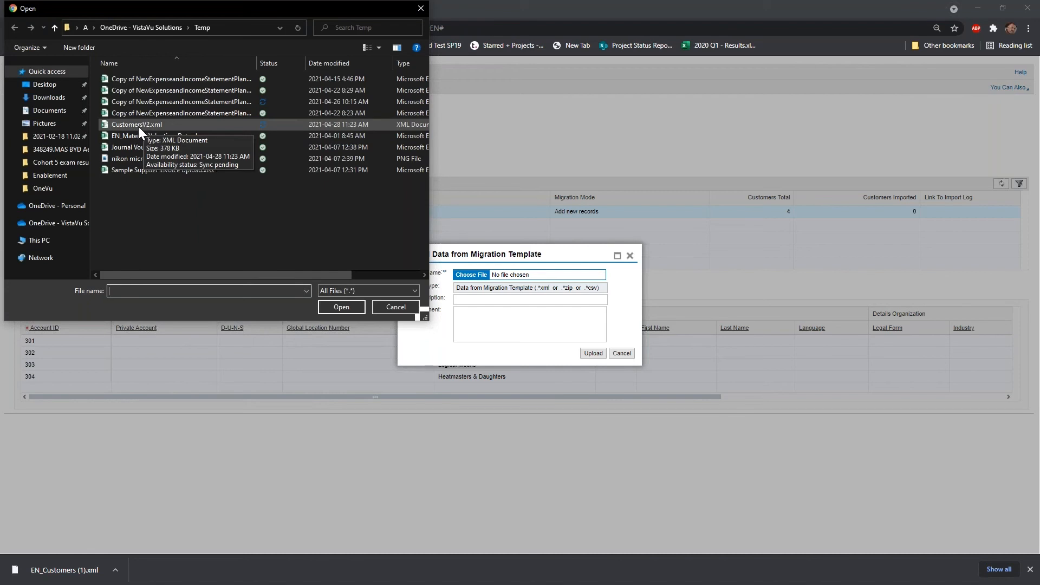
pyautogui.click(138, 126)
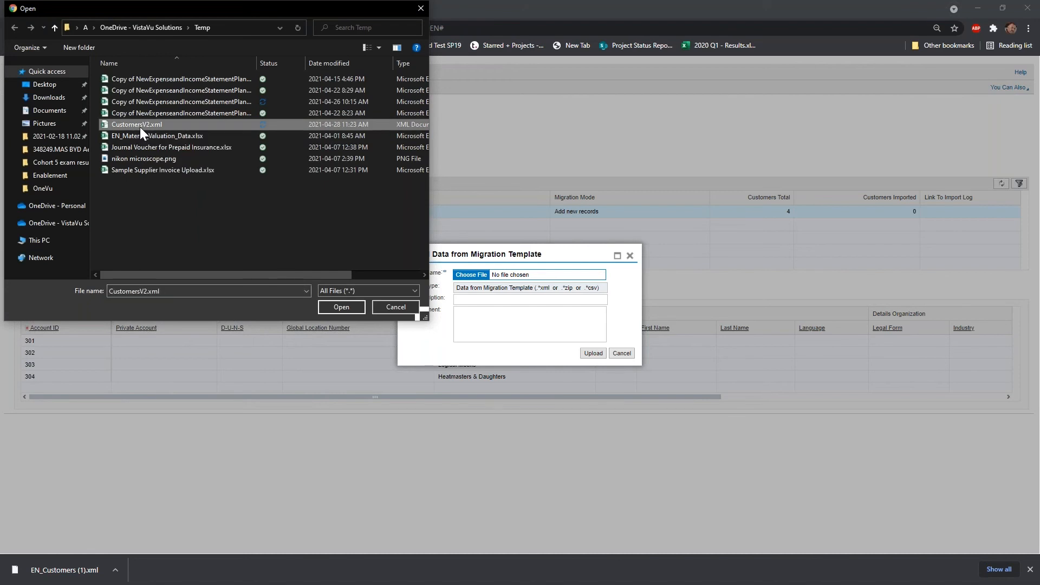
pyautogui.click(340, 307)
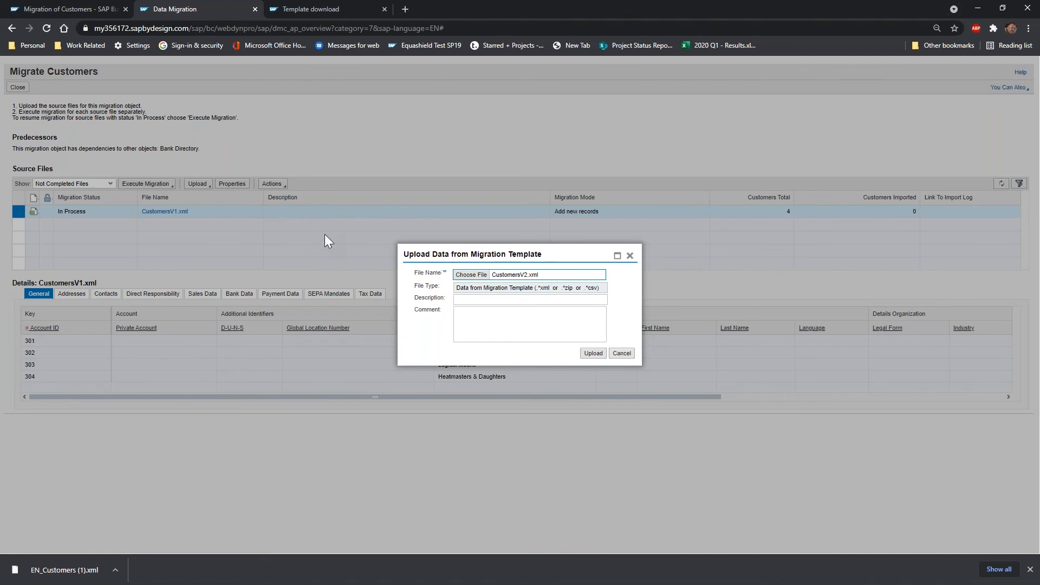
pyautogui.click(458, 299)
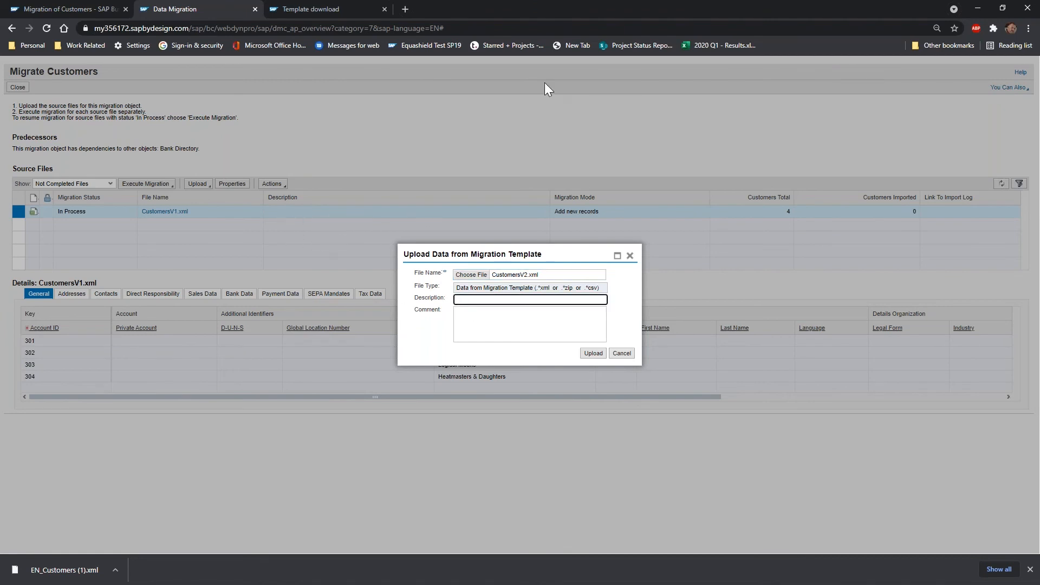
pyautogui.write('Q&A Cafe Upload testing')
pyautogui.click(596, 357)
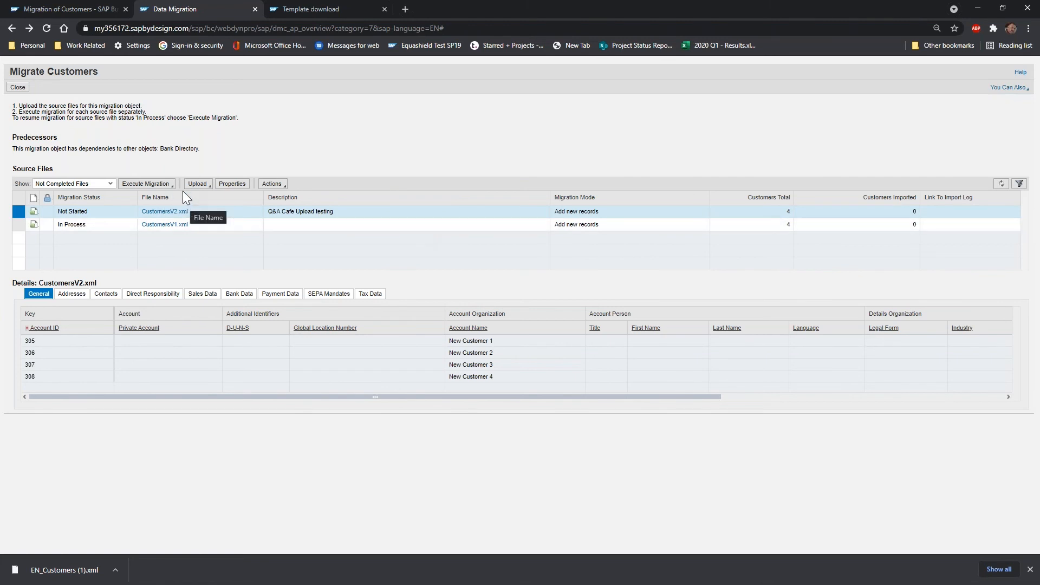
pyautogui.click(162, 184)
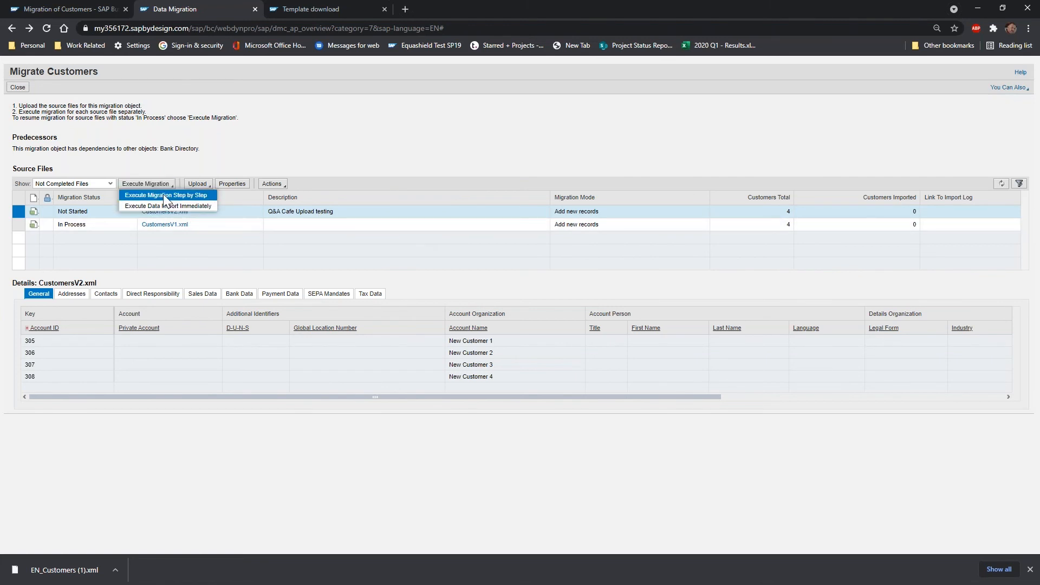
pyautogui.click(213, 152)
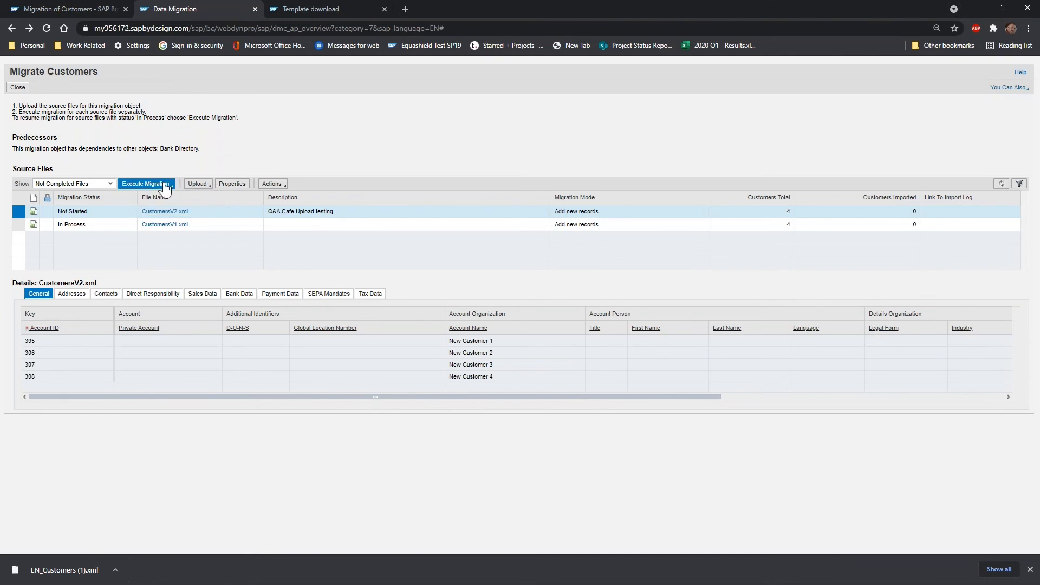
pyautogui.click(271, 184)
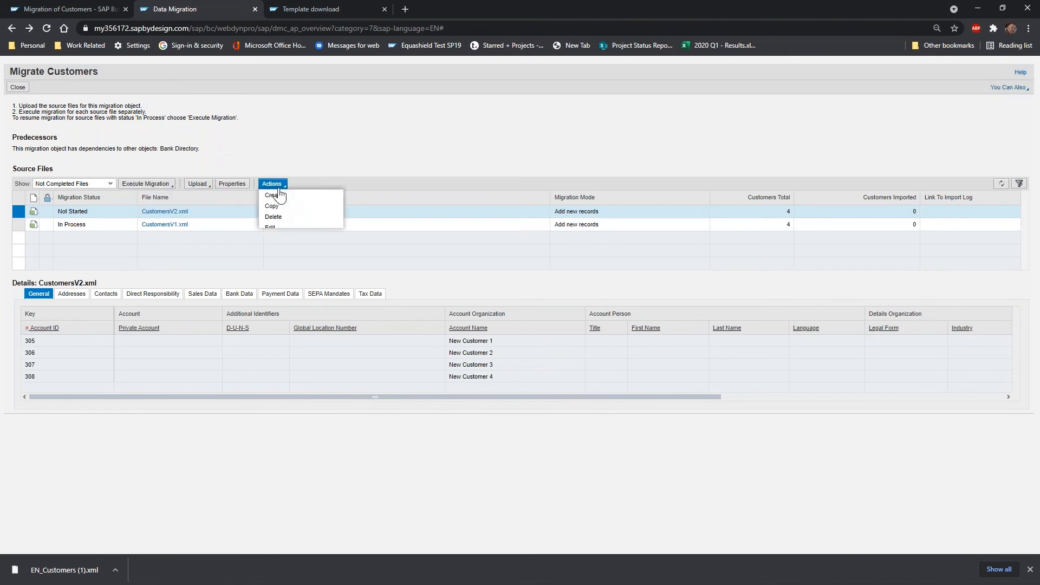
pyautogui.click(330, 153)
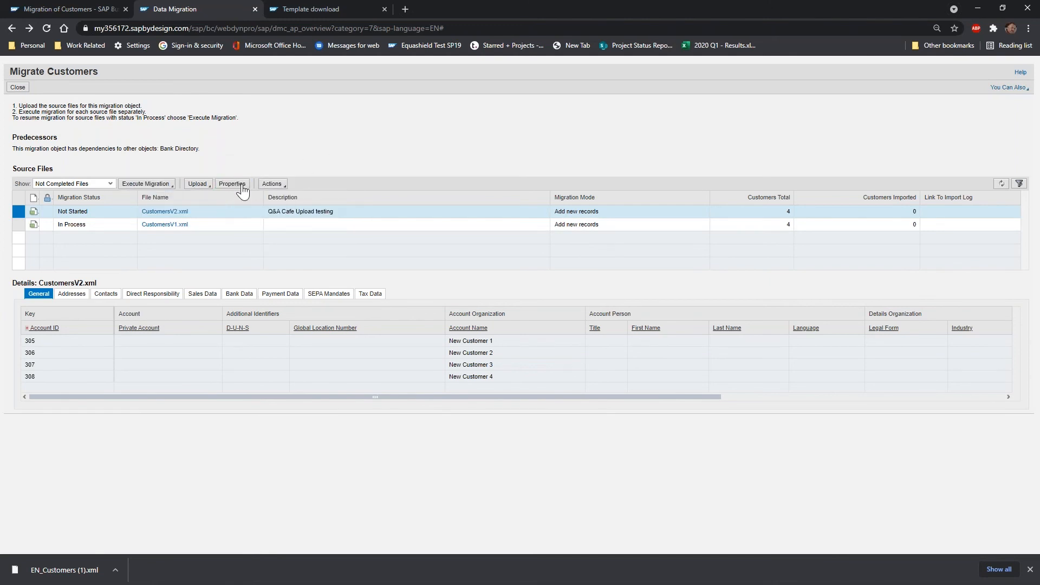
# Check the properties of CustomersV2.xml and its available migration modes, and leave them without saving.
pyautogui.click(233, 184)
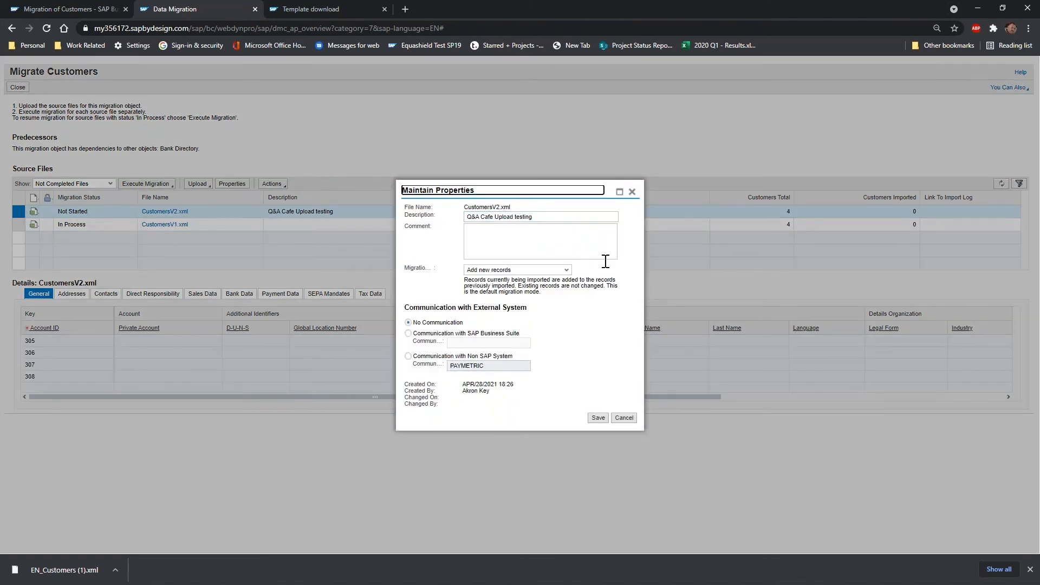
pyautogui.click(566, 271)
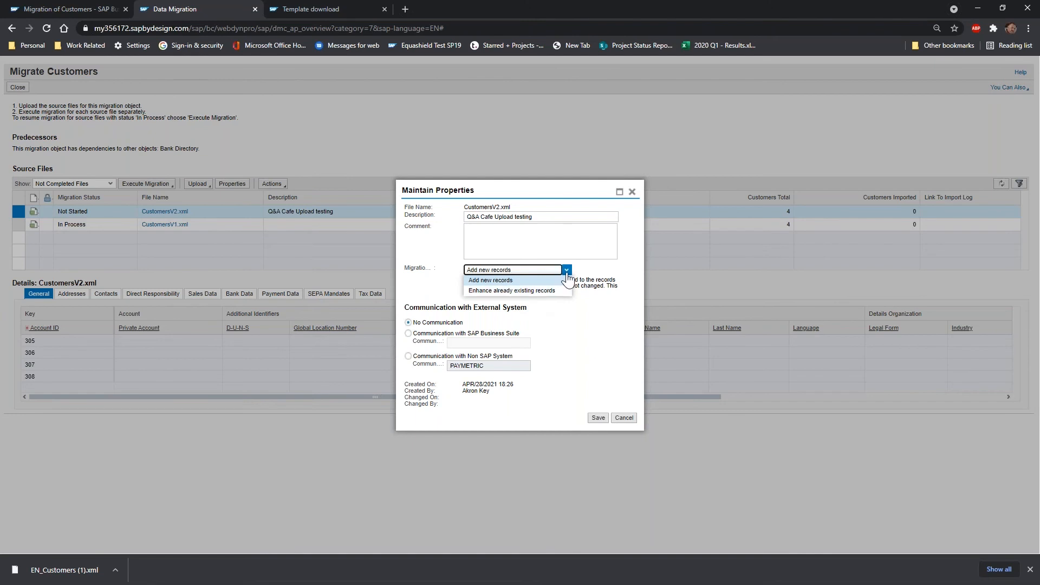
pyautogui.click(531, 190)
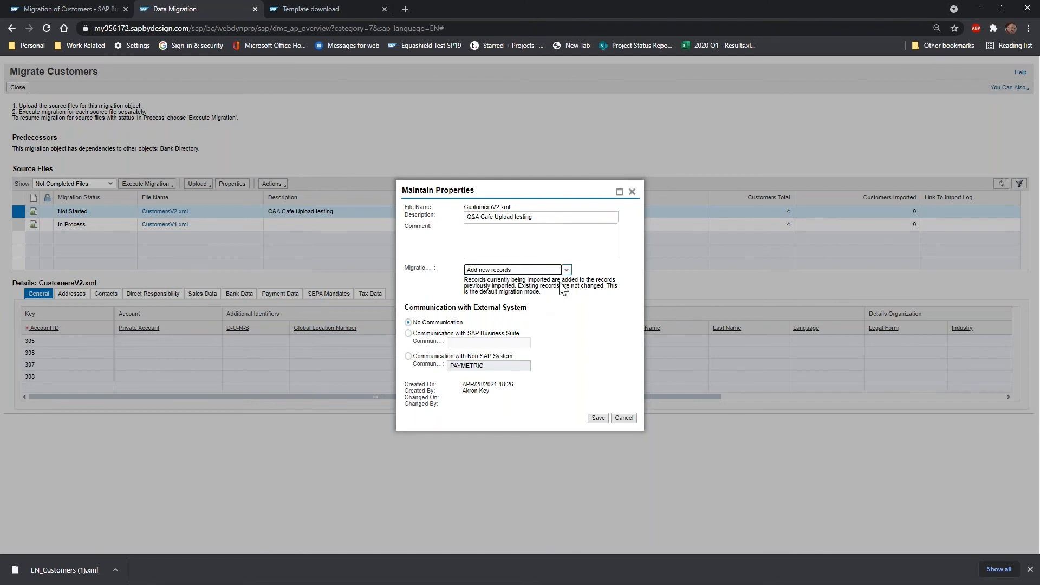
pyautogui.click(625, 418)
# Execute the migration of CustomersV2.xml step by step, completing the file validation and advancing to Convert Values.
pyautogui.click(168, 185)
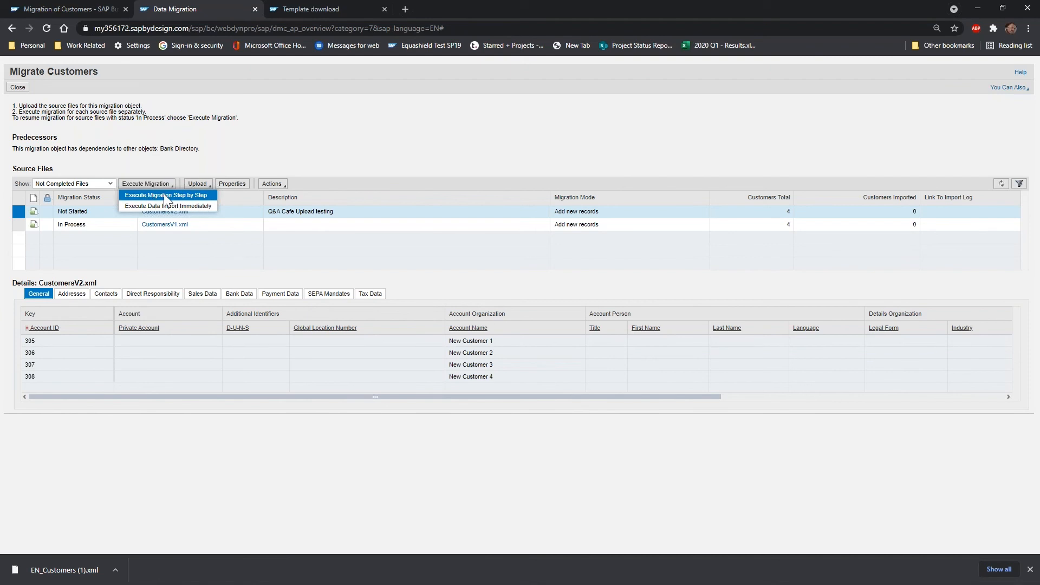
pyautogui.click(165, 196)
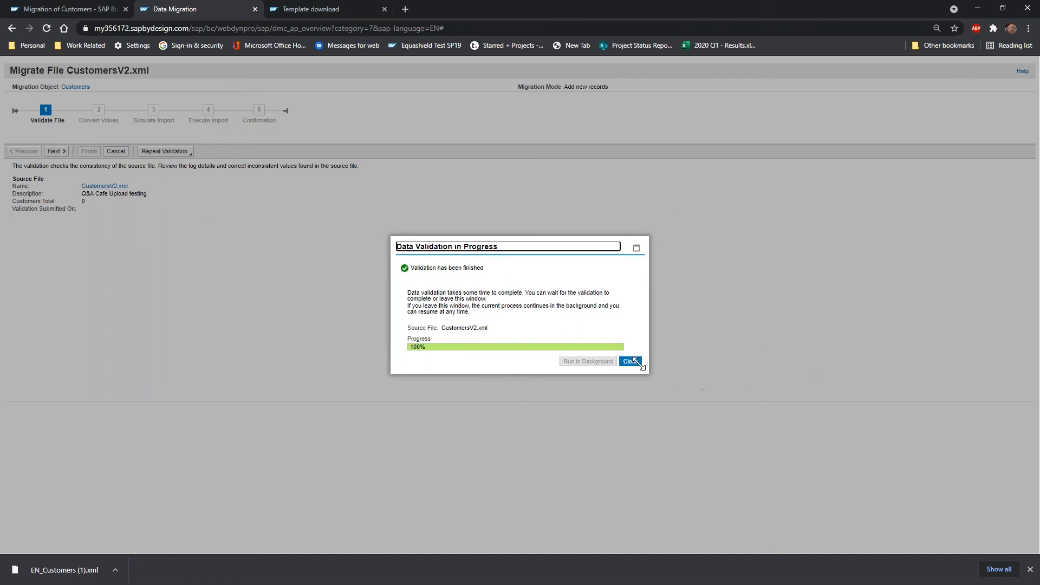
pyautogui.click(631, 362)
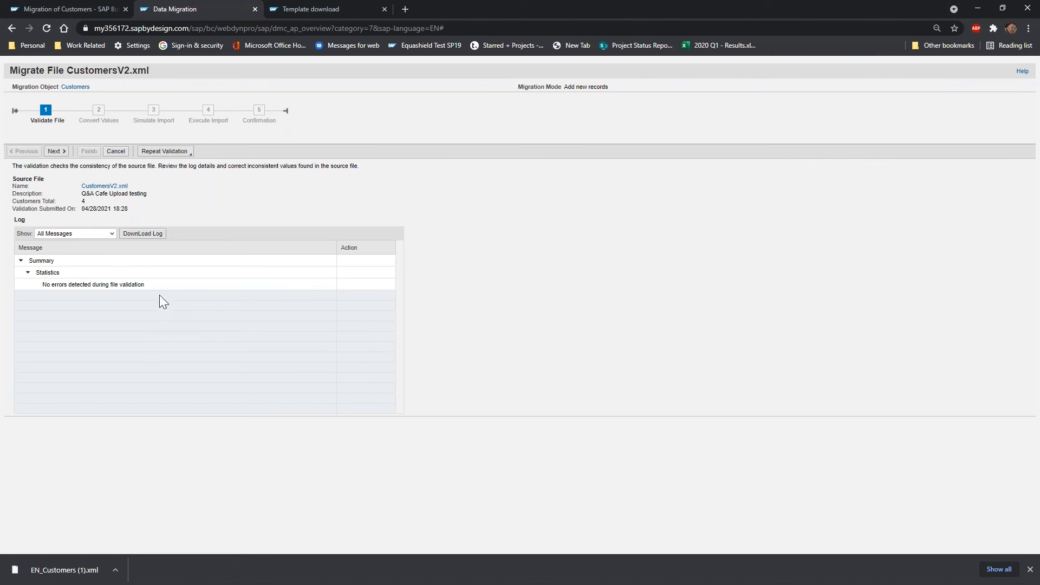
pyautogui.click(56, 154)
pyautogui.click(55, 153)
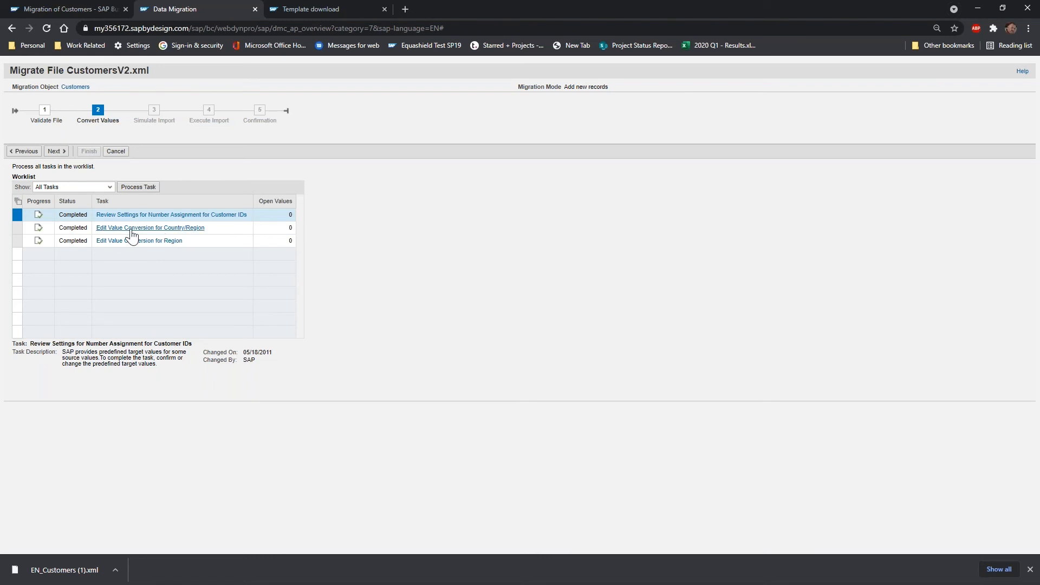
# Review the source and target values in the Country/Region value conversion, and return to the worklist.
pyautogui.click(185, 230)
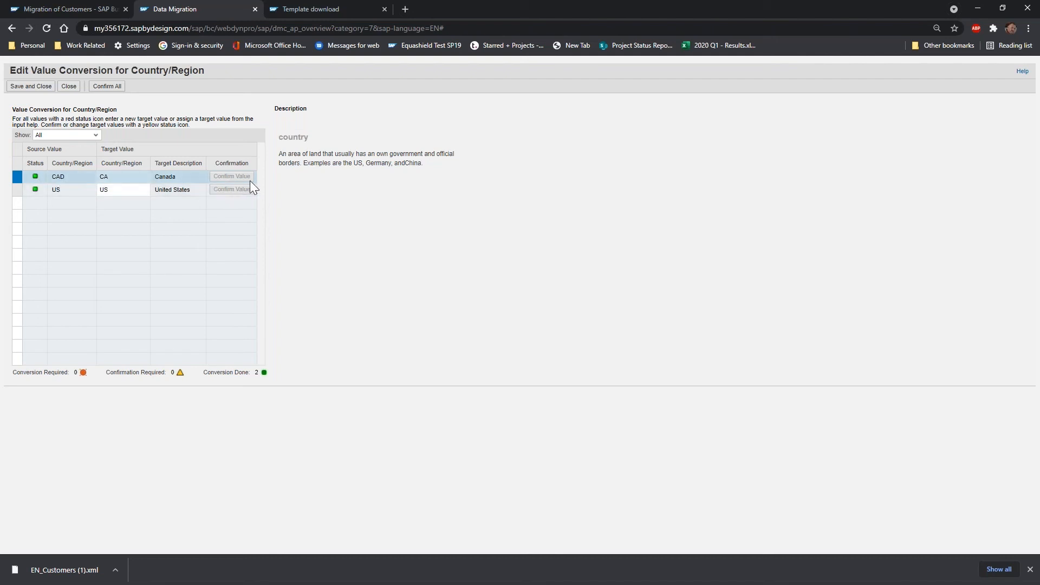
pyautogui.moveTo(132, 177)
pyautogui.click(69, 87)
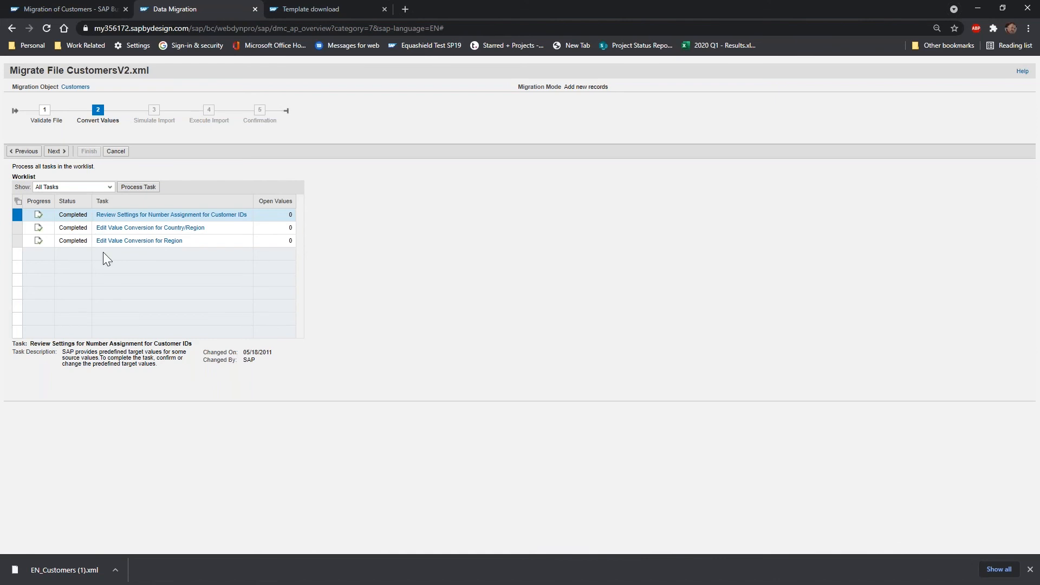
# Check the available field values in the number assignment settings for customer IDs, and close them unchanged.
pyautogui.click(151, 216)
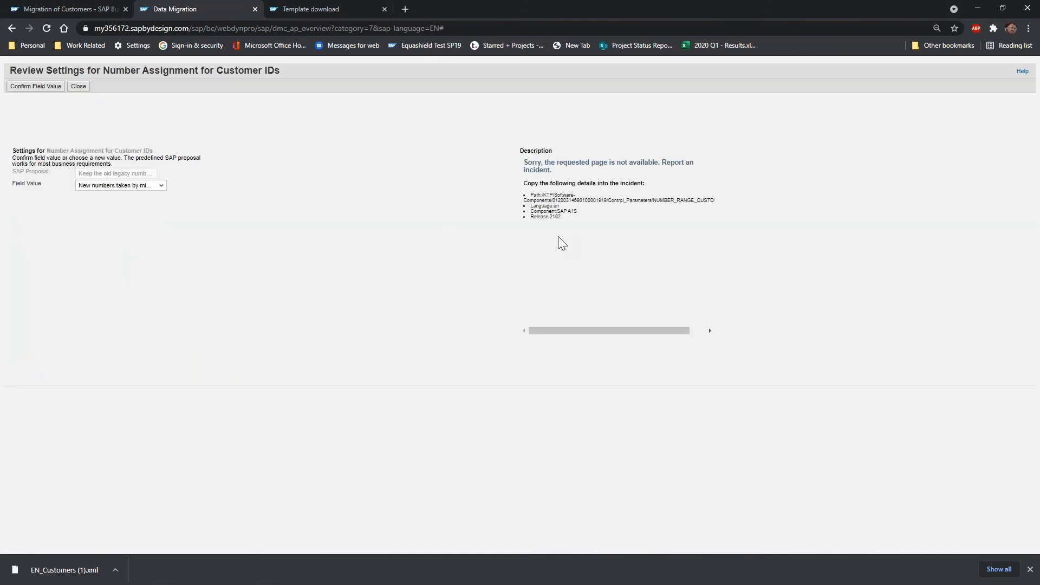
pyautogui.click(162, 185)
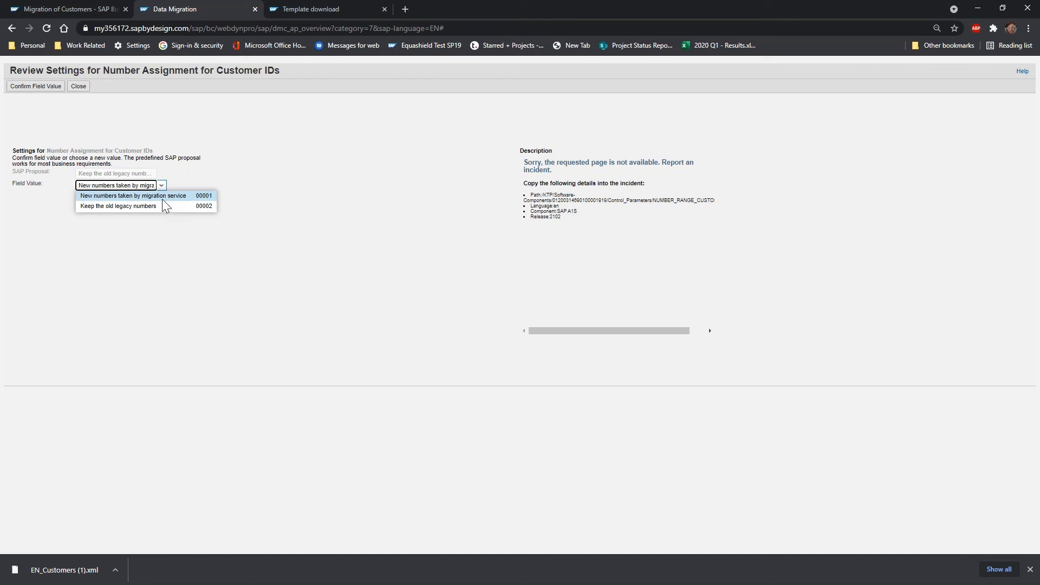
pyautogui.click(275, 155)
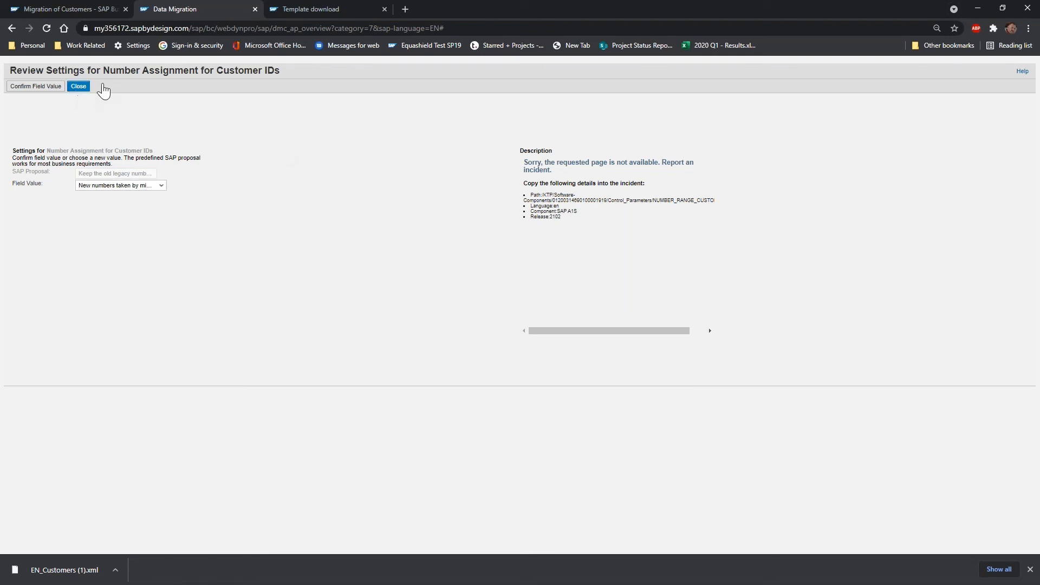
pyautogui.click(80, 87)
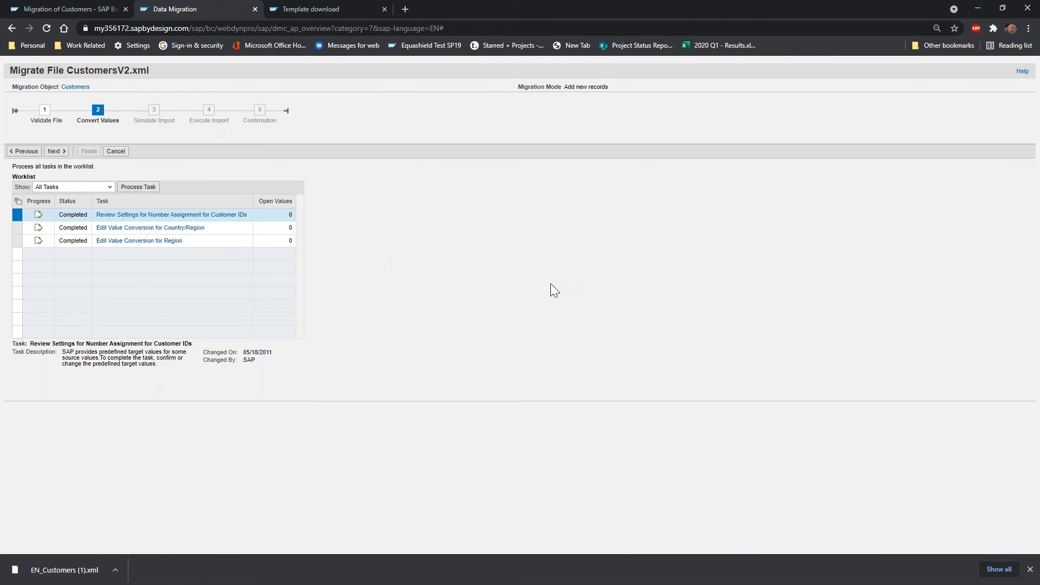
# Simulate the import of CustomersV2.xml and open the New York customer's source record from the simulation log.
pyautogui.click(55, 153)
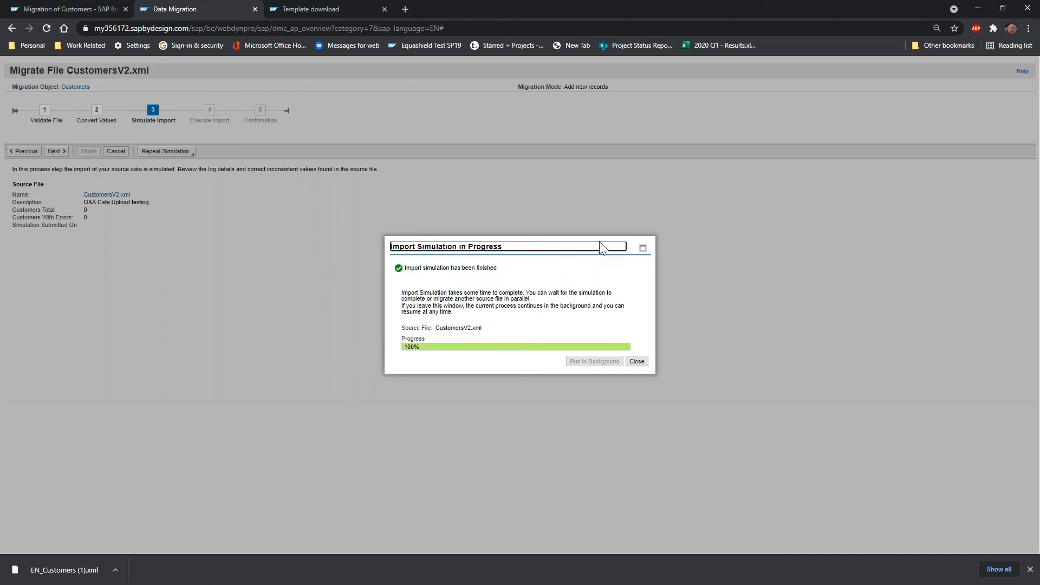
pyautogui.click(644, 364)
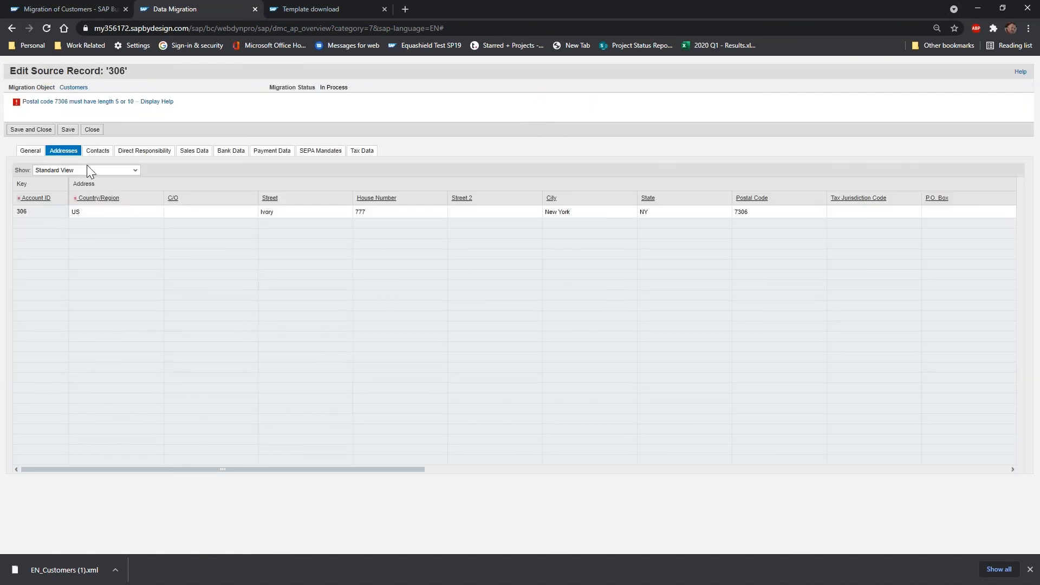
# Add the missing leading zero to the New York customer's postal code, and save and close the source record.
pyautogui.click(740, 217)
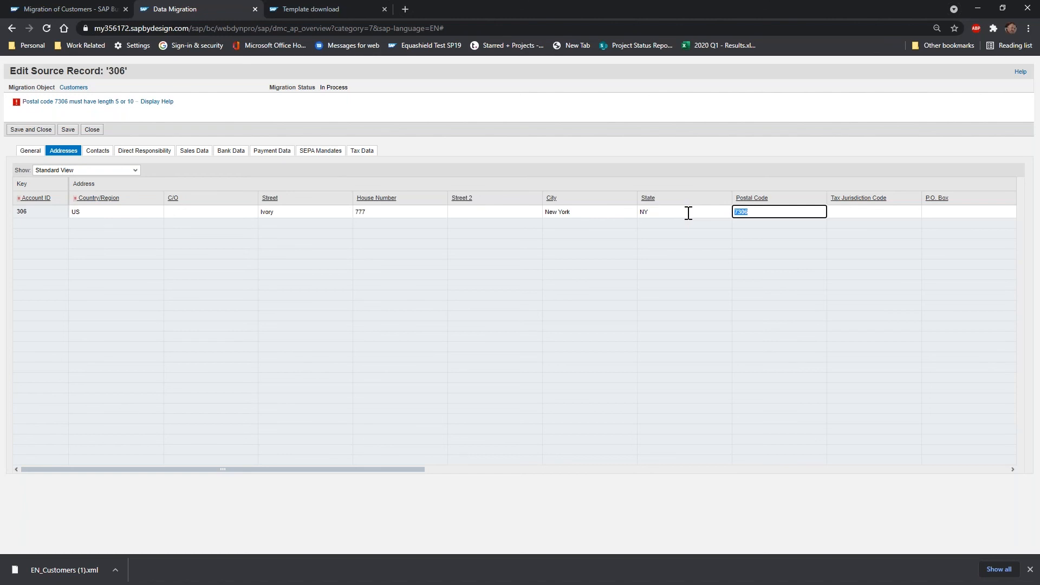
pyautogui.write('07306')
pyautogui.press('Tab')
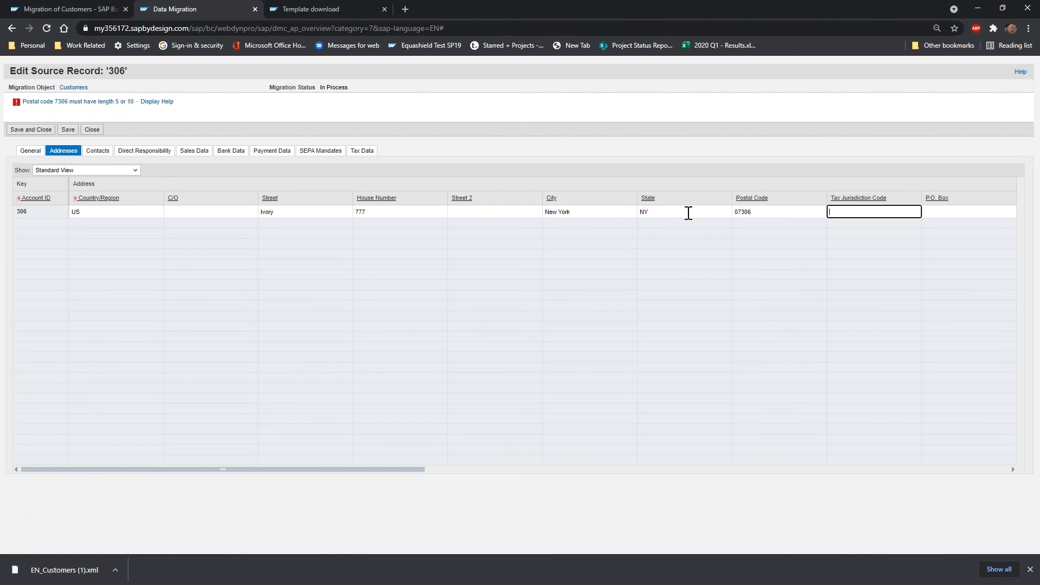
pyautogui.click(67, 129)
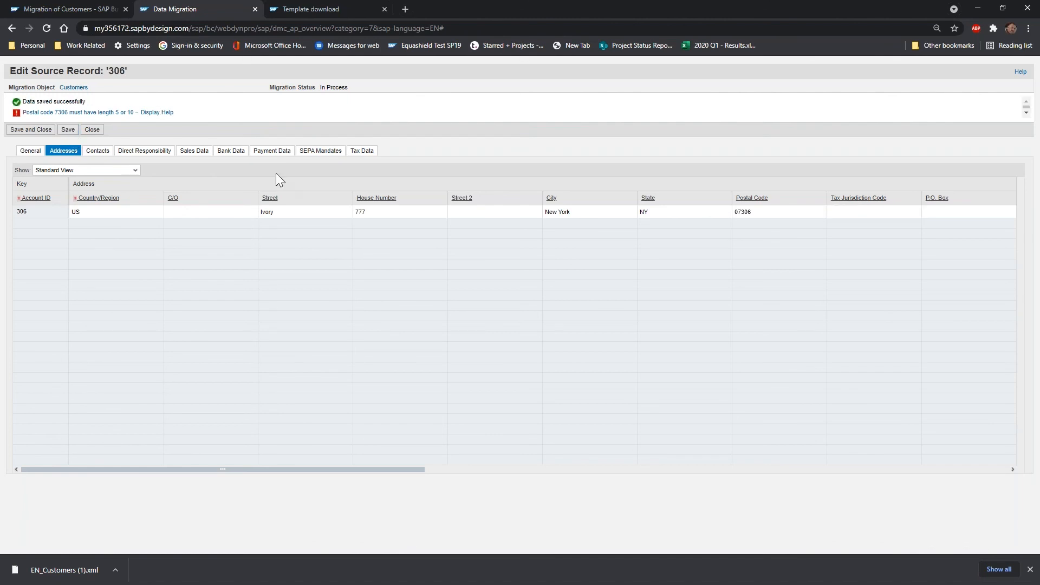
pyautogui.click(92, 130)
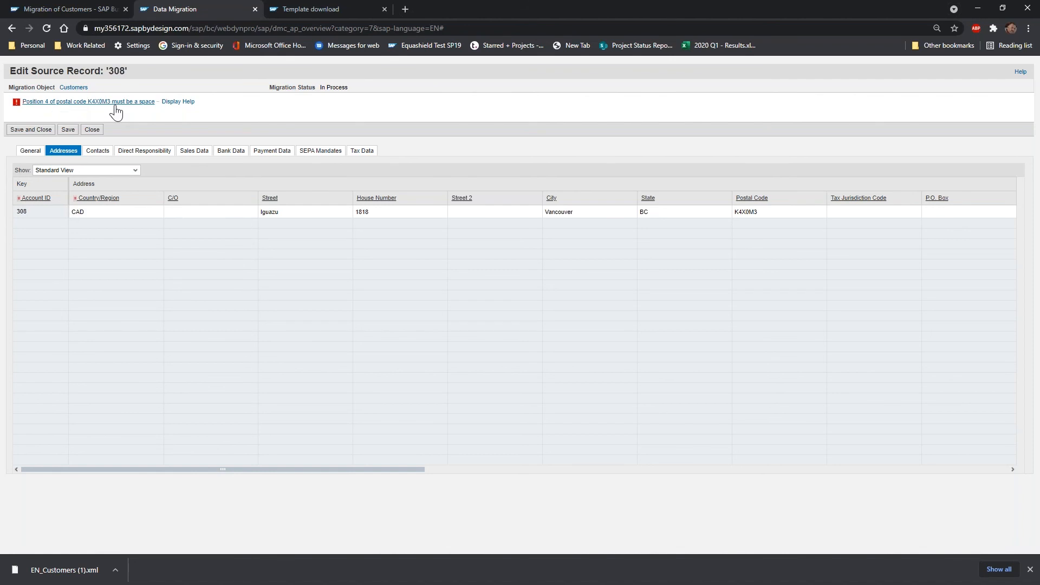
# Insert a space after the third character of the Vancouver customer's postal code, and save and close the source record.
pyautogui.click(747, 215)
pyautogui.click(746, 214)
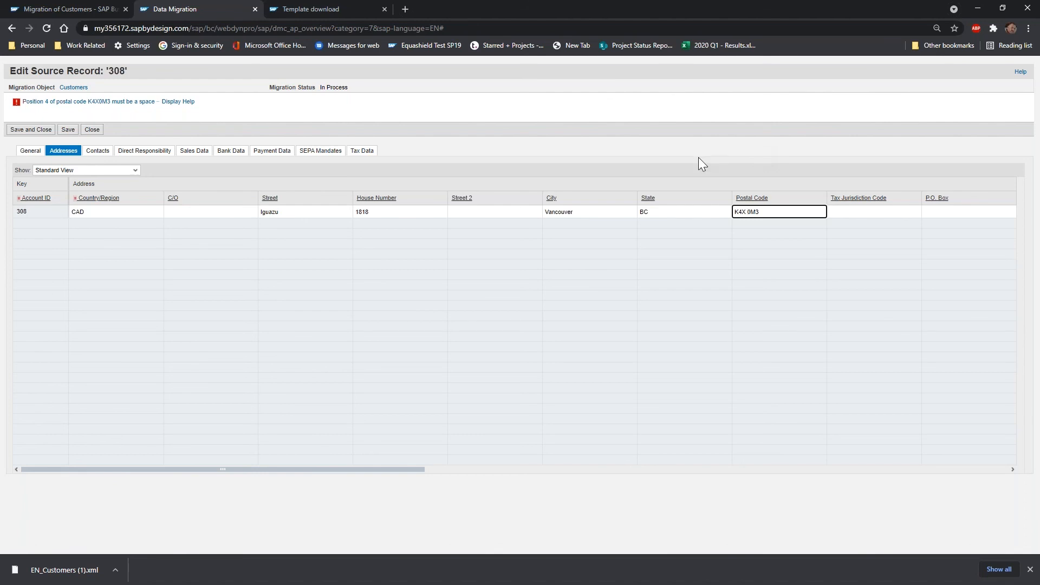
pyautogui.click(68, 129)
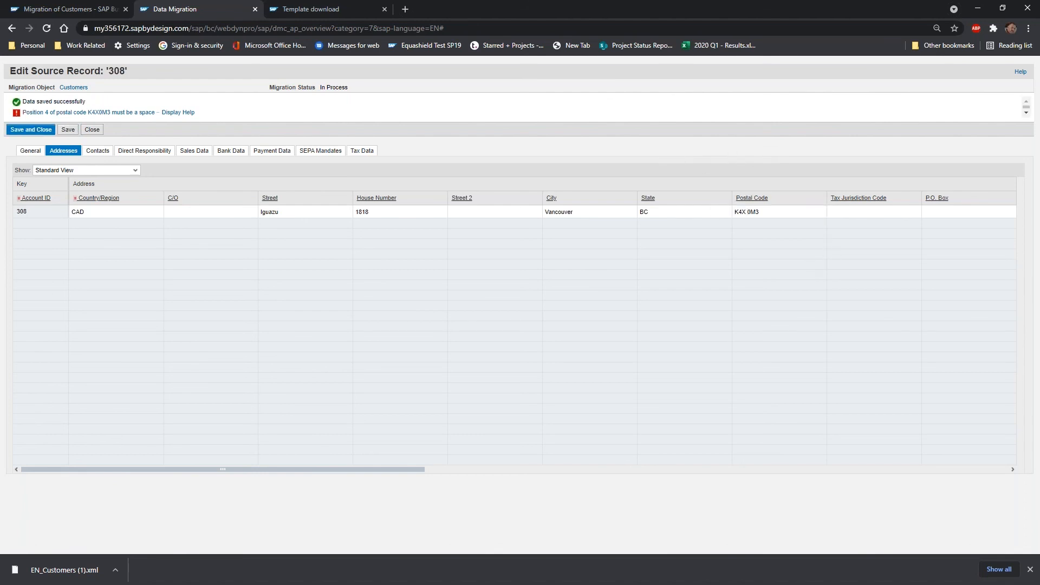
pyautogui.click(93, 132)
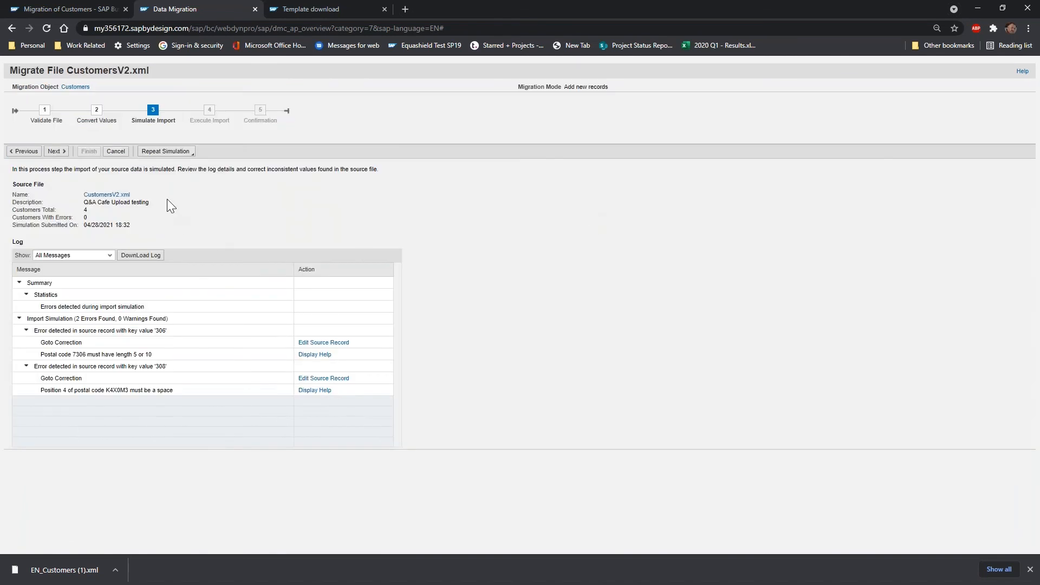
# Repeat the import simulation of CustomersV2.xml for all records and close the progress dialog.
pyautogui.click(190, 152)
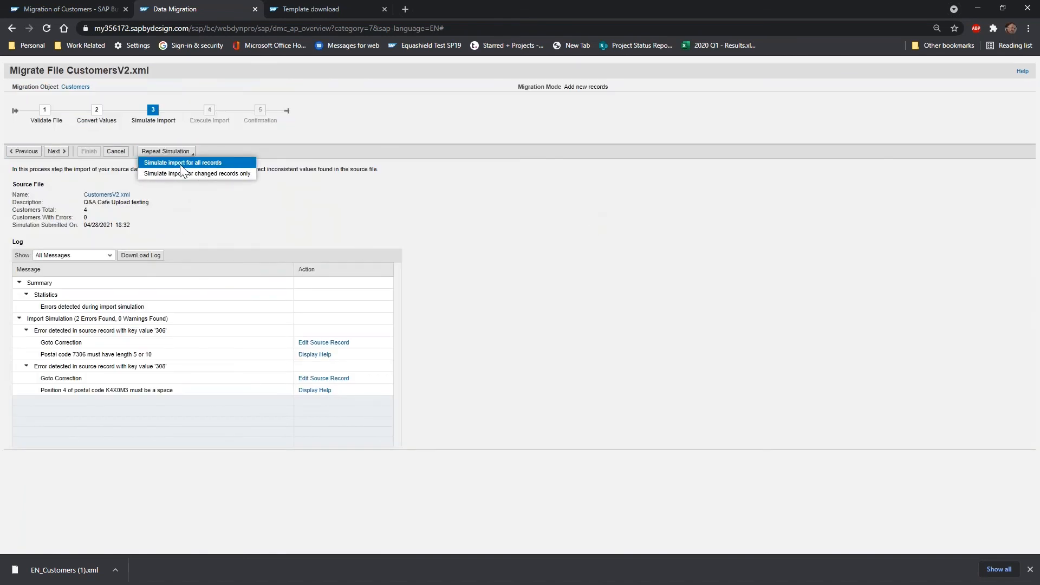
pyautogui.click(184, 164)
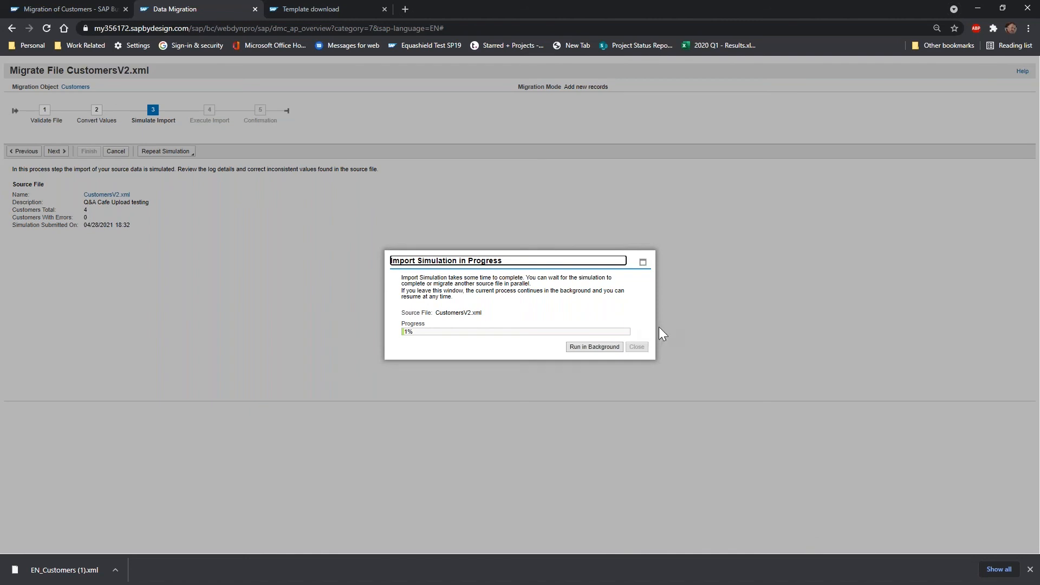
pyautogui.click(637, 361)
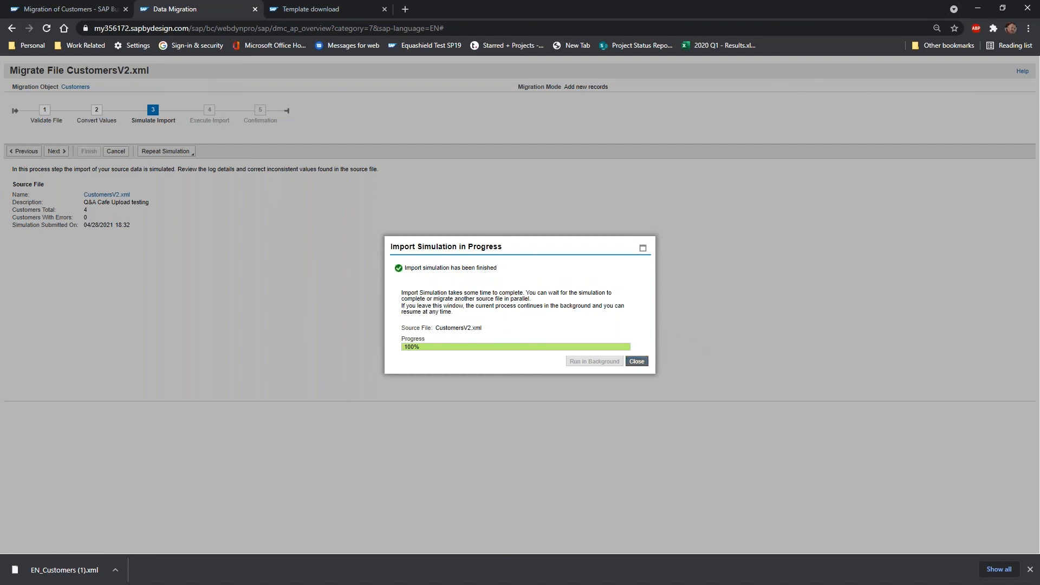
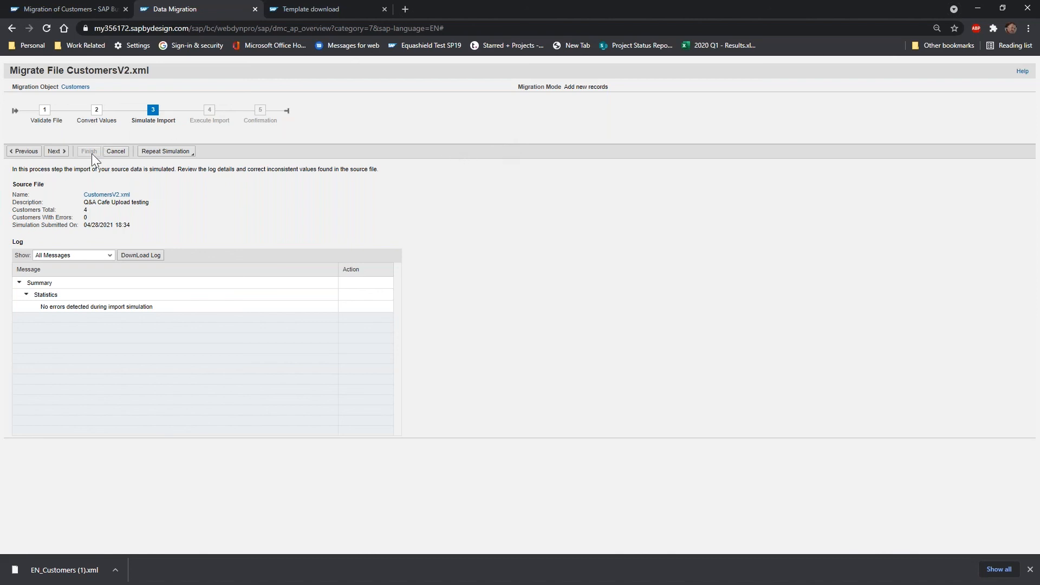
# Cancel the migration procedure for CustomersV2.xml and delete that source file from the list of uploaded files.
pyautogui.click(122, 152)
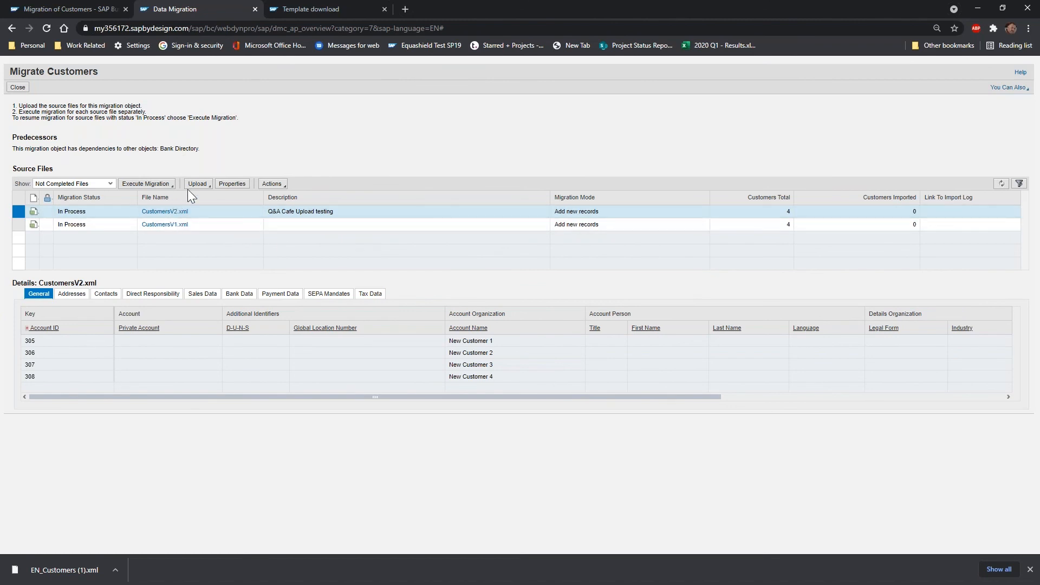
pyautogui.click(274, 185)
pyautogui.click(281, 217)
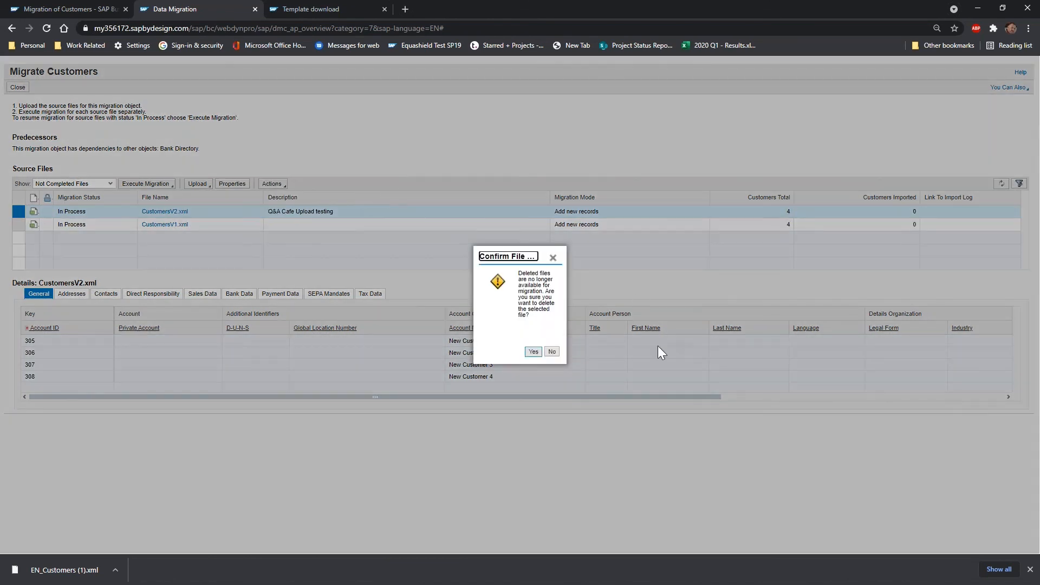
pyautogui.click(534, 351)
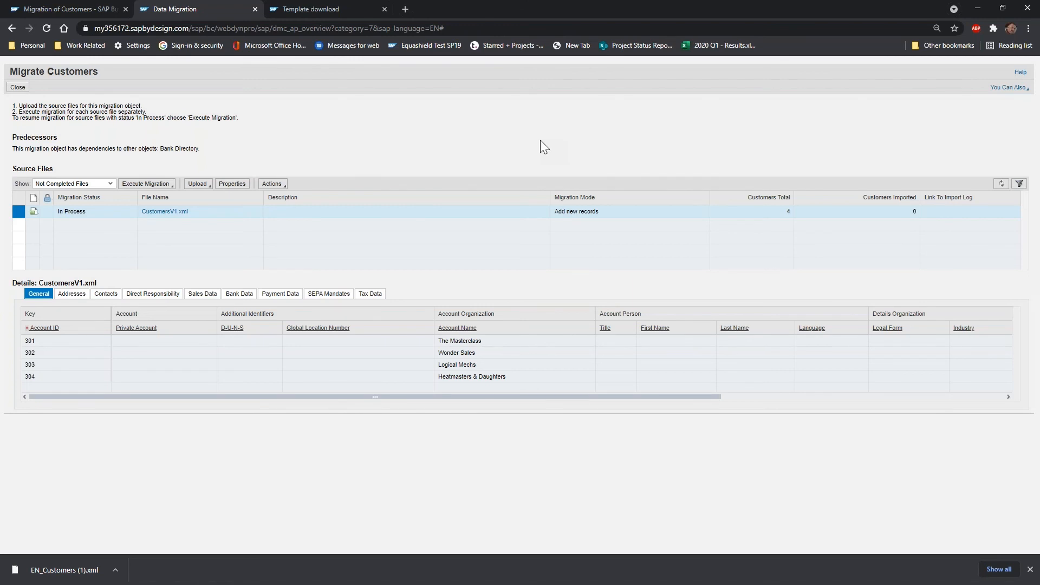
# In the CustomersV2.xml workbook in Excel, add a leading zero stored as text to the New York customer's postal code on the Addresses sheet.
pyautogui.hotkey('alt', 'Tab')
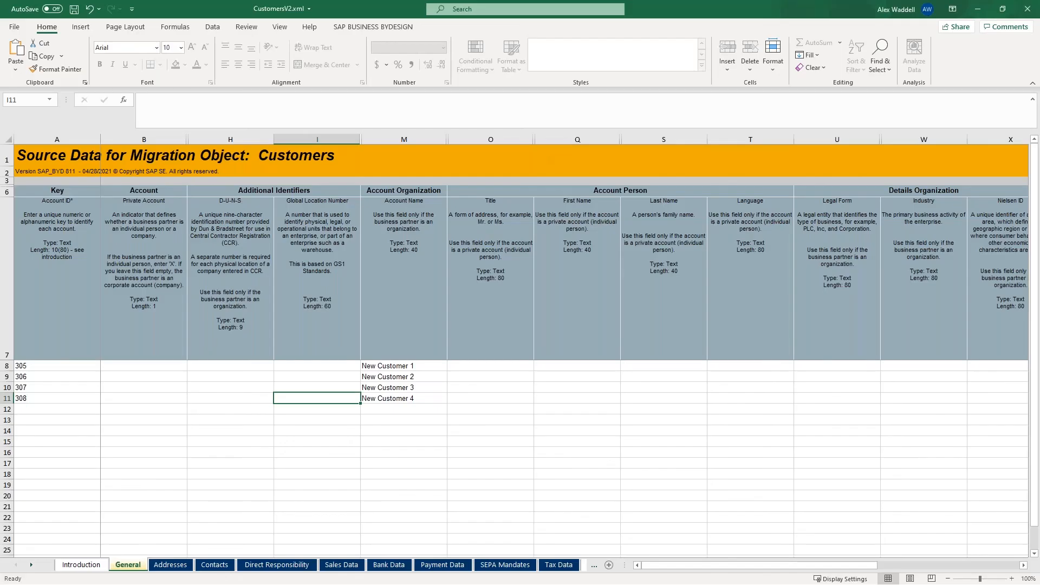
pyautogui.click(168, 566)
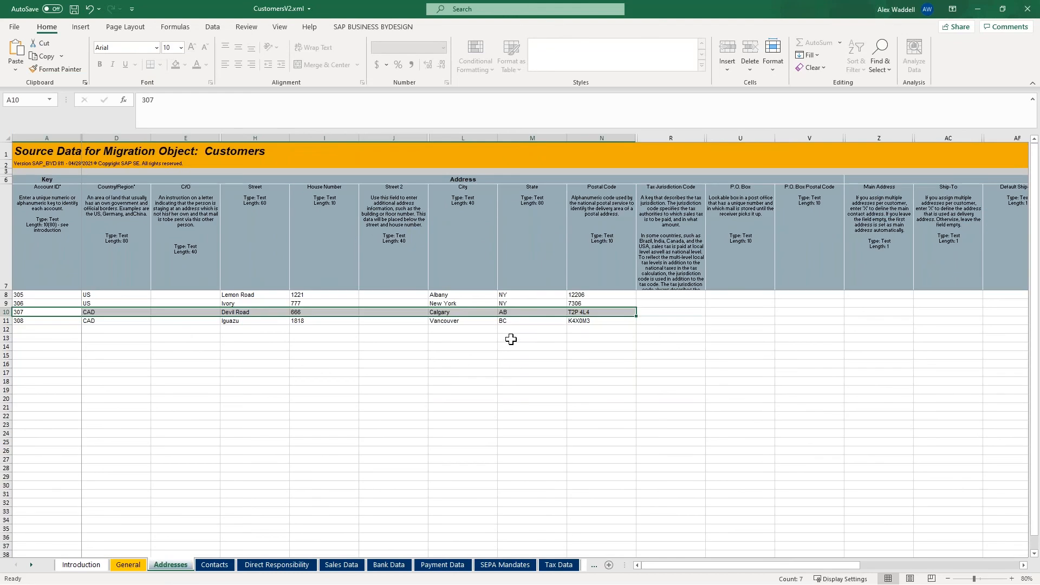
pyautogui.click(588, 312)
pyautogui.click(586, 304)
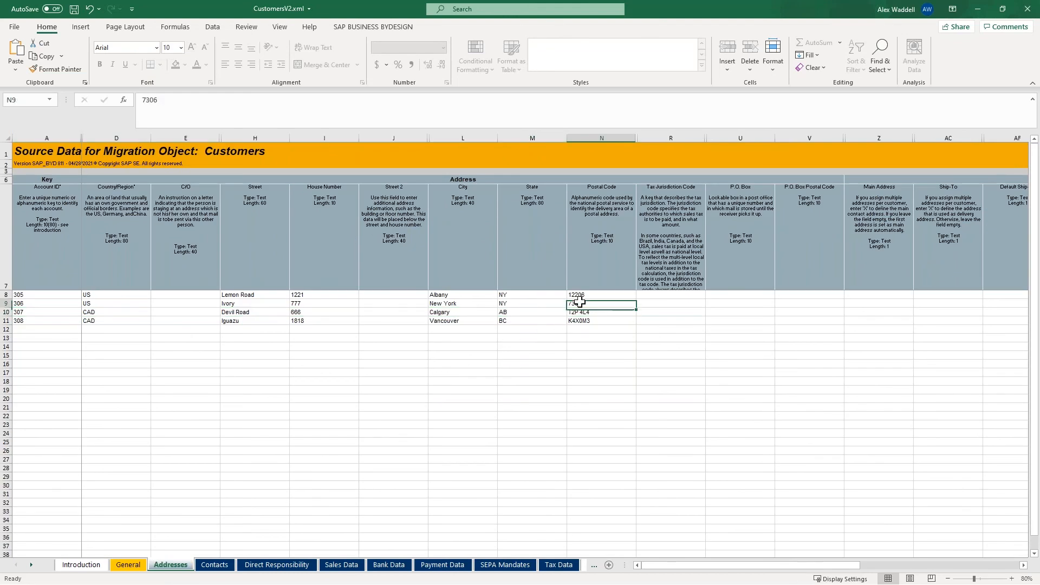
pyautogui.click(145, 99)
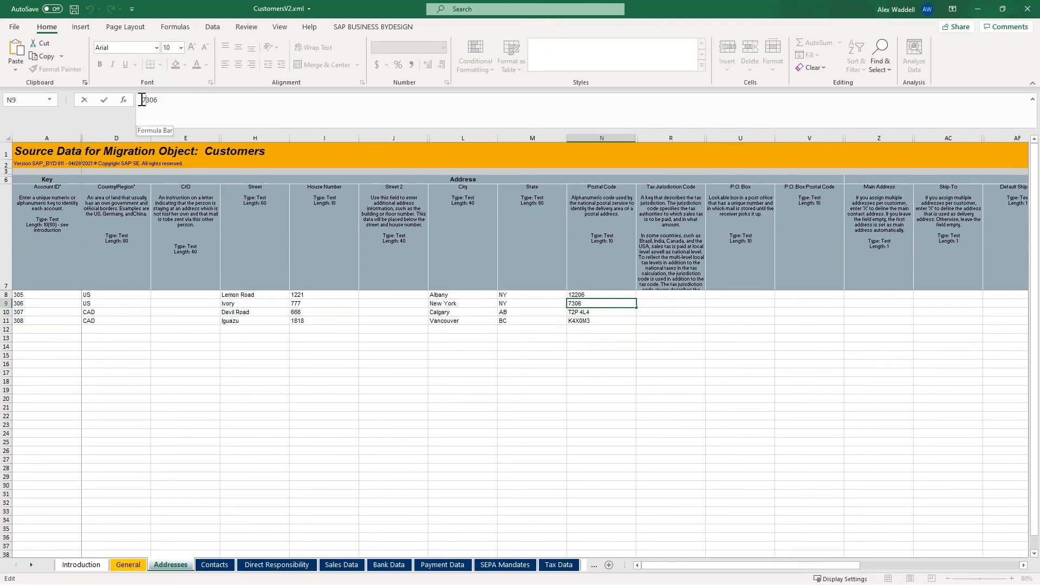
pyautogui.write("'0")
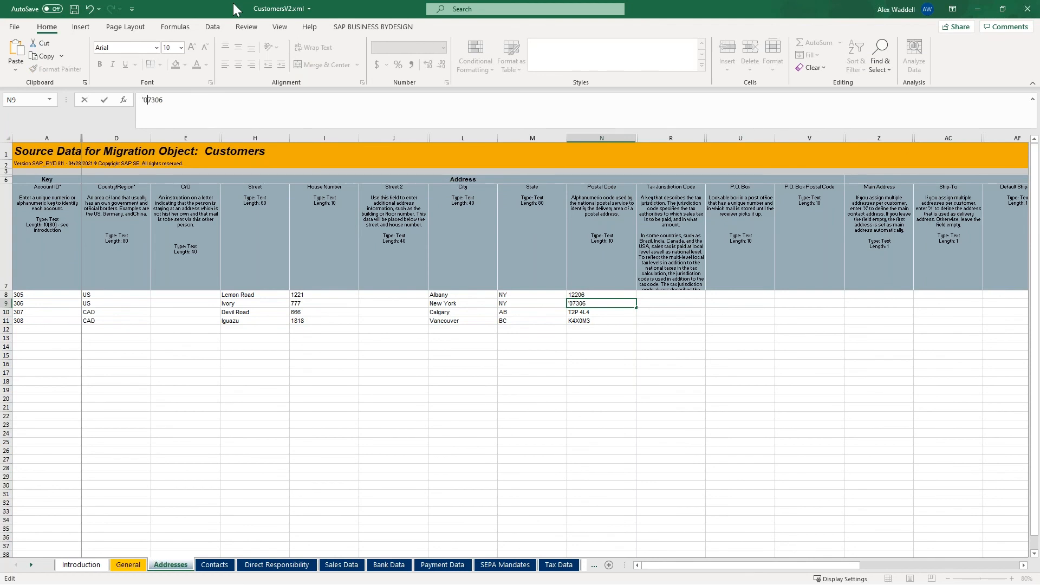
pyautogui.hotkey('ctrl', 'Return')
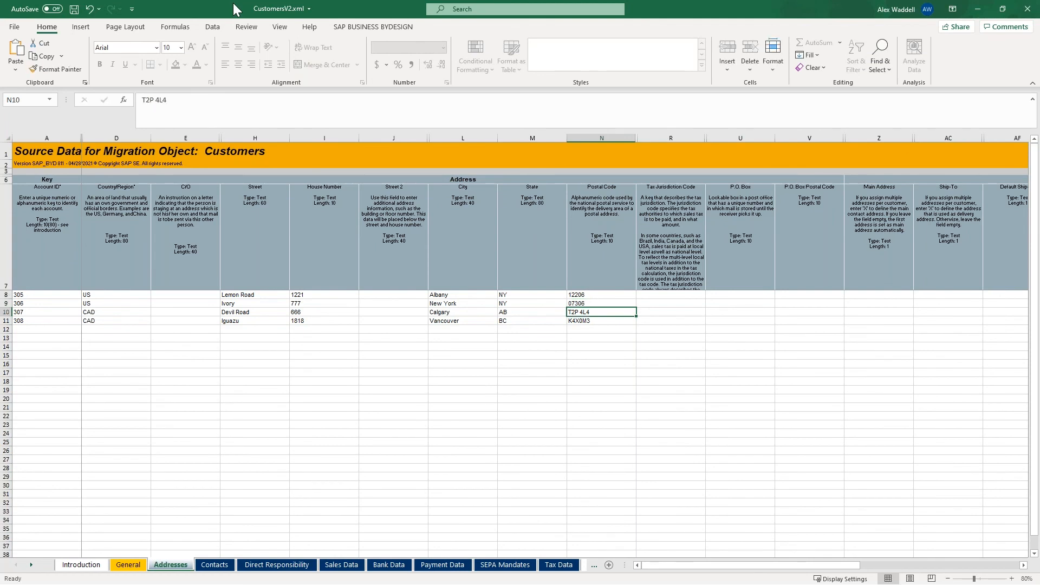
# Insert a space after the third character of the Vancouver customer's postal code in the Addresses sheet and save the workbook.
pyautogui.press('Down')
pyautogui.press('Down')
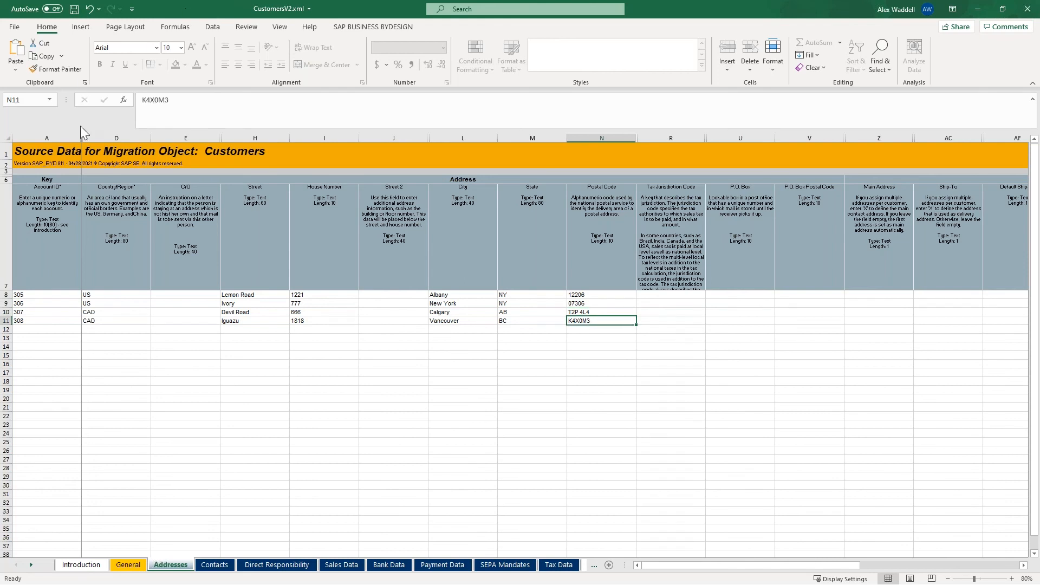
pyautogui.click(155, 101)
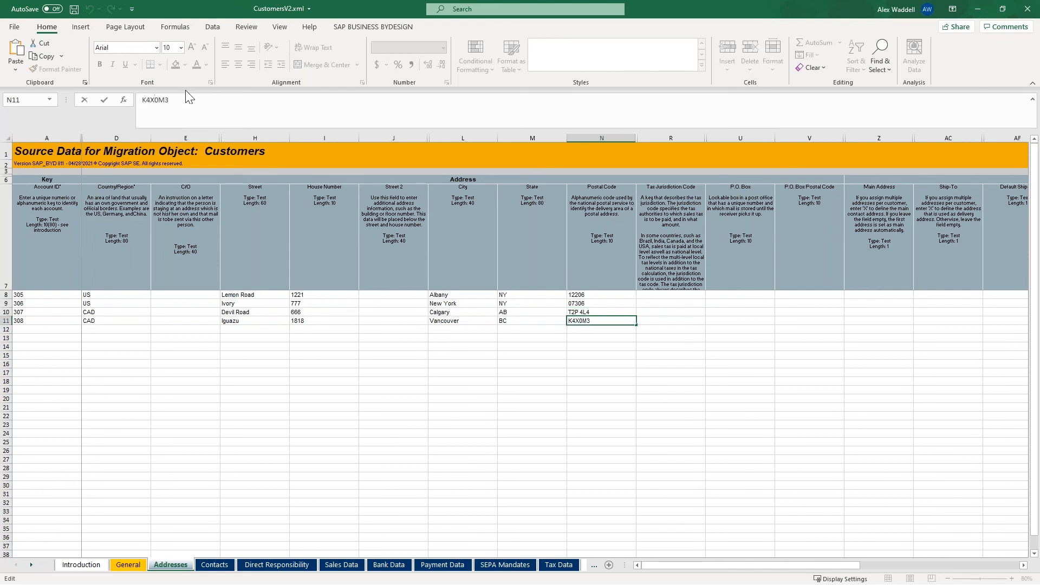
pyautogui.click(534, 320)
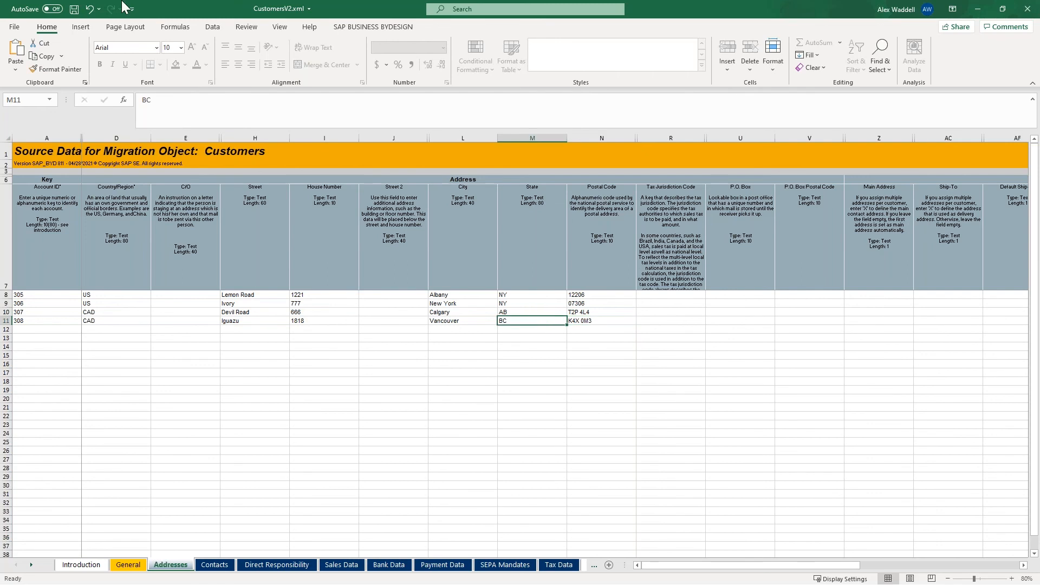
pyautogui.click(74, 10)
pyautogui.click(486, 331)
# Return to the Data Migration page in the browser and upload CustomersV2.xml from the Temp folder as data from a migration template.
pyautogui.hotkey('alt', 'Tab')
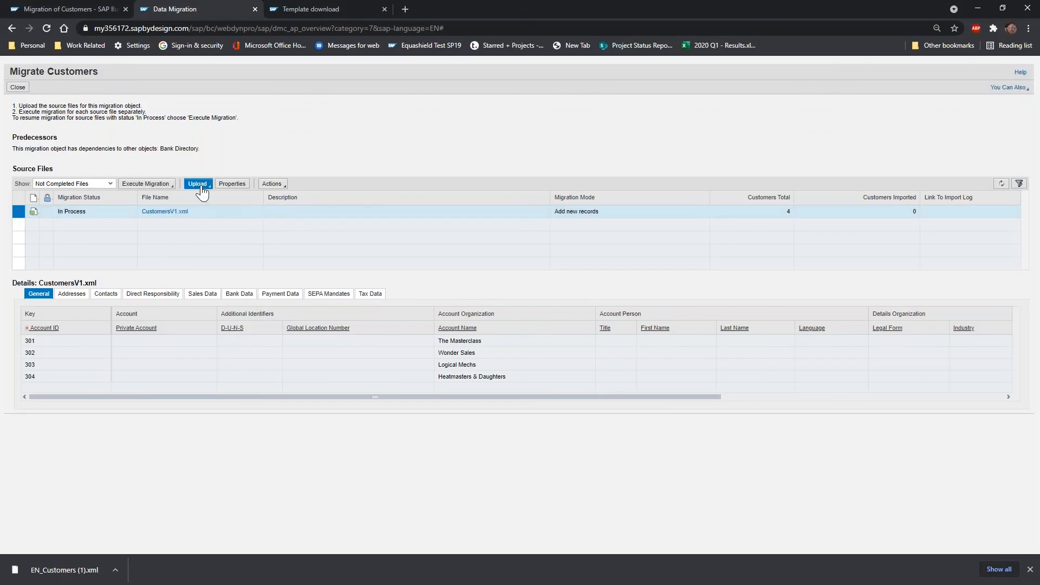
pyautogui.click(201, 187)
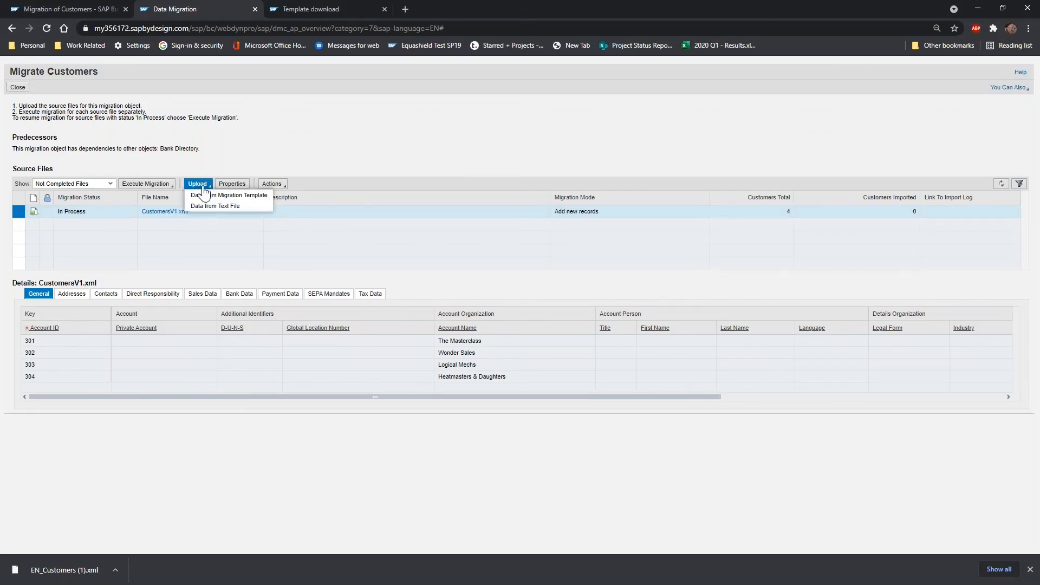
pyautogui.click(239, 196)
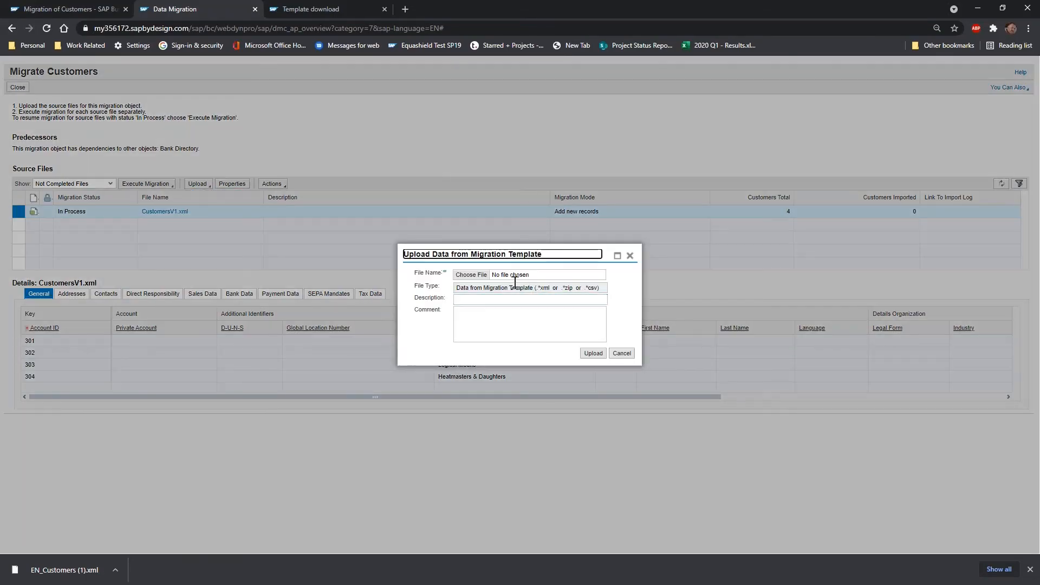
pyautogui.click(481, 275)
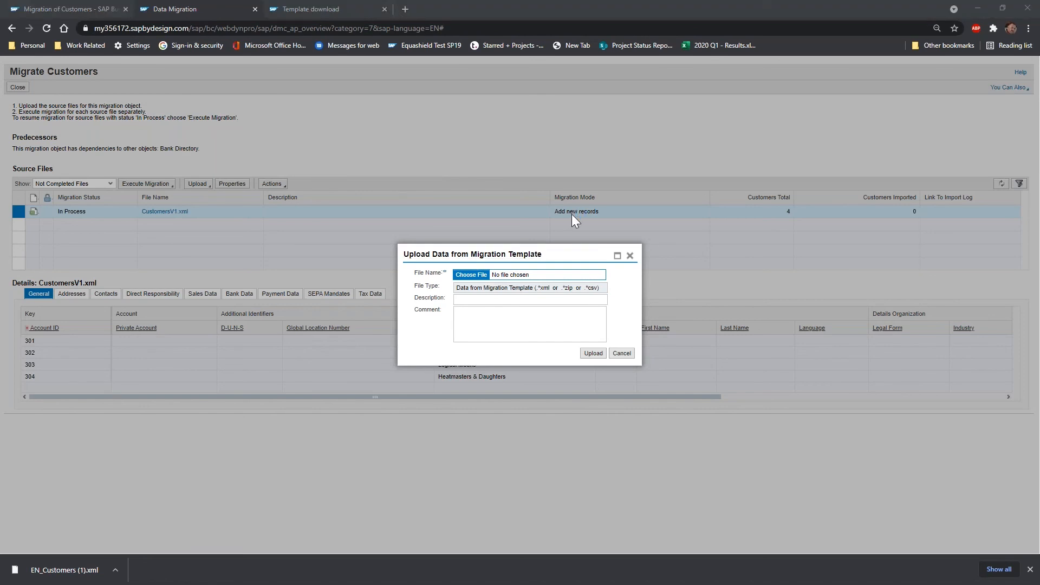
pyautogui.click(139, 127)
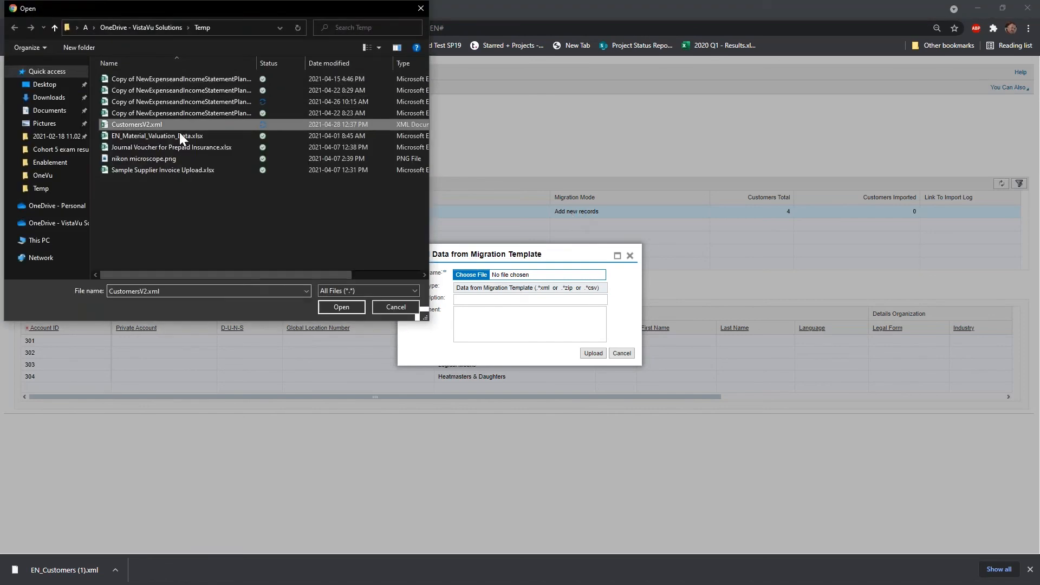
pyautogui.click(342, 306)
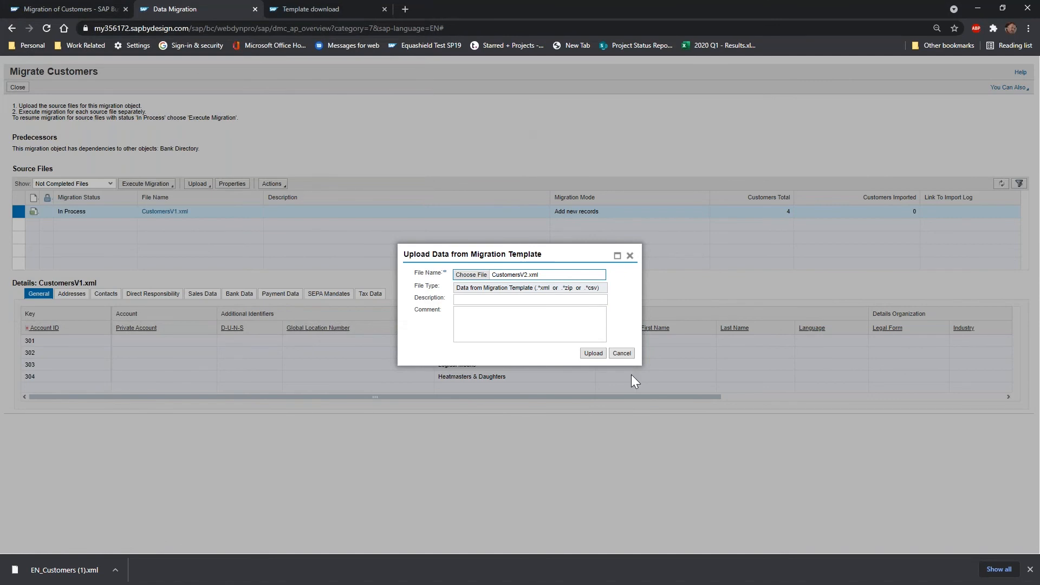
pyautogui.click(593, 353)
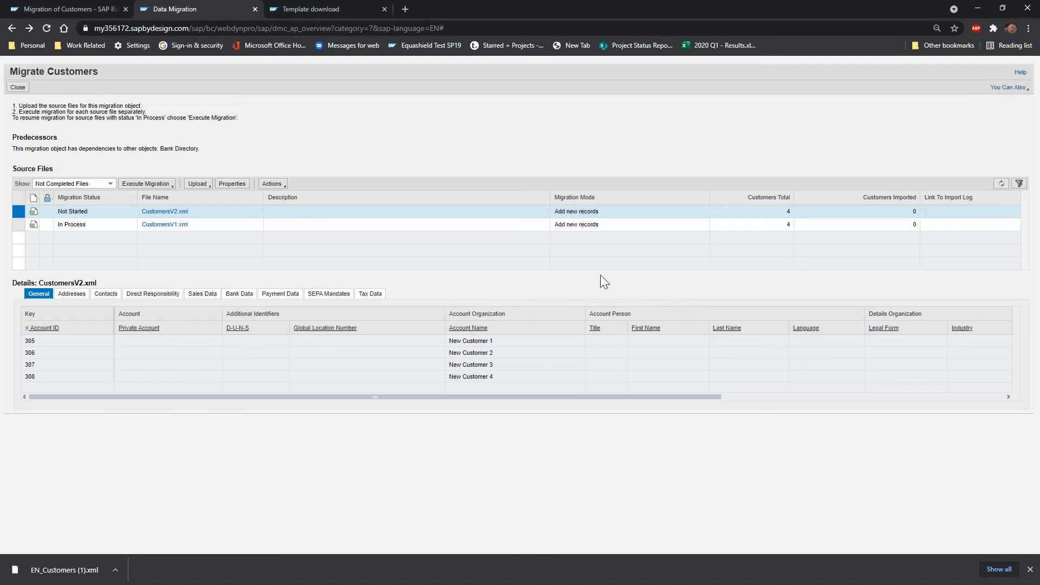
# Start the step-by-step migration of the newly uploaded CustomersV2.xml and complete its file validation.
pyautogui.click(145, 184)
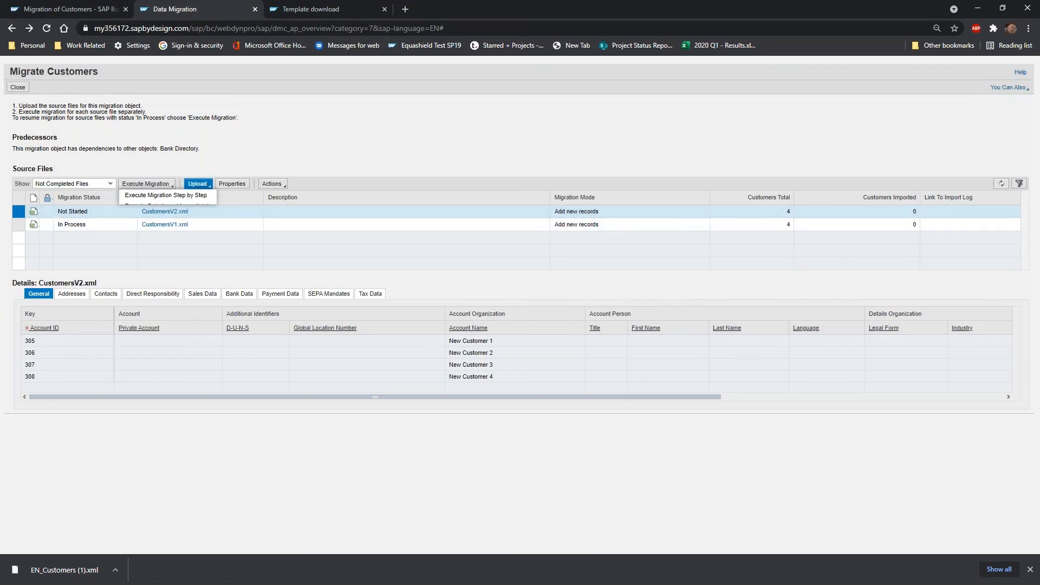
pyautogui.click(166, 195)
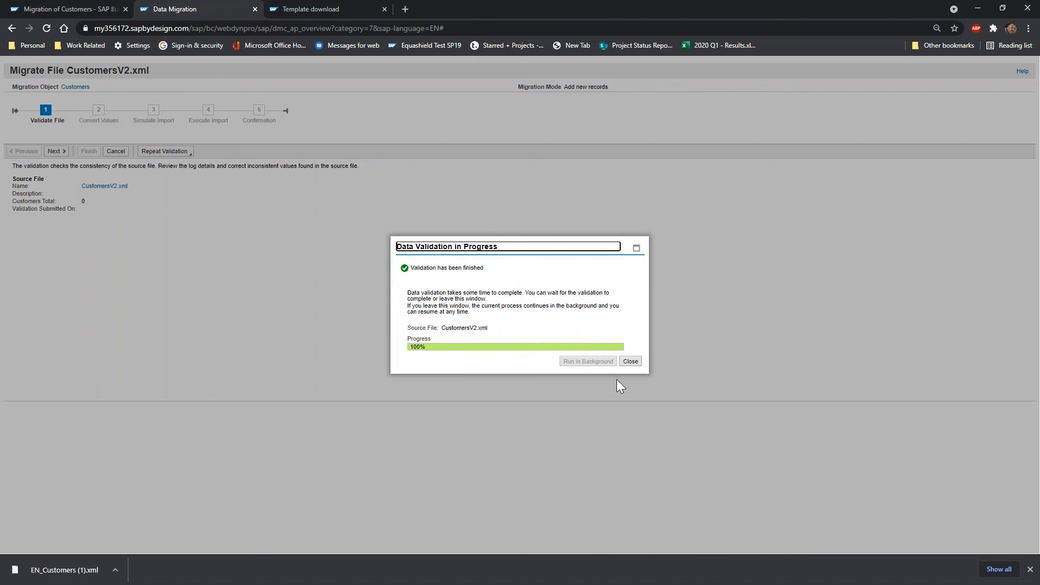
pyautogui.click(631, 362)
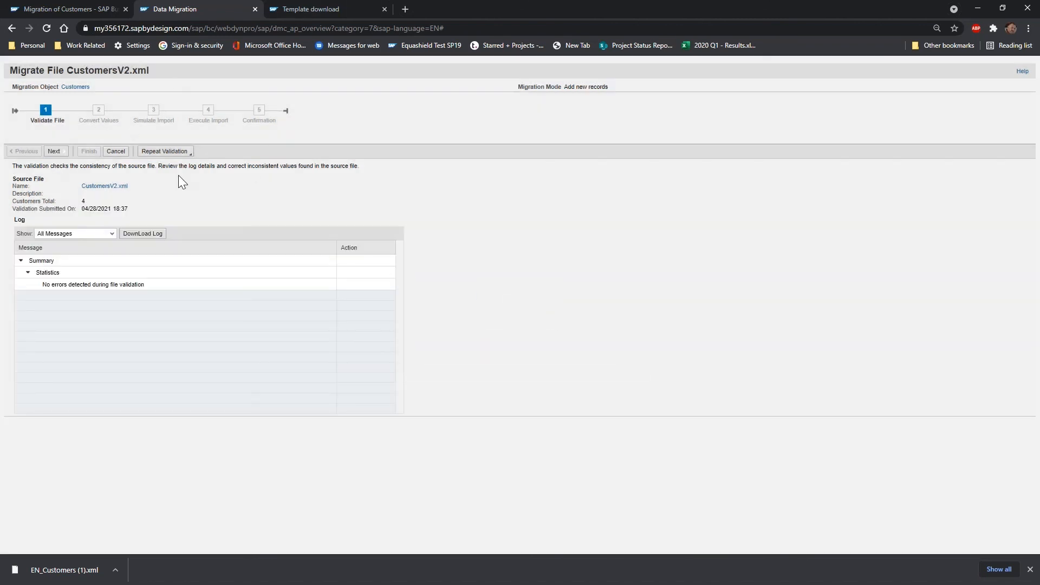
# Advance through value conversion, leaving its tasks as they are, and run the import simulation for CustomersV2.xml.
pyautogui.click(55, 152)
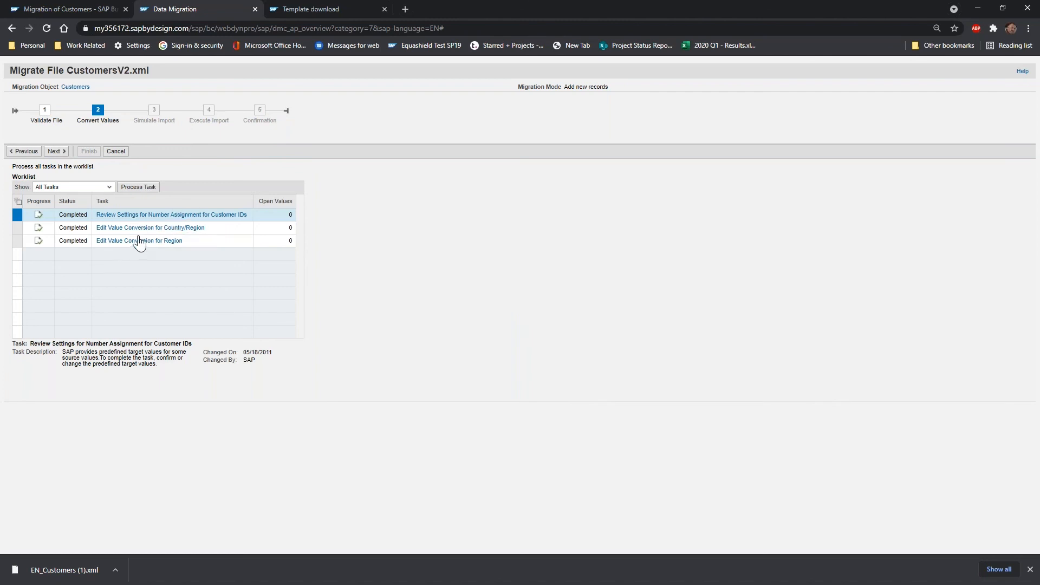
pyautogui.click(55, 153)
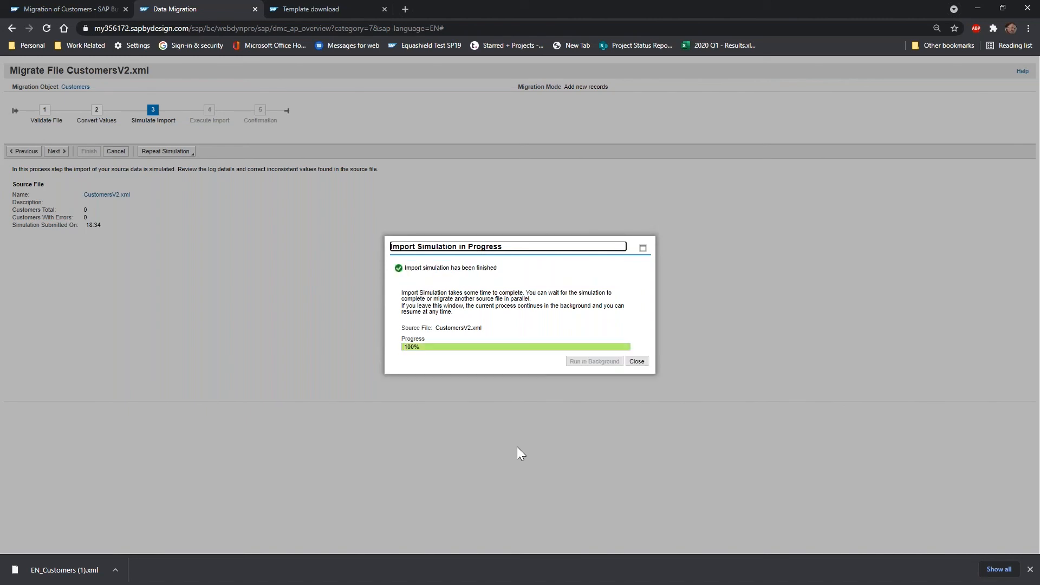
pyautogui.click(637, 361)
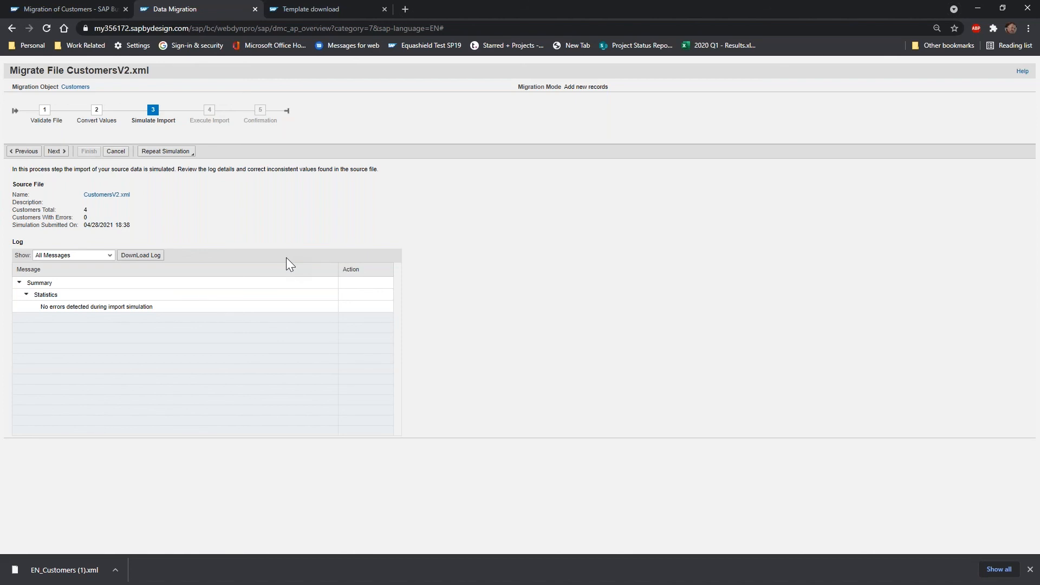
# Import the source data of CustomersV2.xml, agreeing to import it now, and finish and close the migration procedure.
pyautogui.click(56, 151)
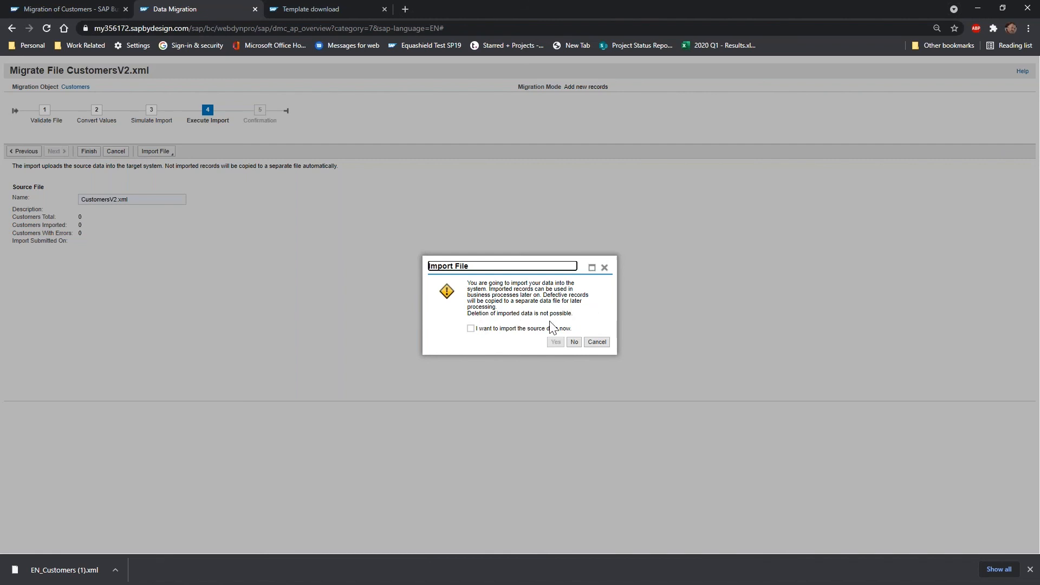
pyautogui.click(471, 329)
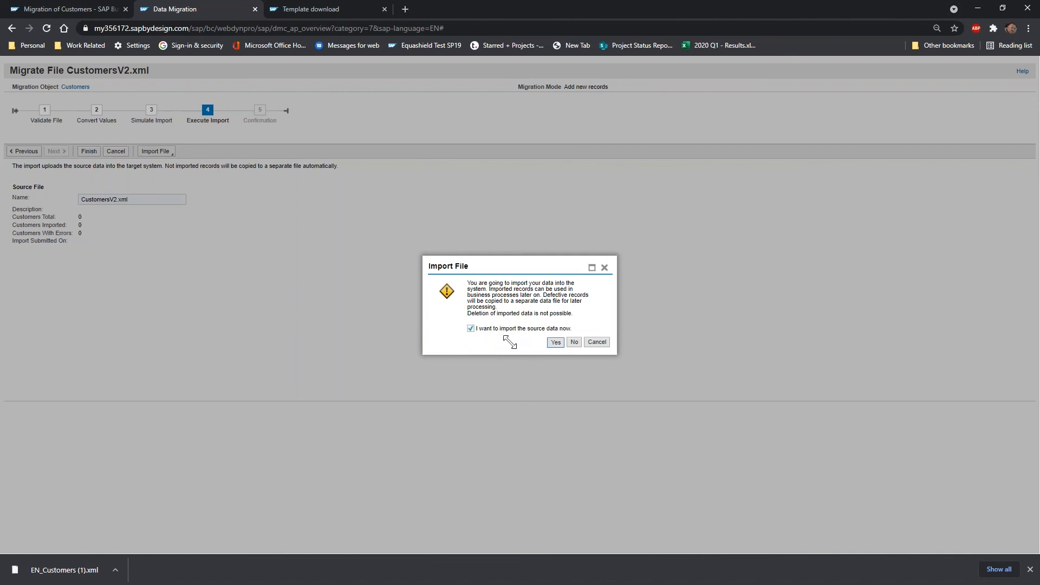
pyautogui.click(555, 342)
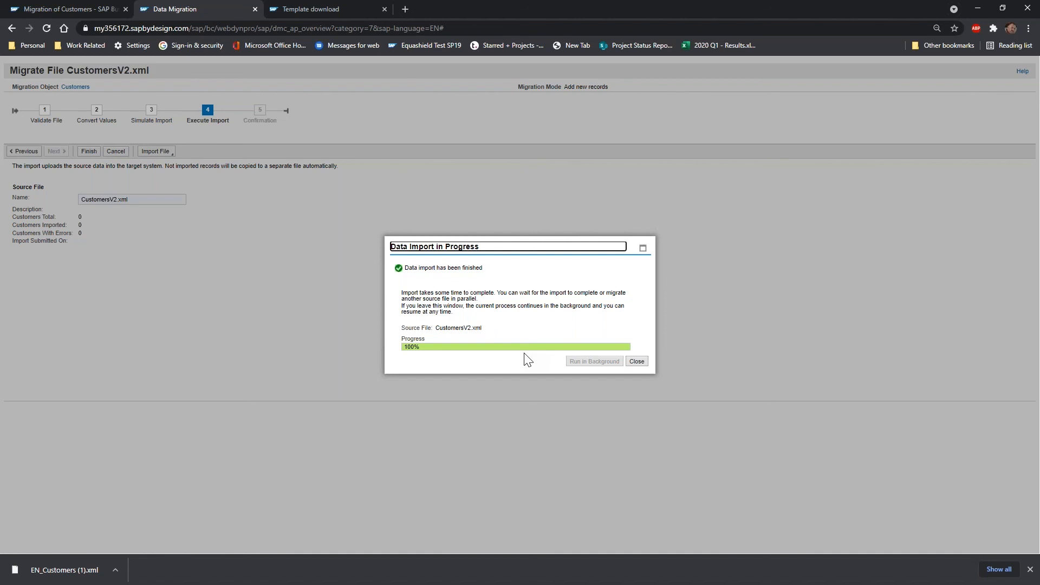
pyautogui.click(636, 361)
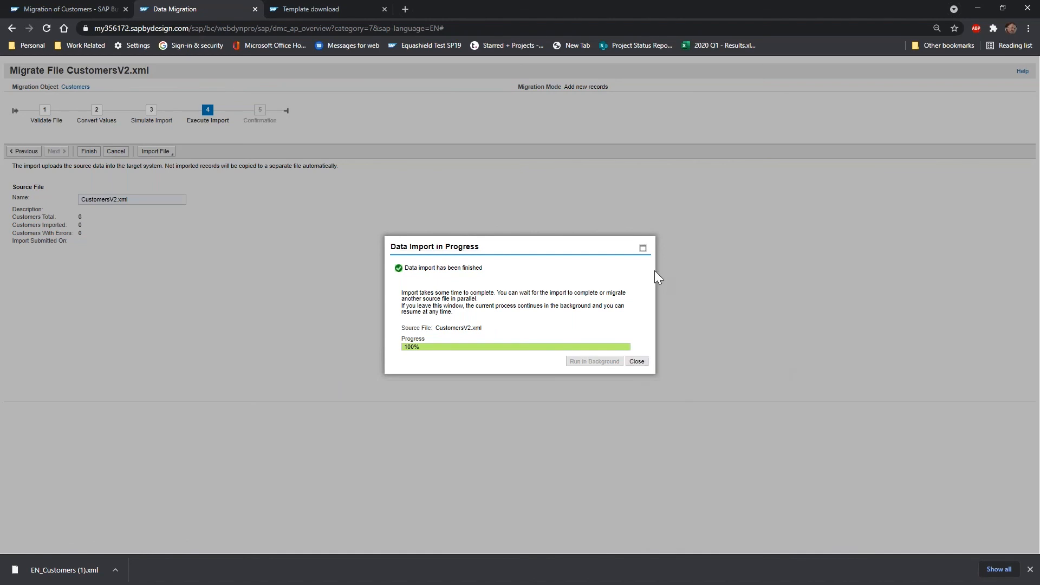
pyautogui.click(89, 152)
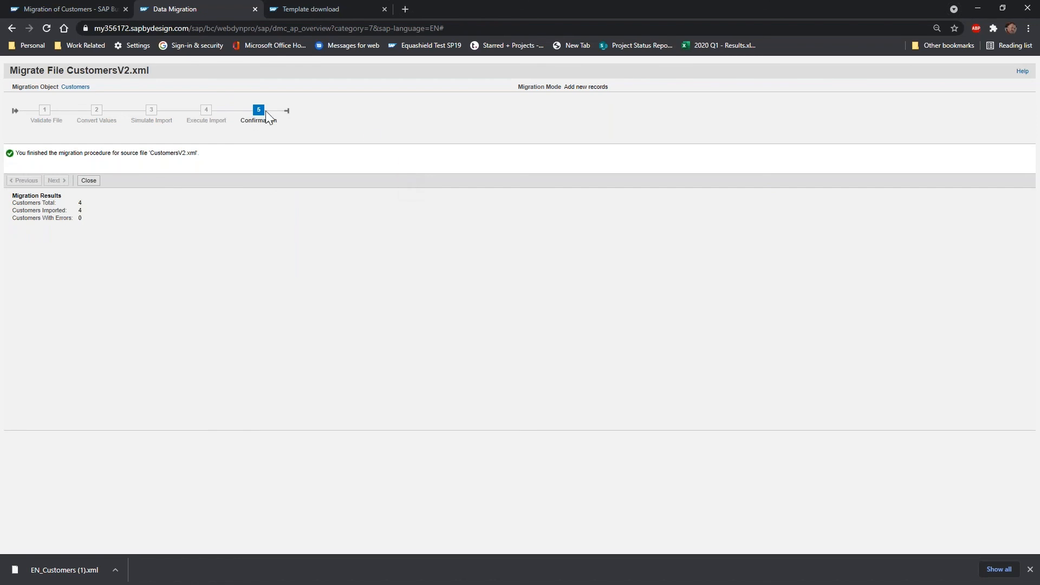
pyautogui.click(98, 181)
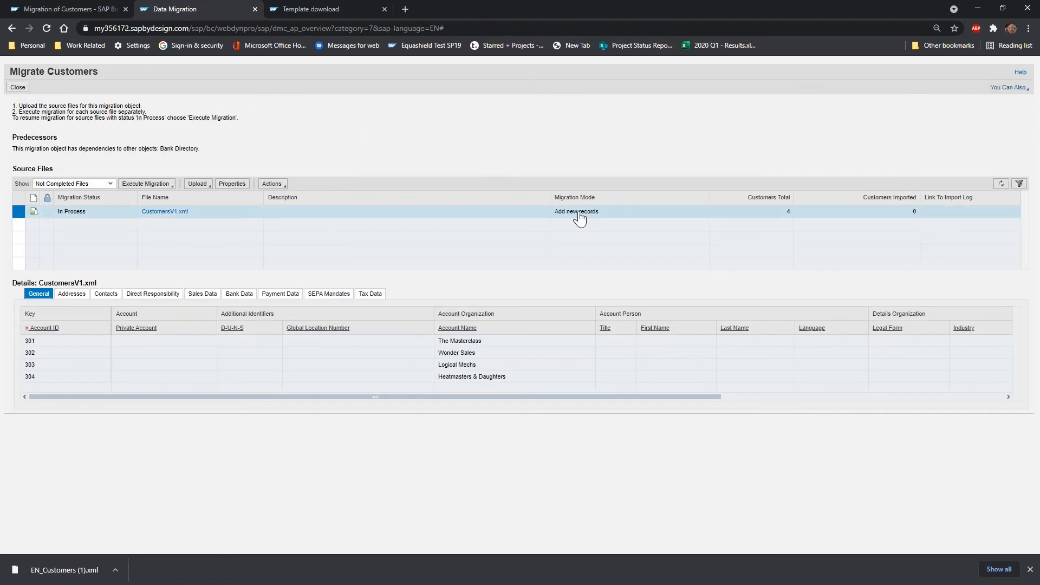
# Show all source files of the customer migration and view the details of EN_Customers_labwork.xml.
pyautogui.click(110, 183)
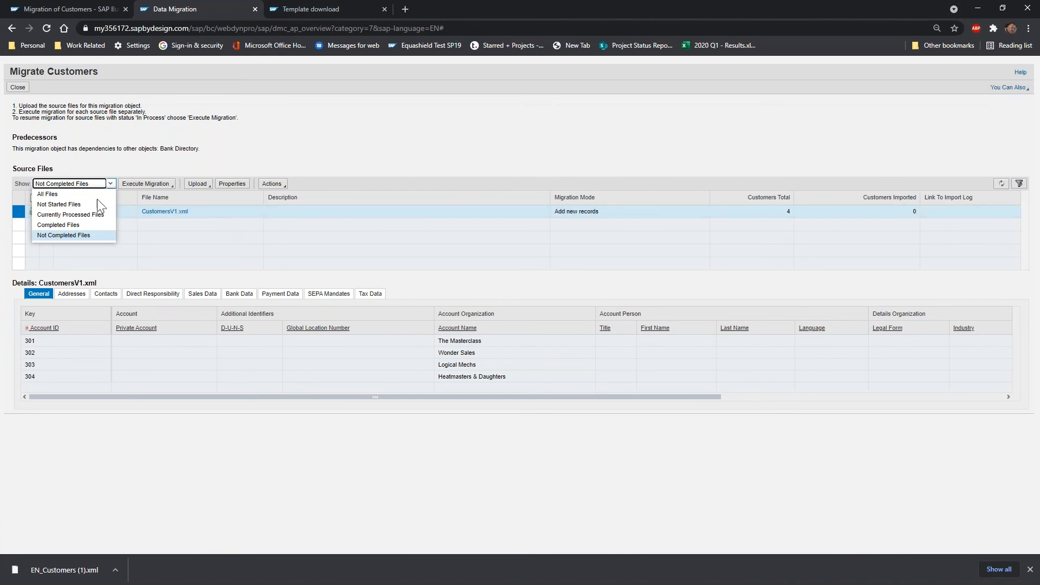
pyautogui.click(48, 194)
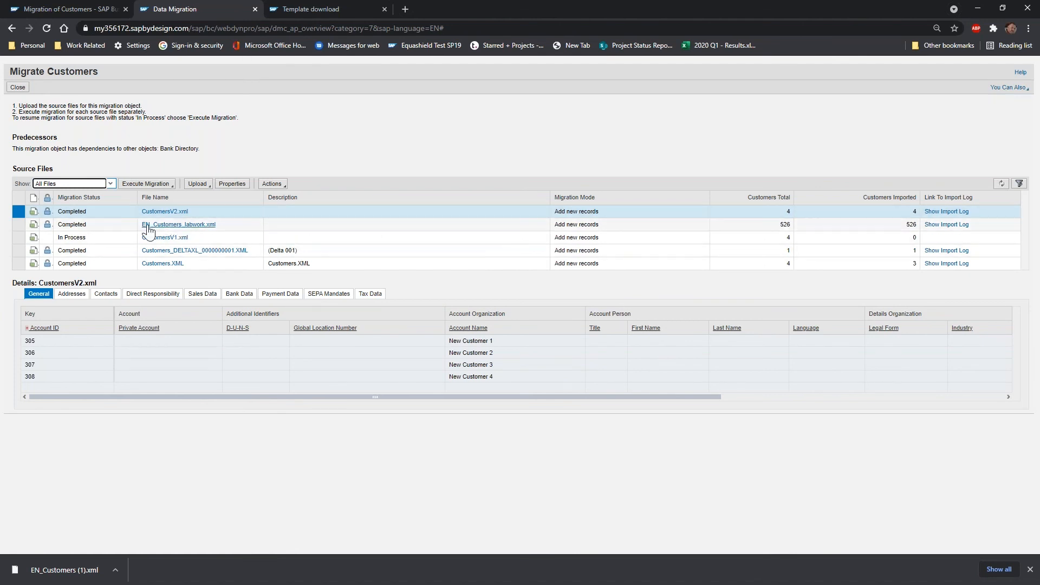
pyautogui.click(18, 225)
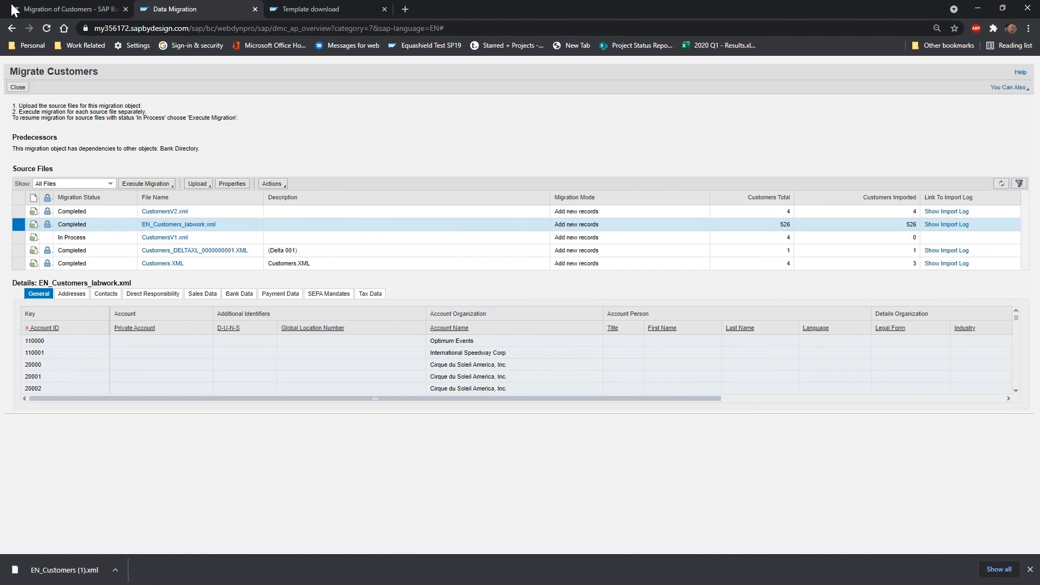
# Return to the main ByDesign page, open the Account Management accounts list and show Accounts Created Within Last 31 Days.
pyautogui.click(47, 9)
pyautogui.click(56, 109)
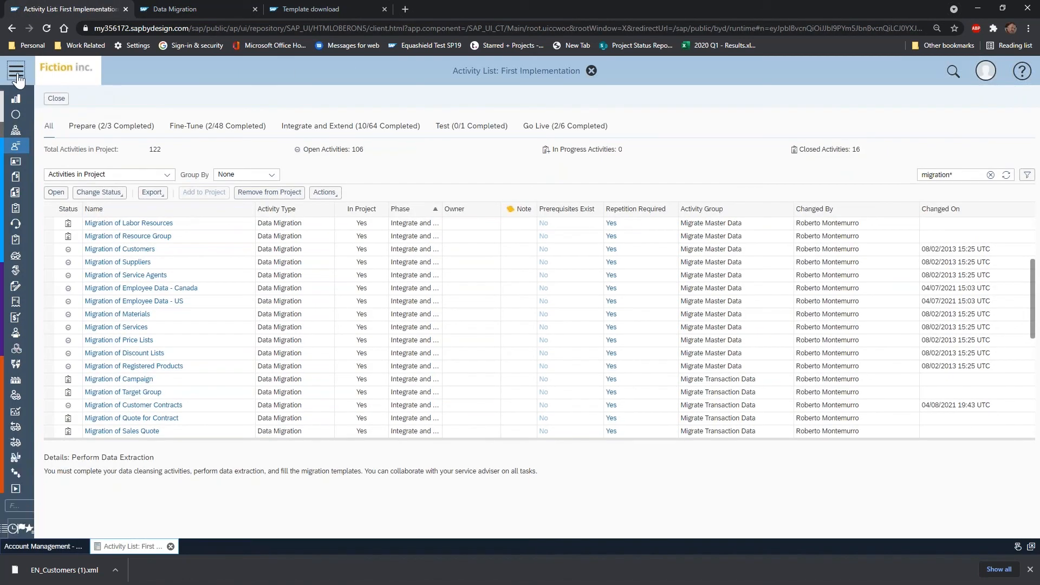
pyautogui.click(17, 75)
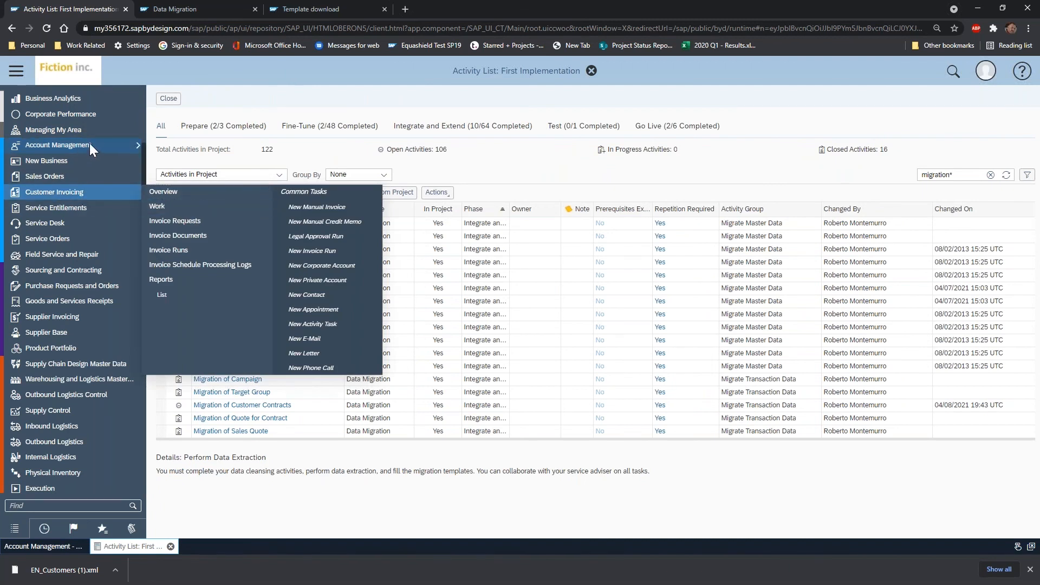
pyautogui.moveTo(89, 143)
pyautogui.click(172, 157)
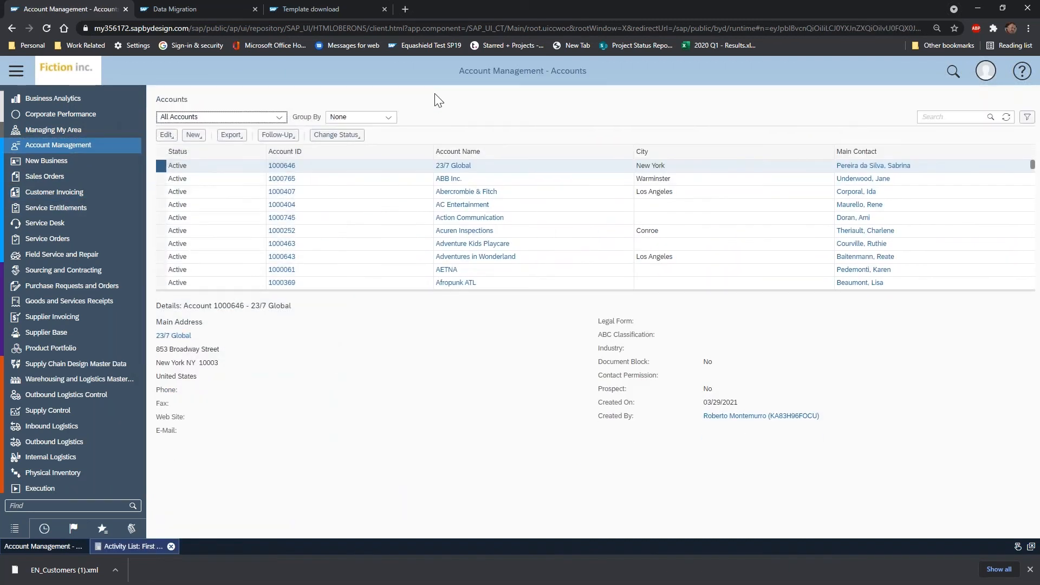
pyautogui.click(281, 117)
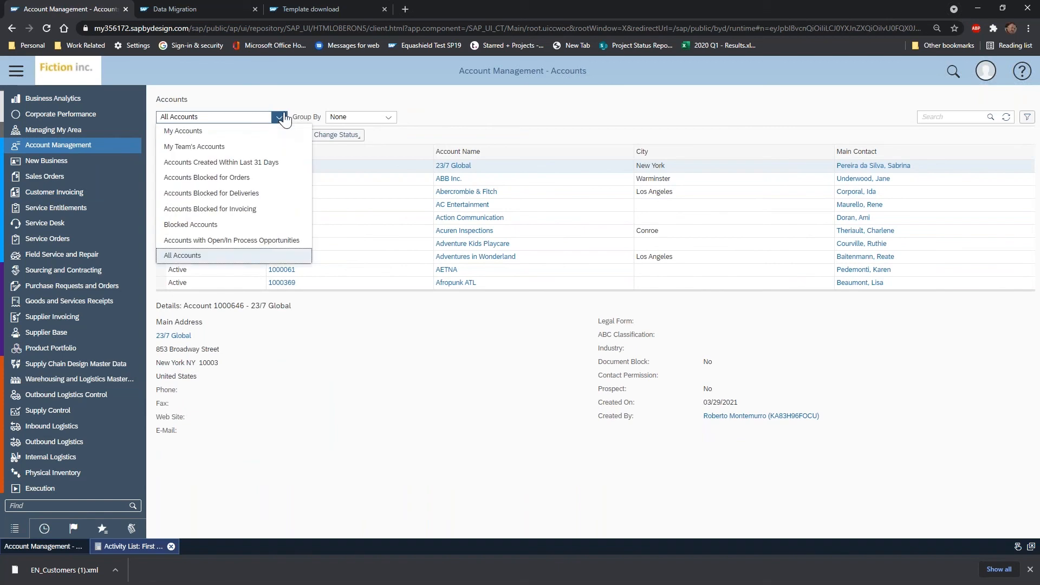
pyautogui.click(282, 162)
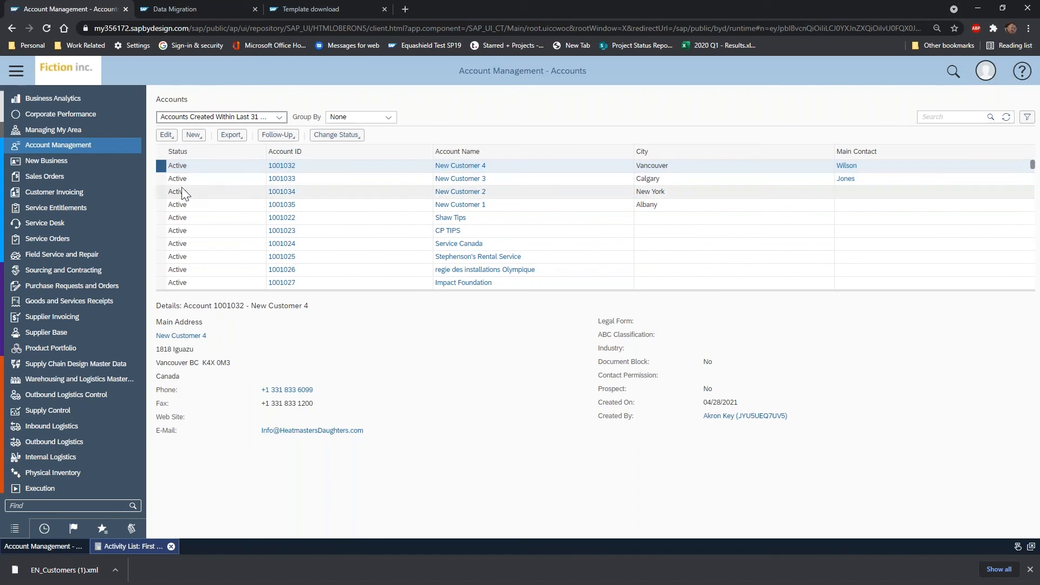
# Open the New Customer 1 account with all its details and review its communication, contacts and general data.
pyautogui.click(161, 191)
pyautogui.click(281, 204)
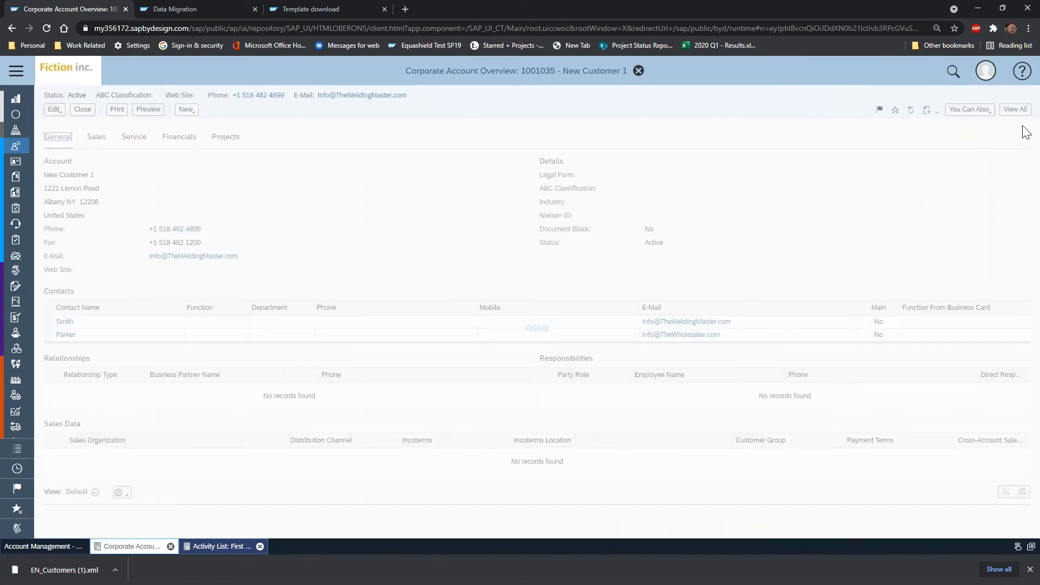
pyautogui.click(1016, 109)
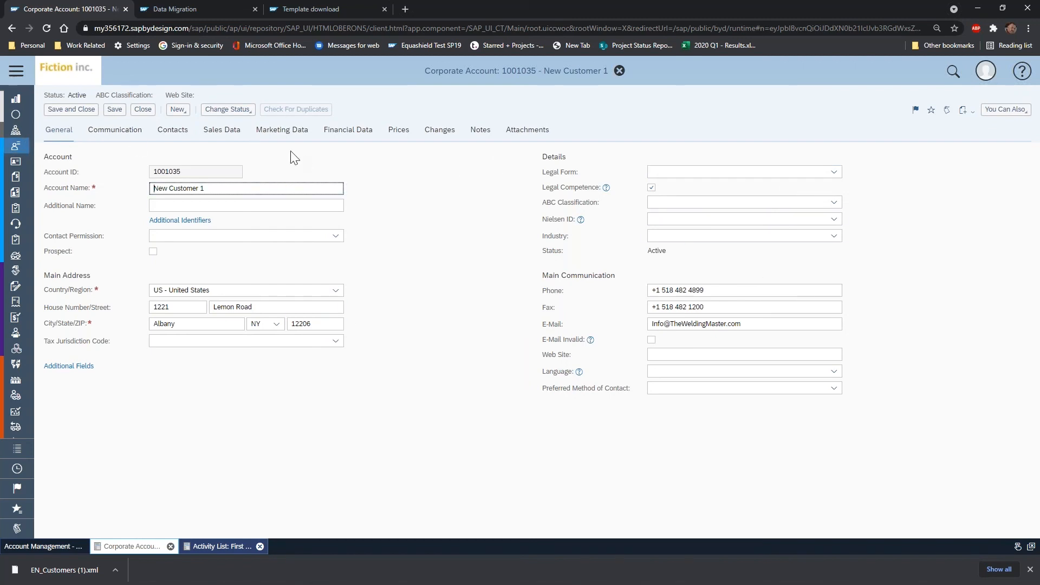
pyautogui.click(132, 137)
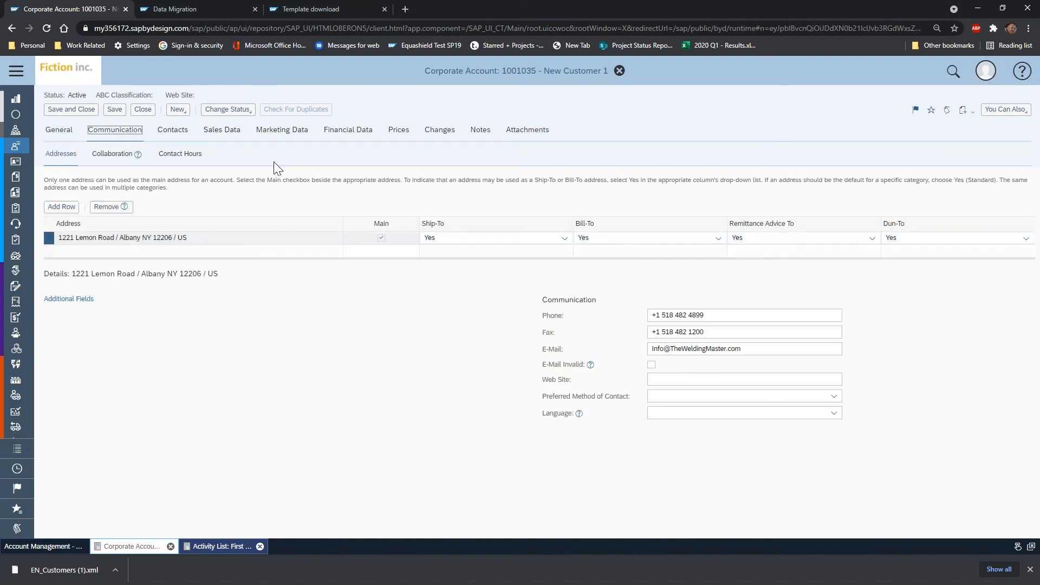
pyautogui.click(174, 136)
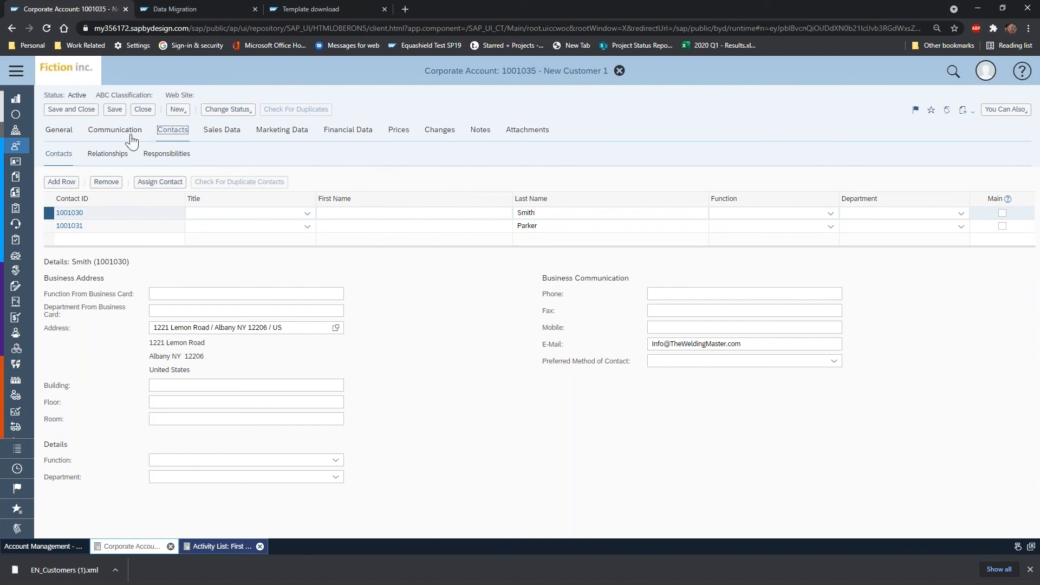
pyautogui.click(68, 135)
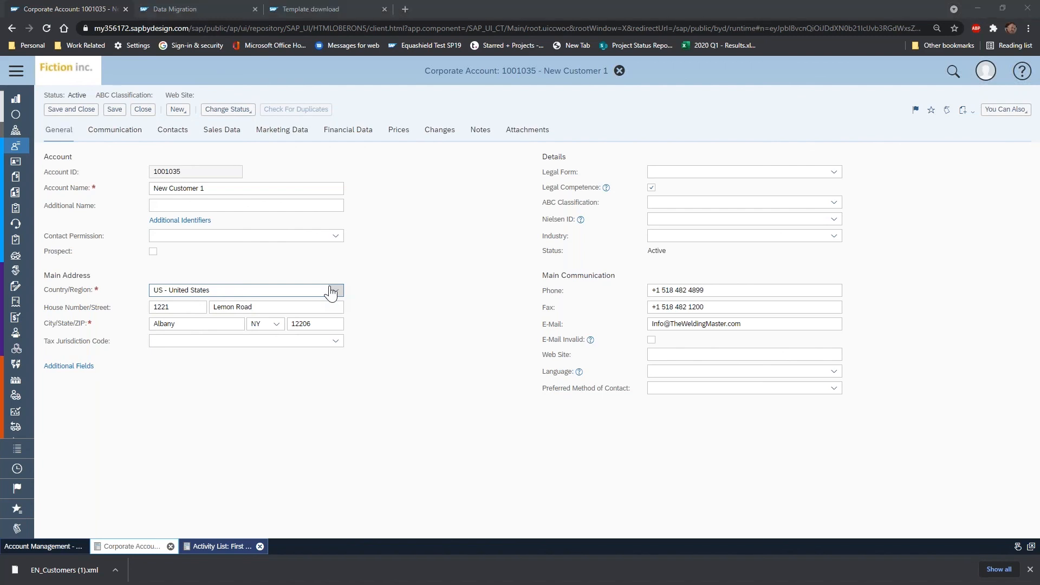
# Switch to CustomersV2.xml in Excel, widen the C/O column and unhide the columns between Postal Code and P.O. Box on the Addresses sheet.
pyautogui.hotkey('alt', 'Tab')
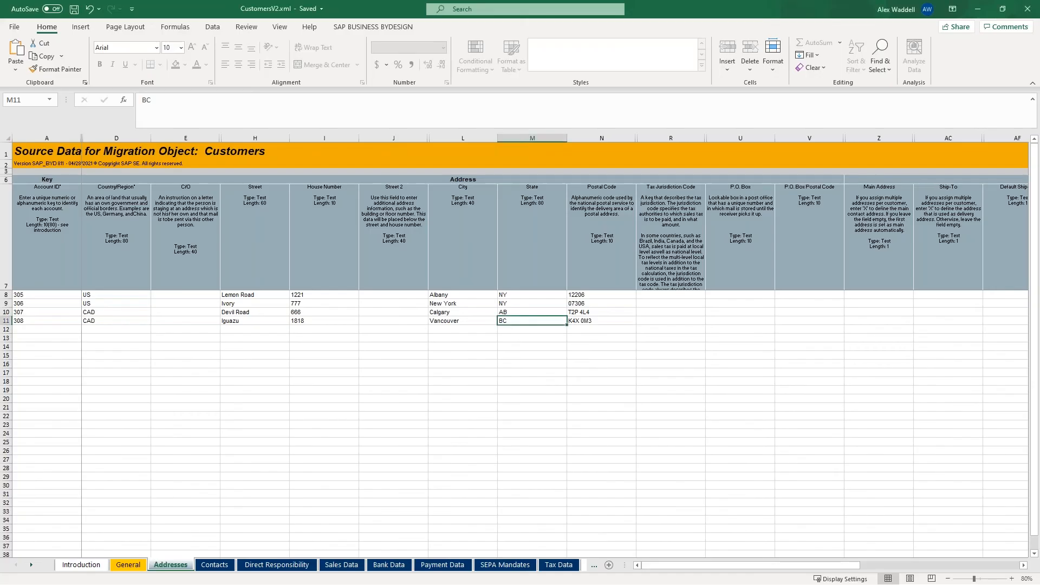
pyautogui.click(214, 312)
pyautogui.moveTo(220, 137); pyautogui.dragTo(238, 136)
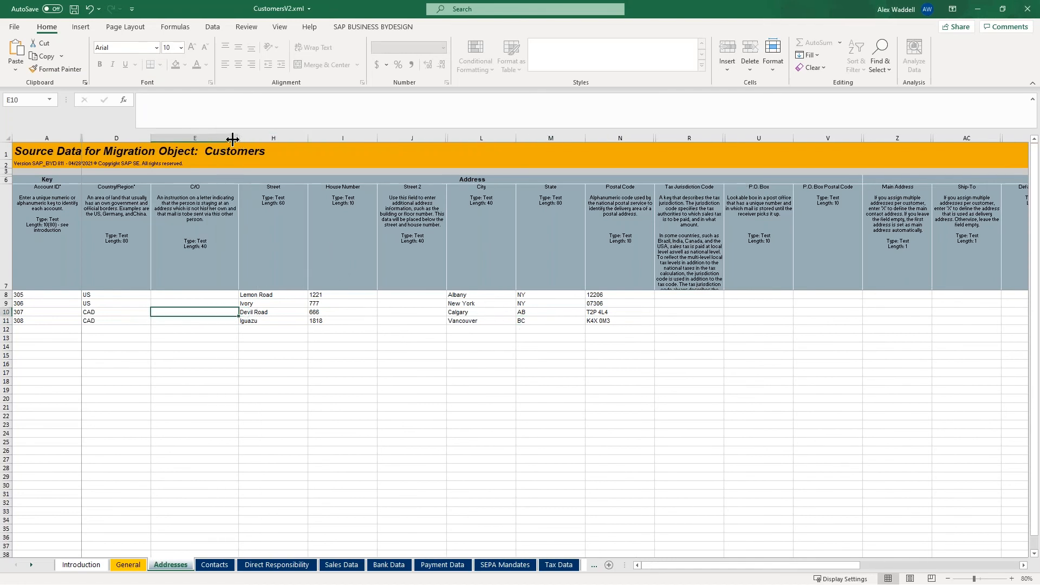
pyautogui.moveTo(644, 138); pyautogui.dragTo(747, 138)
pyautogui.rightClick(714, 139)
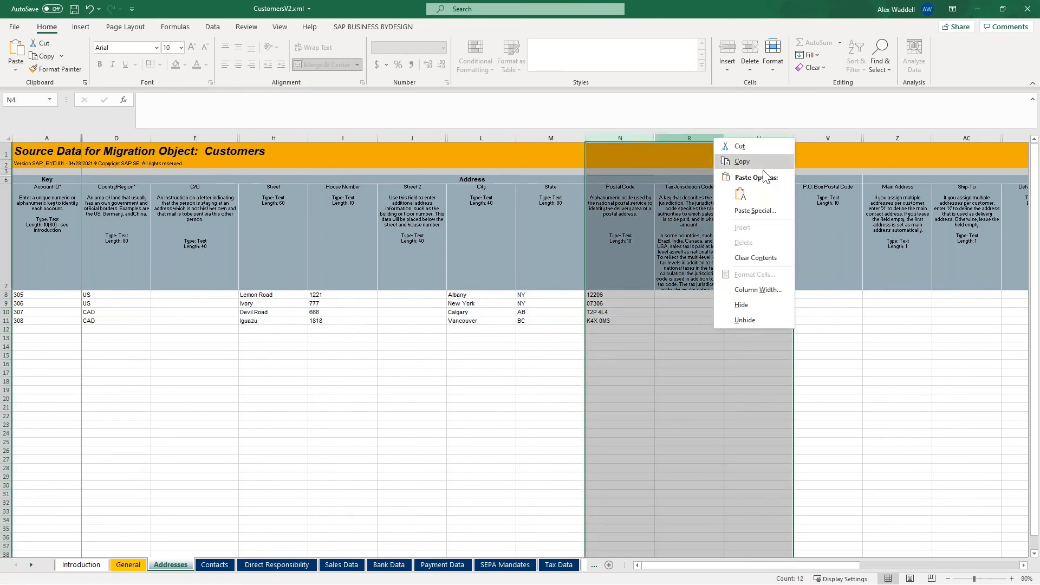
pyautogui.click(764, 321)
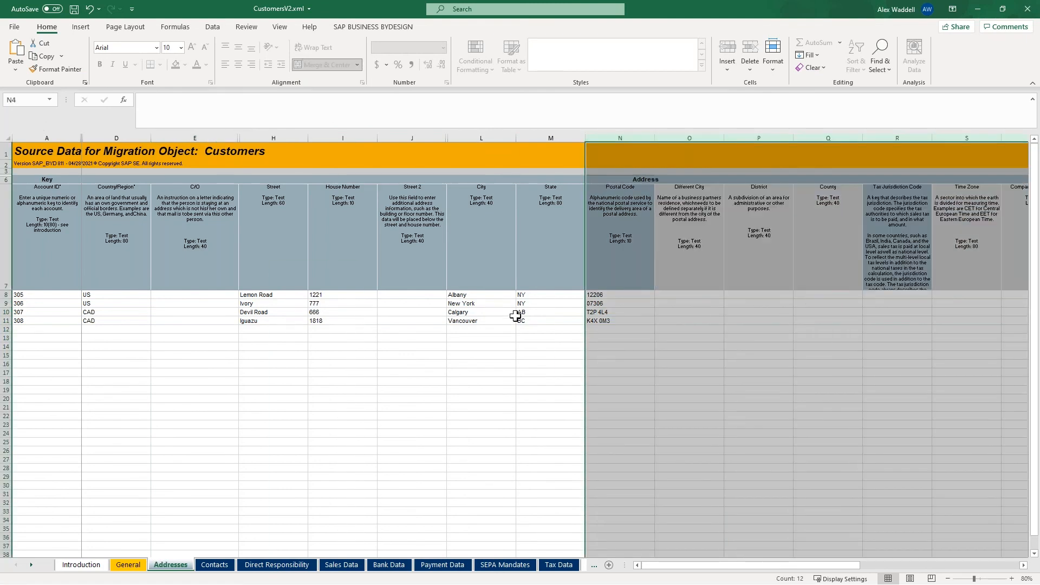
pyautogui.click(669, 356)
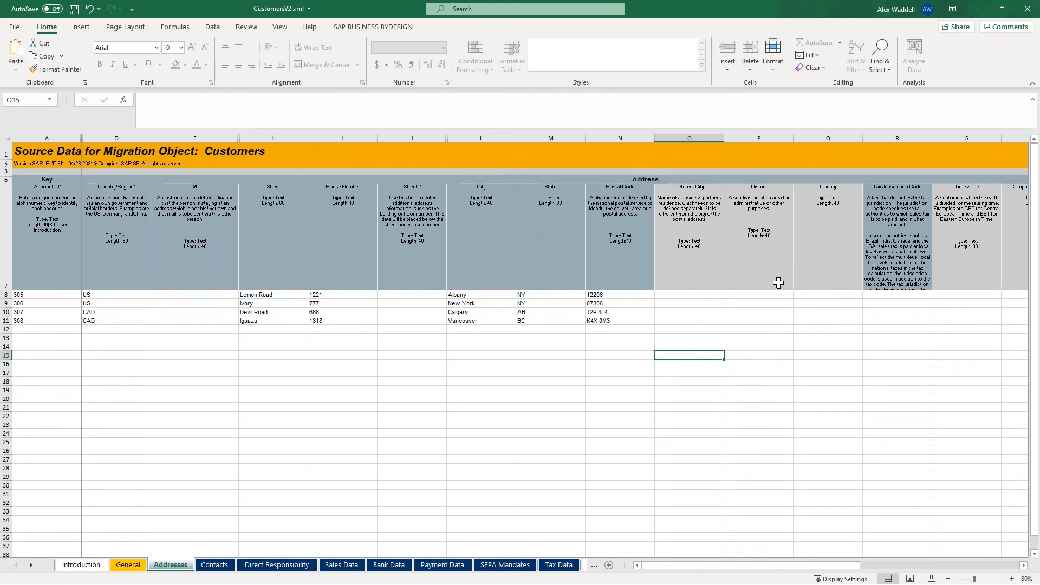
# Unhide the column between Street 2 and City on the Addresses sheet.
pyautogui.moveTo(434, 135); pyautogui.dragTo(464, 140)
pyautogui.rightClick(436, 135)
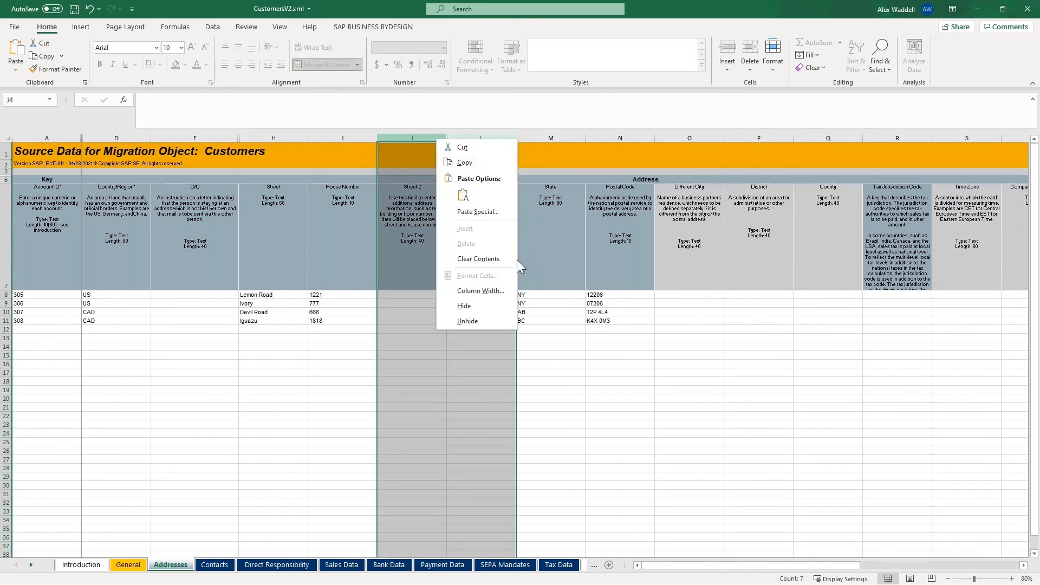
pyautogui.click(481, 322)
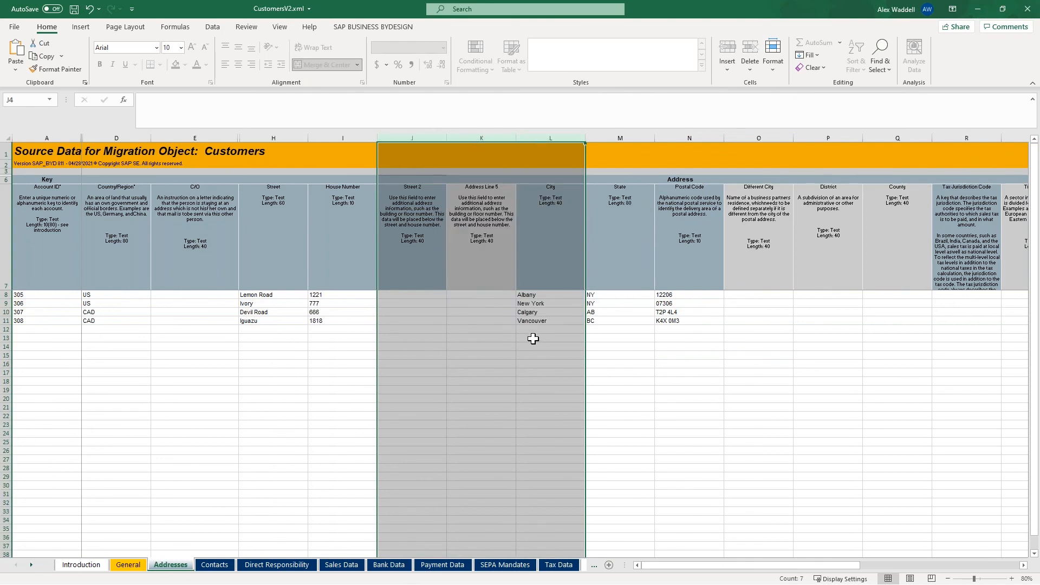
pyautogui.click(488, 313)
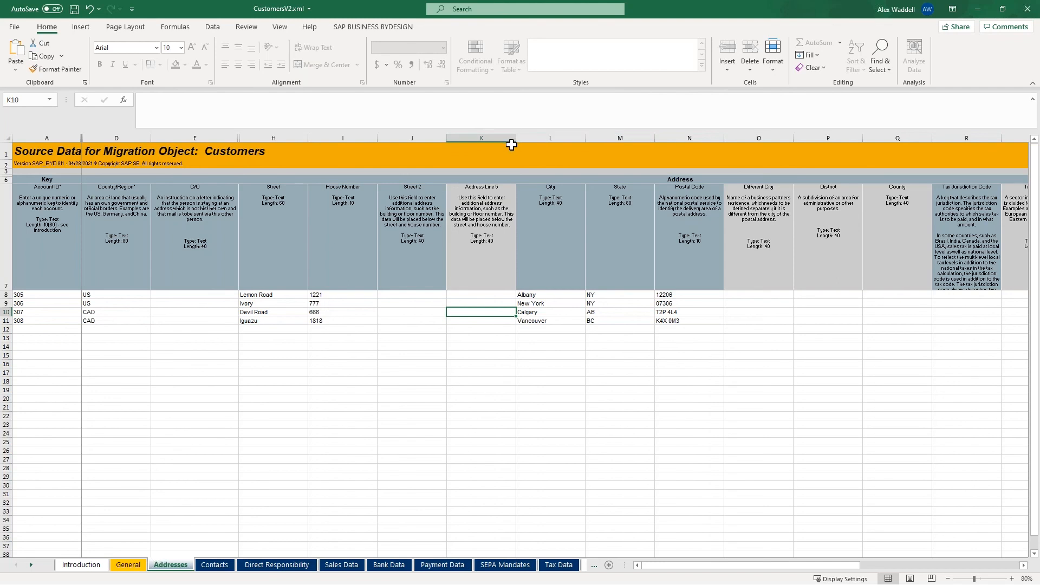
pyautogui.moveTo(756, 565); pyautogui.dragTo(736, 575)
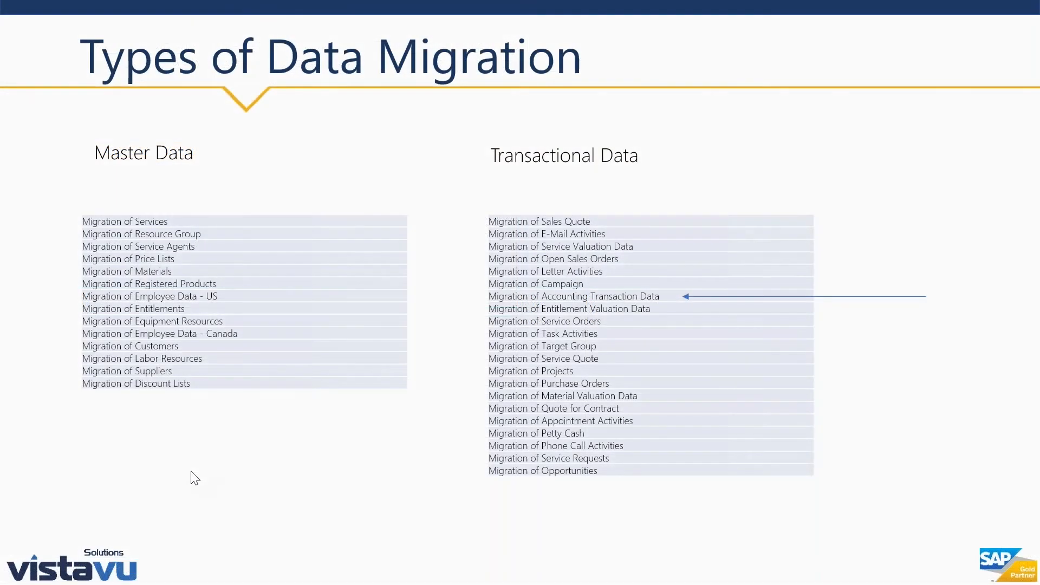
pyautogui.press('Right')
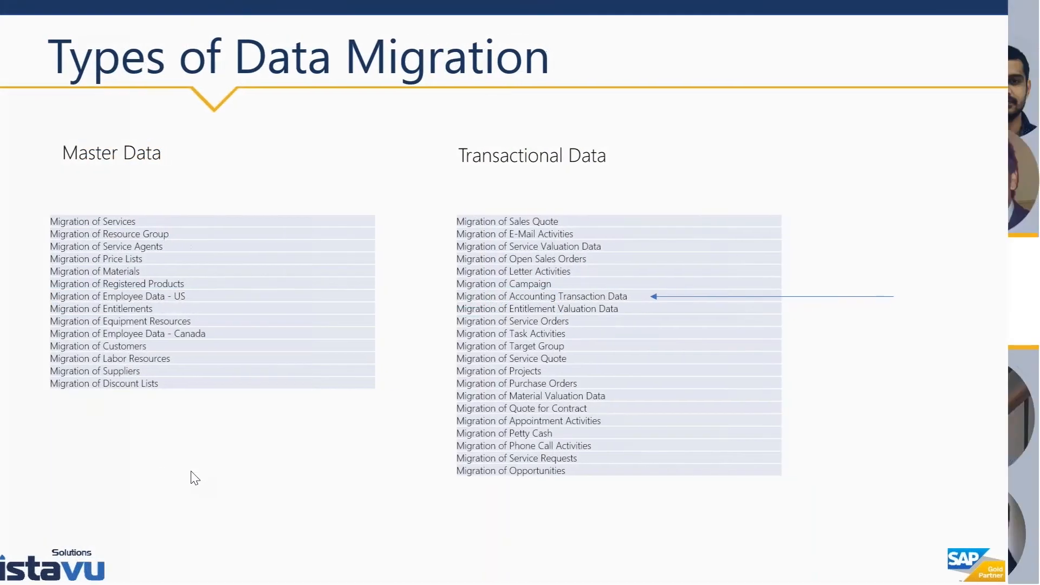